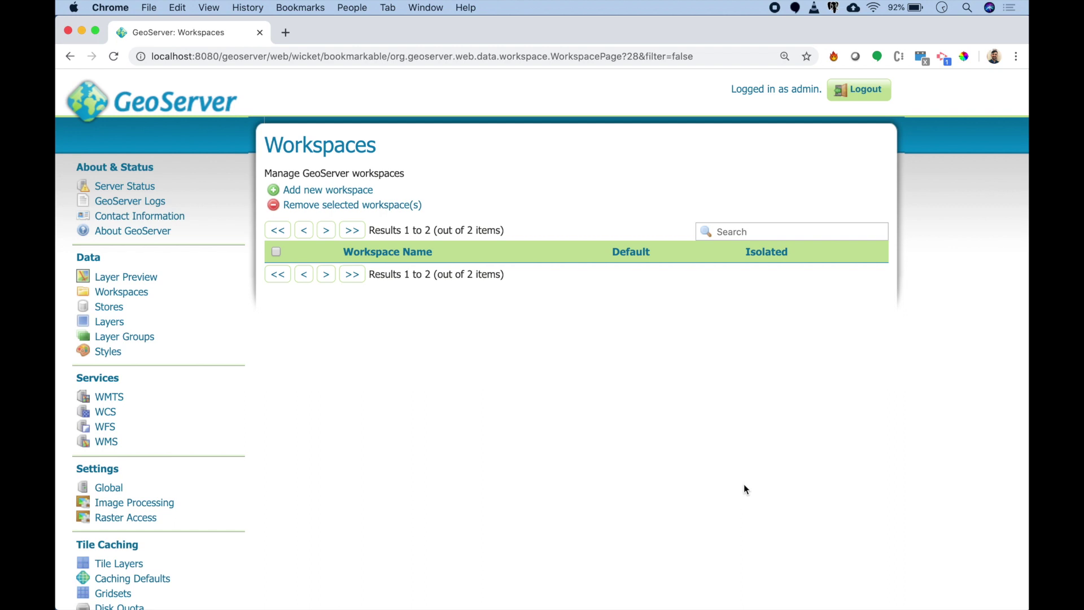
Step: Create the default workspace company with namespace URI of the server address plus /company
{"action": "left_click", "coordinate": [334, 190]}
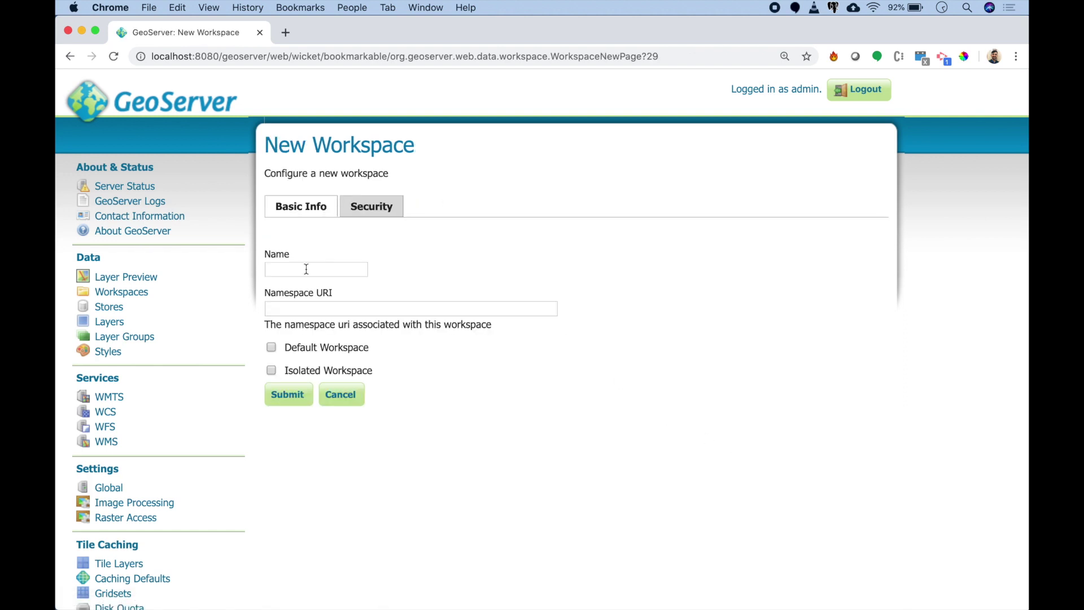
{"action": "left_click", "coordinate": [306, 269]}
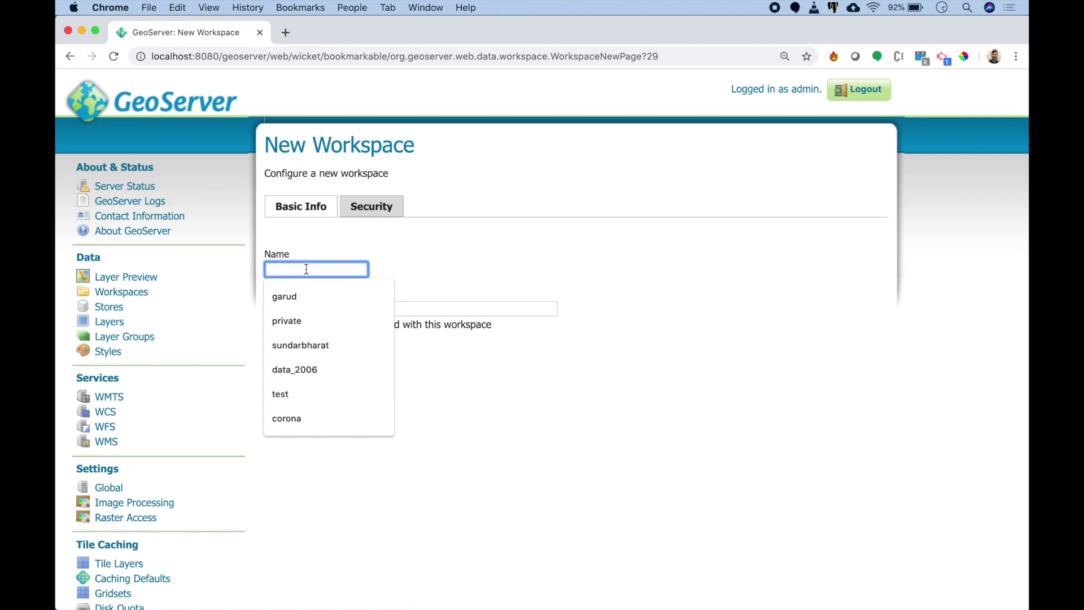
{"action": "type", "text": "company"}
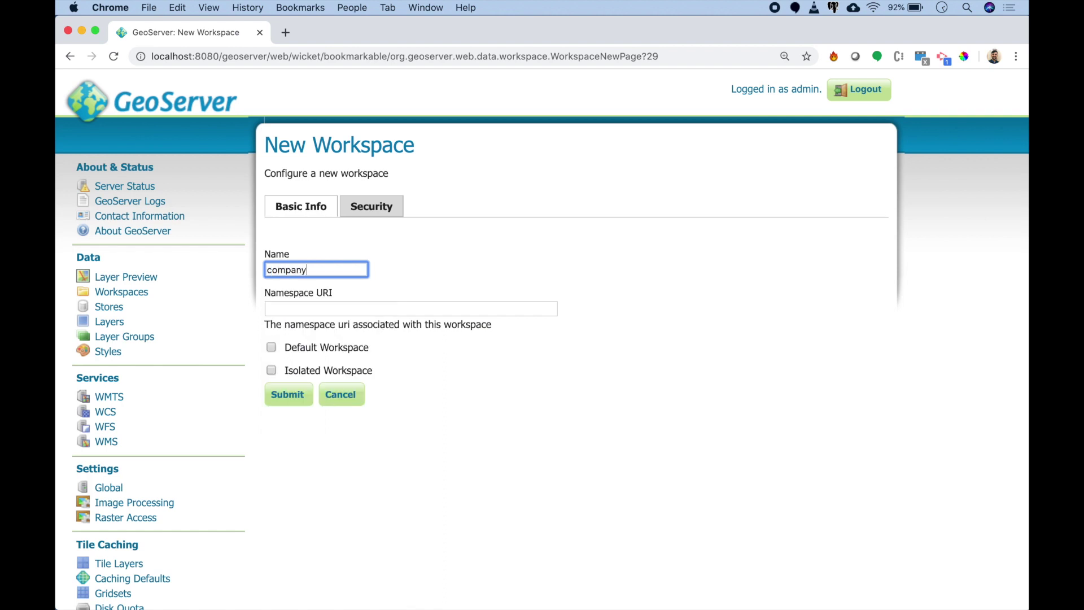
{"action": "key", "text": "Tab"}
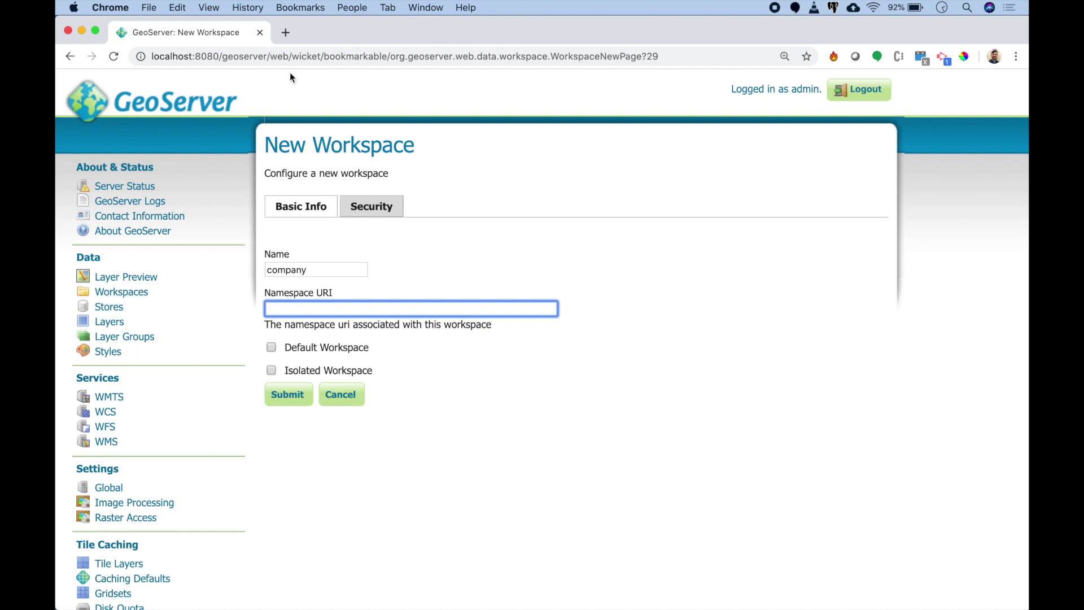
{"action": "left_click", "coordinate": [289, 57]}
{"action": "left_click_drag", "start_coordinate": [289, 56], "coordinate": [151, 57]}
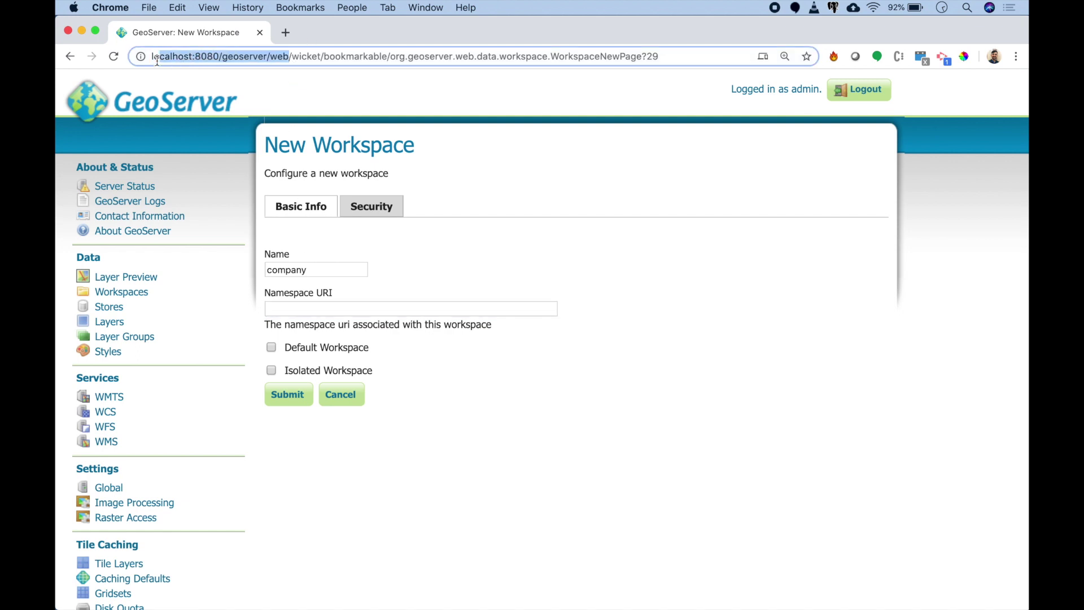
{"action": "key", "text": "super+c"}
{"action": "left_click", "coordinate": [297, 310]}
{"action": "key", "text": "super+v"}
{"action": "type", "text": "/company"}
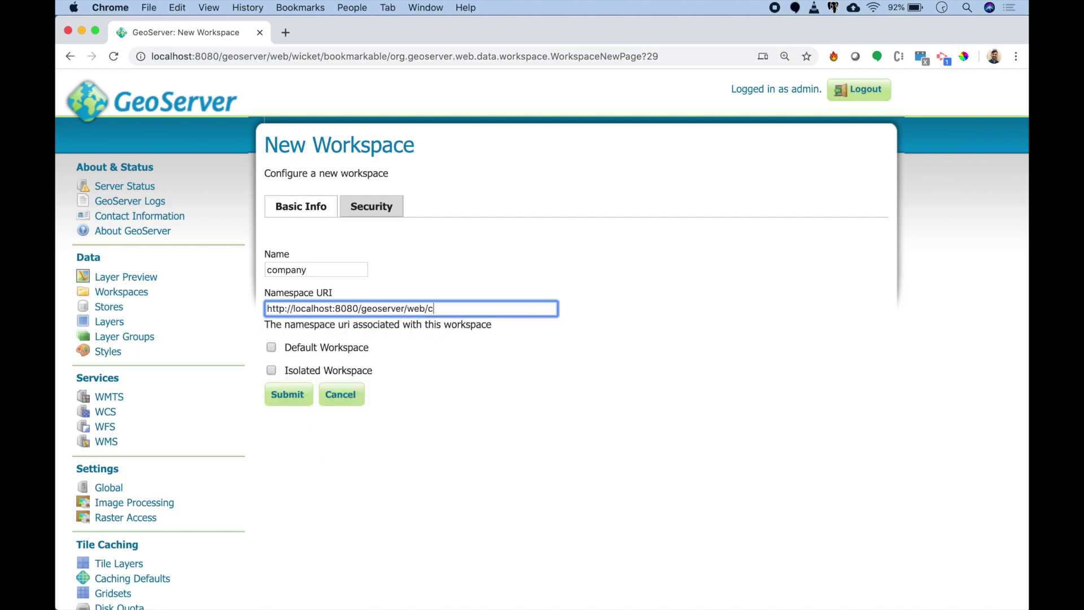
{"action": "left_click", "coordinate": [272, 347]}
{"action": "left_click", "coordinate": [276, 393]}
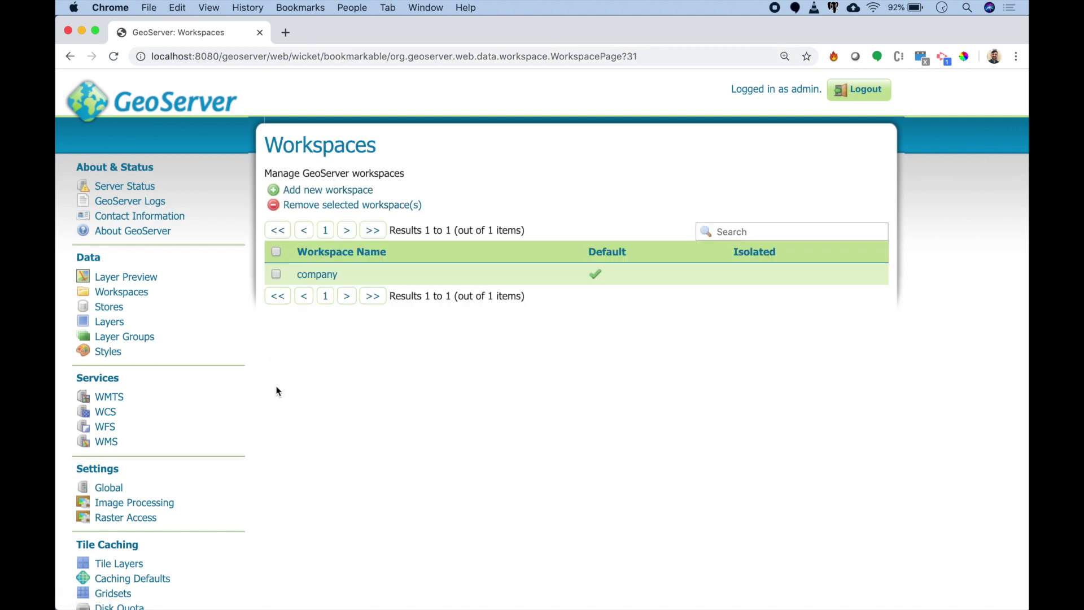
Step: Add a transport workspace whose namespace URI is the server address plus /transport
{"action": "left_click", "coordinate": [324, 191]}
{"action": "left_click", "coordinate": [311, 270]}
{"action": "type", "text": "transport"}
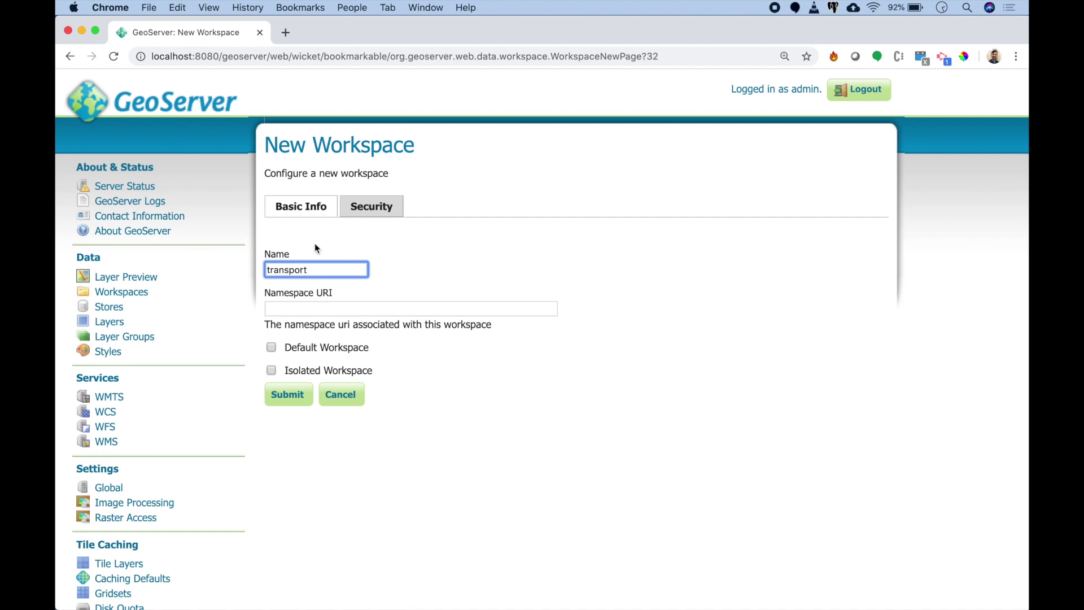
{"action": "left_click", "coordinate": [308, 310]}
{"action": "key", "text": "super+v"}
{"action": "type", "text": "/transport"}
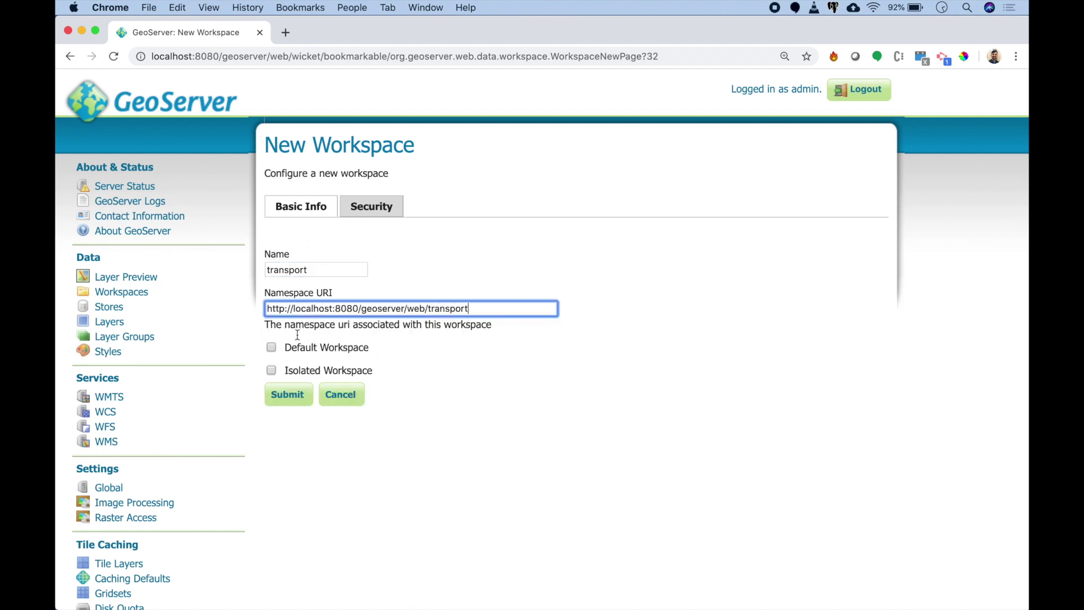
{"action": "left_click", "coordinate": [282, 394]}
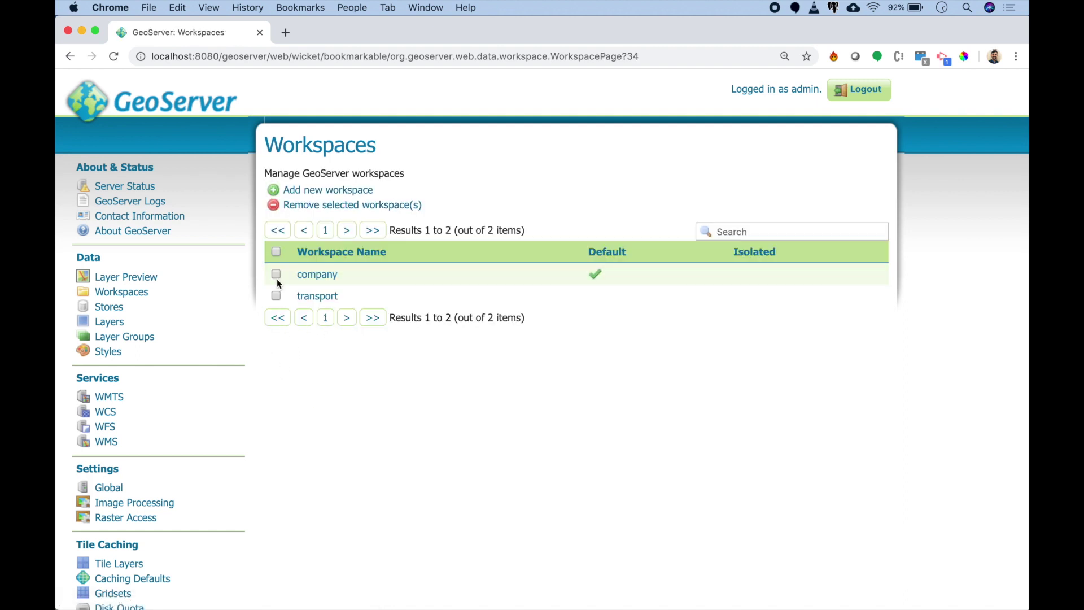
Step: Start a new Shapefile data store named states
{"action": "left_click", "coordinate": [123, 312]}
{"action": "left_click", "coordinate": [338, 197]}
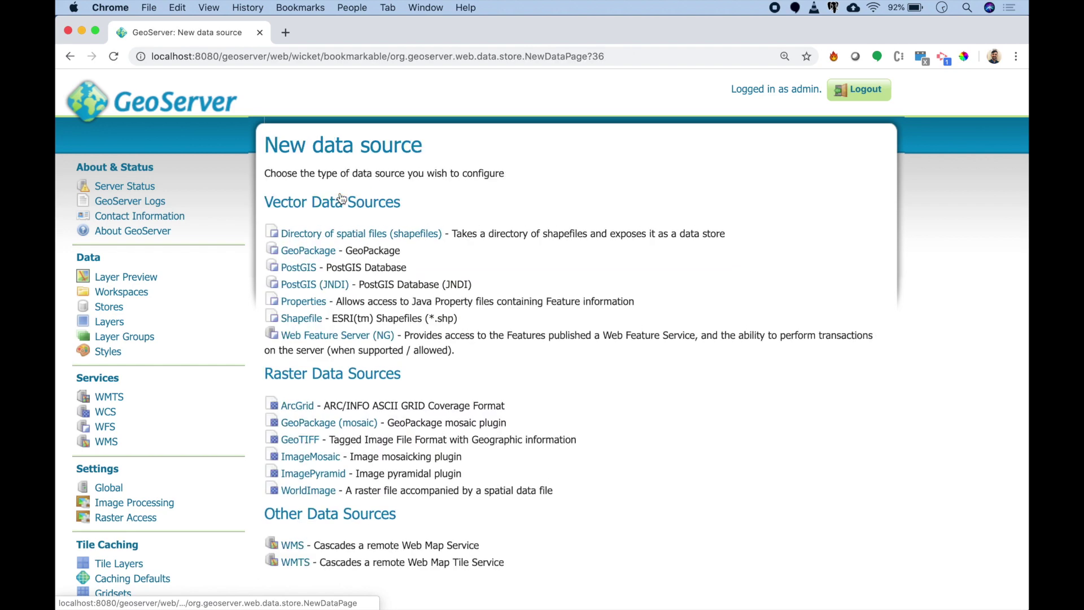
{"action": "left_click", "coordinate": [315, 320]}
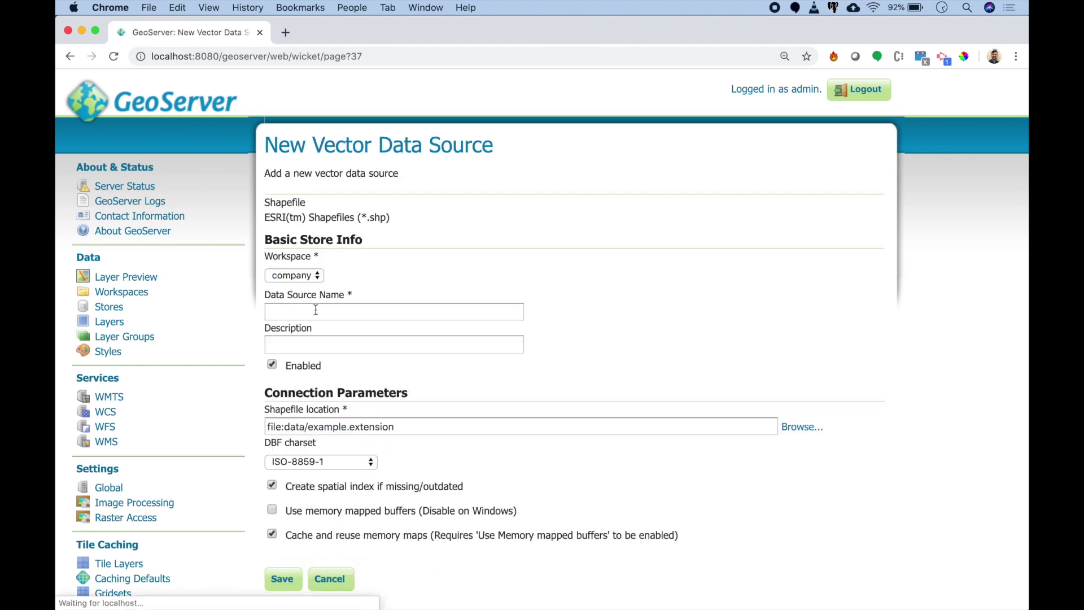
{"action": "left_click", "coordinate": [331, 307]}
{"action": "type", "text": "states"}
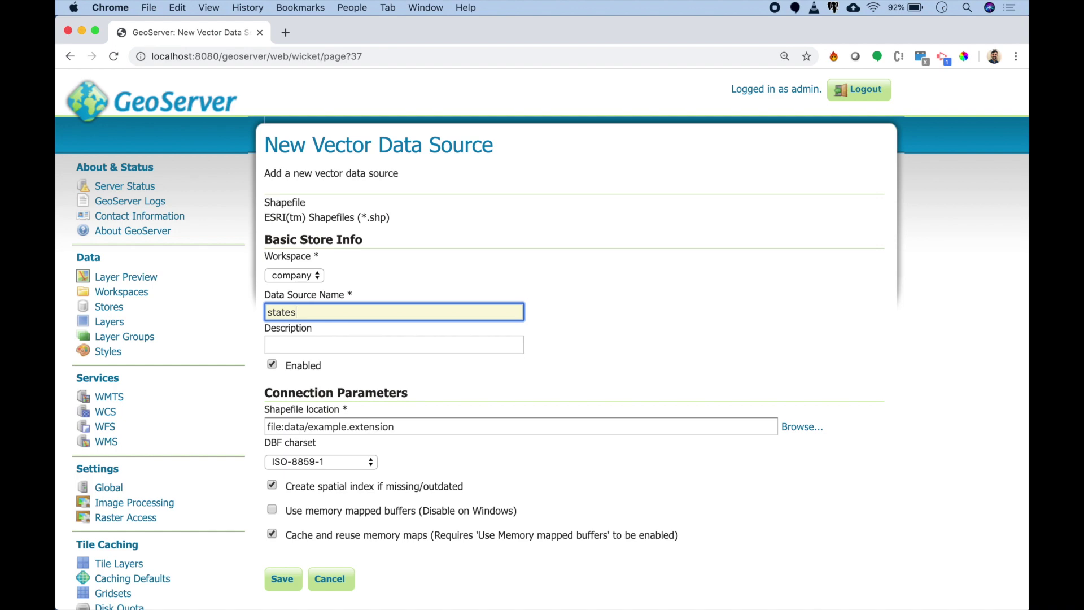
{"action": "scroll", "coordinate": [395, 329], "scroll_direction": "down", "scroll_amount": 3}
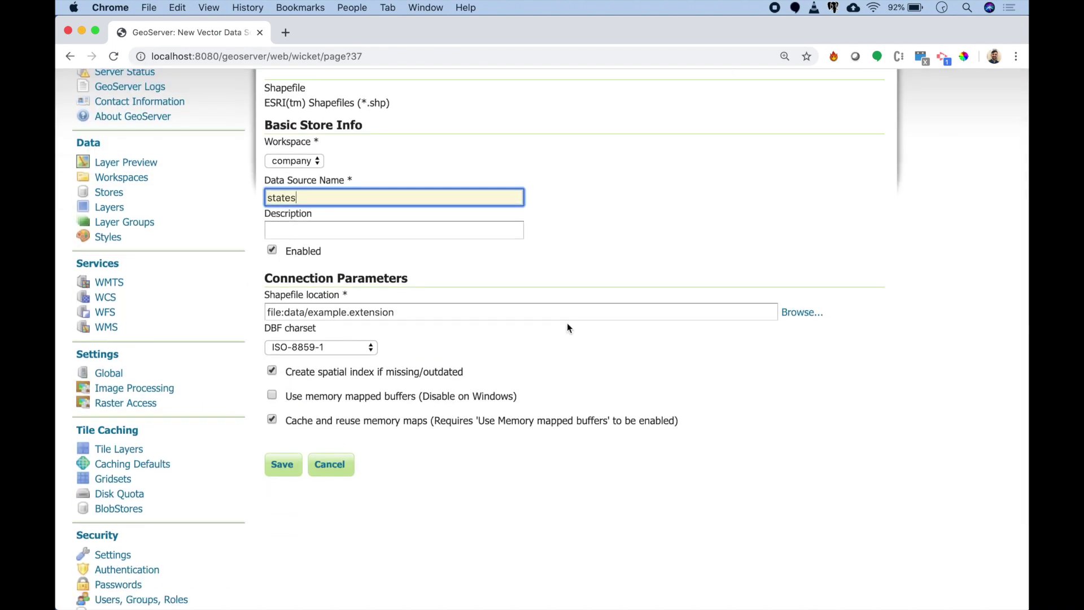
Step: Point the states store to shapefiles/Indian_States.shp in the home directory and save it
{"action": "left_click", "coordinate": [800, 313]}
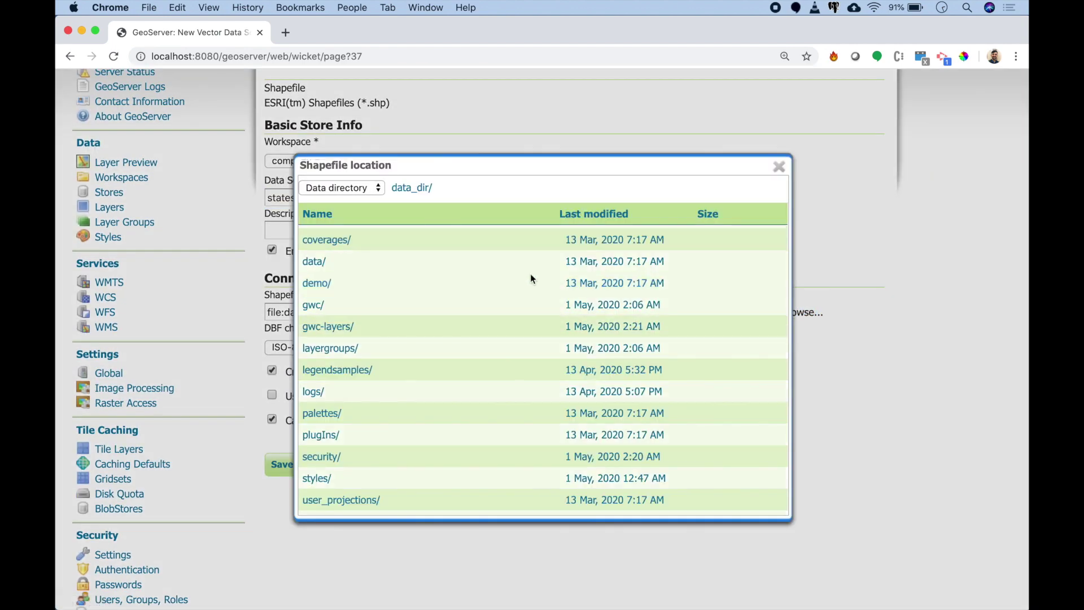
{"action": "left_click", "coordinate": [378, 189]}
{"action": "left_click", "coordinate": [360, 195]}
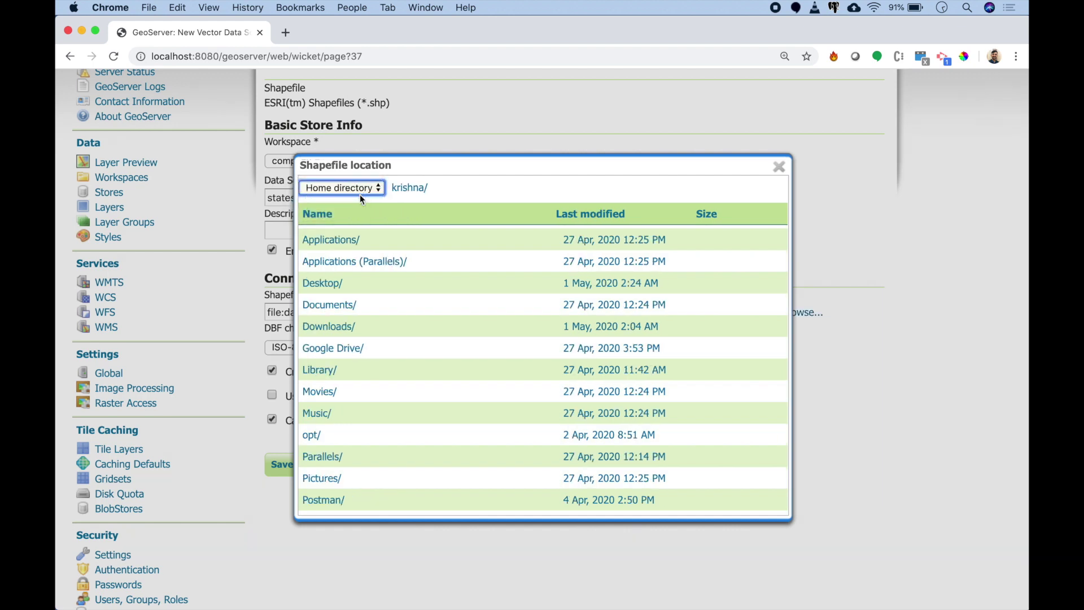
{"action": "left_click", "coordinate": [321, 284]}
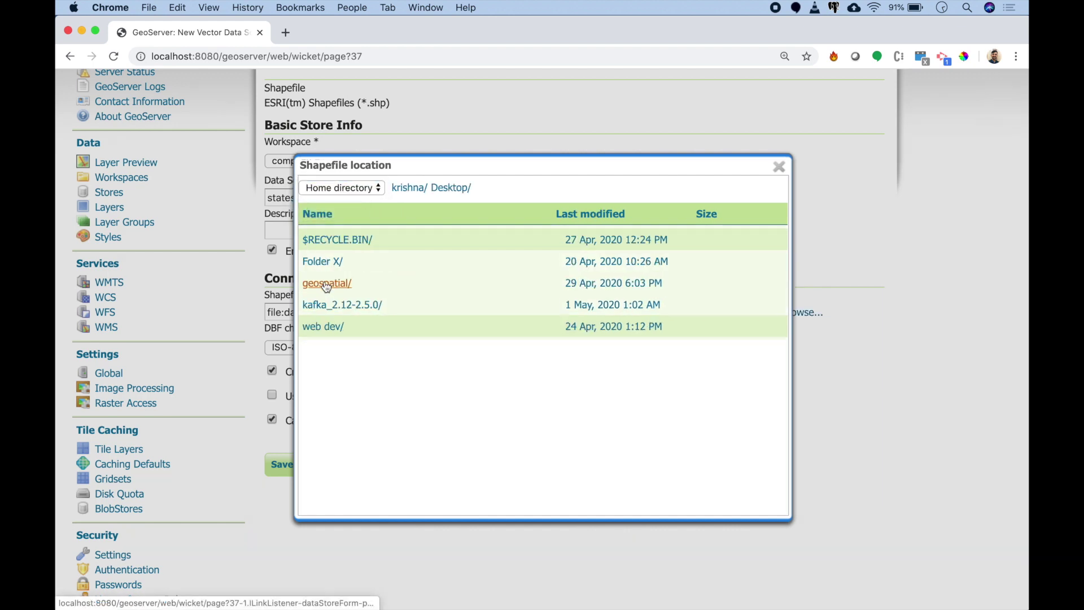
{"action": "left_click", "coordinate": [325, 263]}
{"action": "left_click", "coordinate": [319, 305]}
{"action": "left_click", "coordinate": [331, 283]}
{"action": "left_click", "coordinate": [337, 240]}
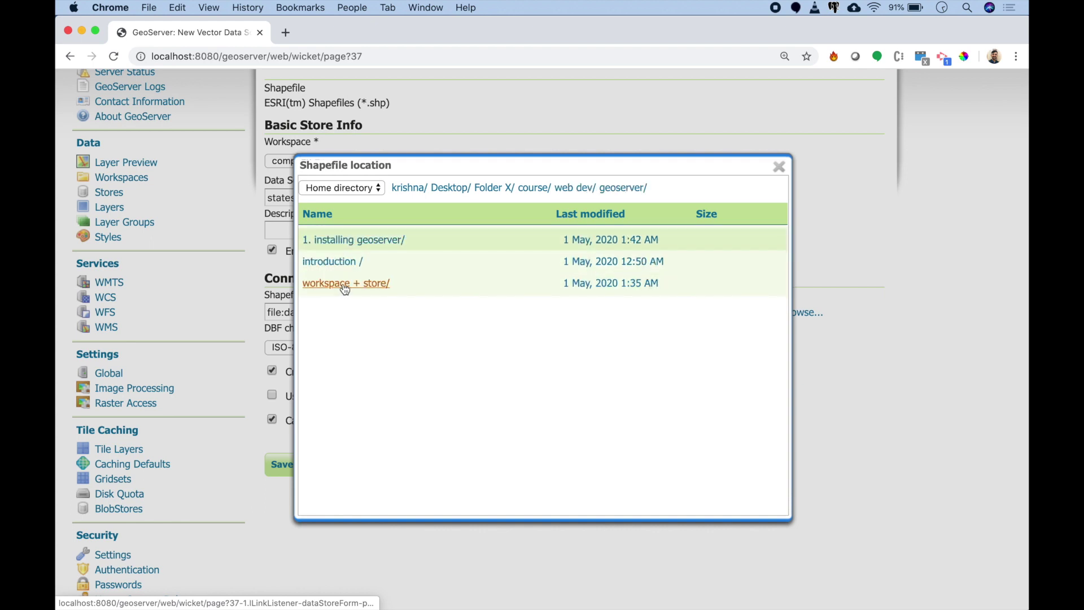
{"action": "left_click", "coordinate": [343, 284]}
{"action": "left_click", "coordinate": [338, 241]}
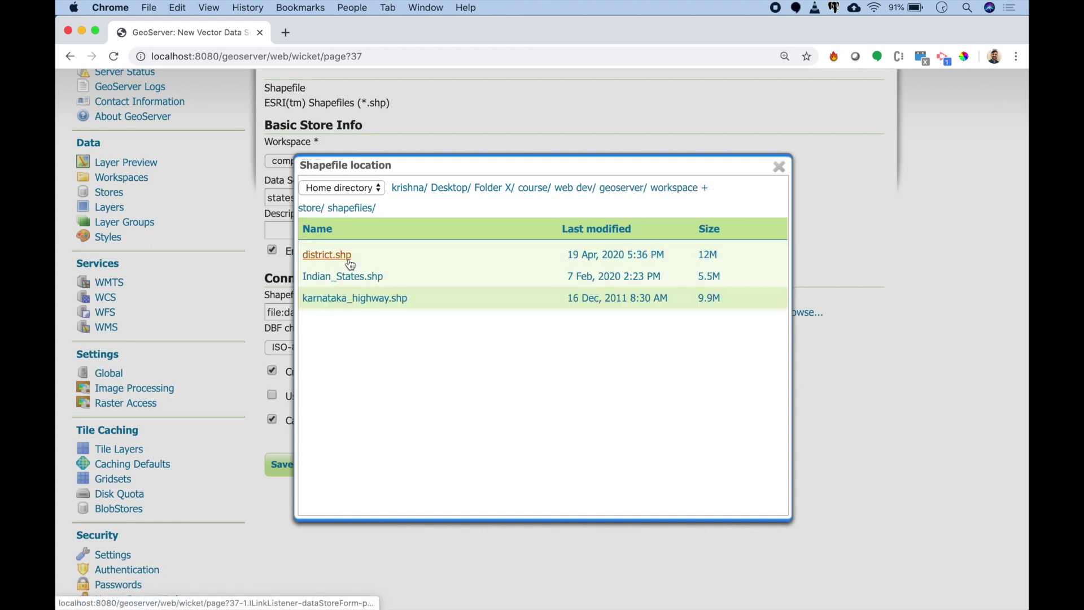
{"action": "left_click", "coordinate": [352, 279]}
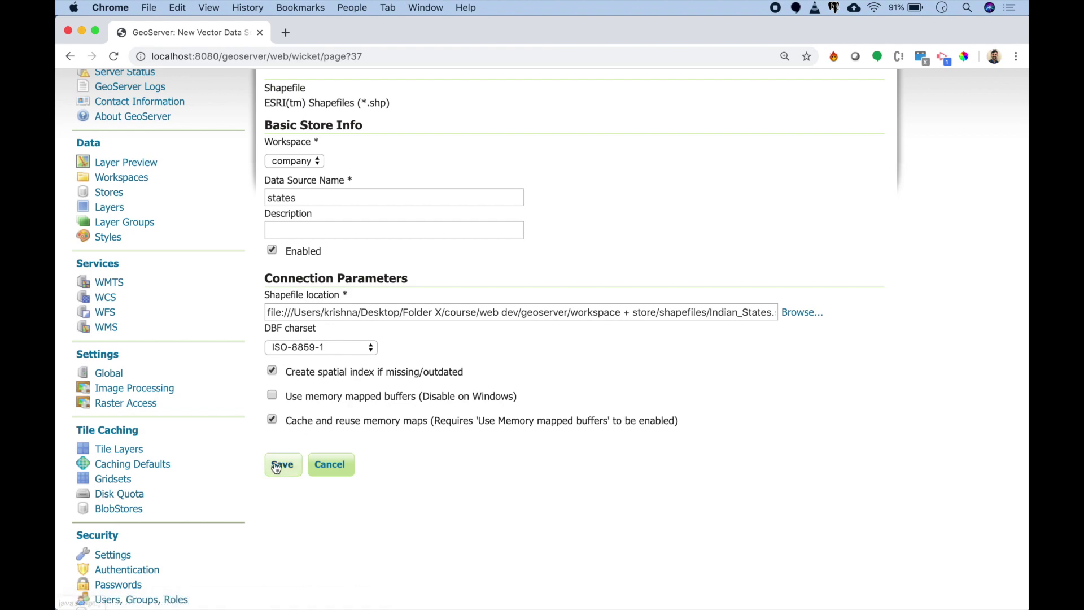
{"action": "left_click", "coordinate": [276, 465]}
Step: Publish Indian_States, computing bounds from the data and lat/lon from native bounds, then save
{"action": "left_click", "coordinate": [753, 289]}
{"action": "scroll", "coordinate": [506, 338], "scroll_direction": "down", "scroll_amount": 10}
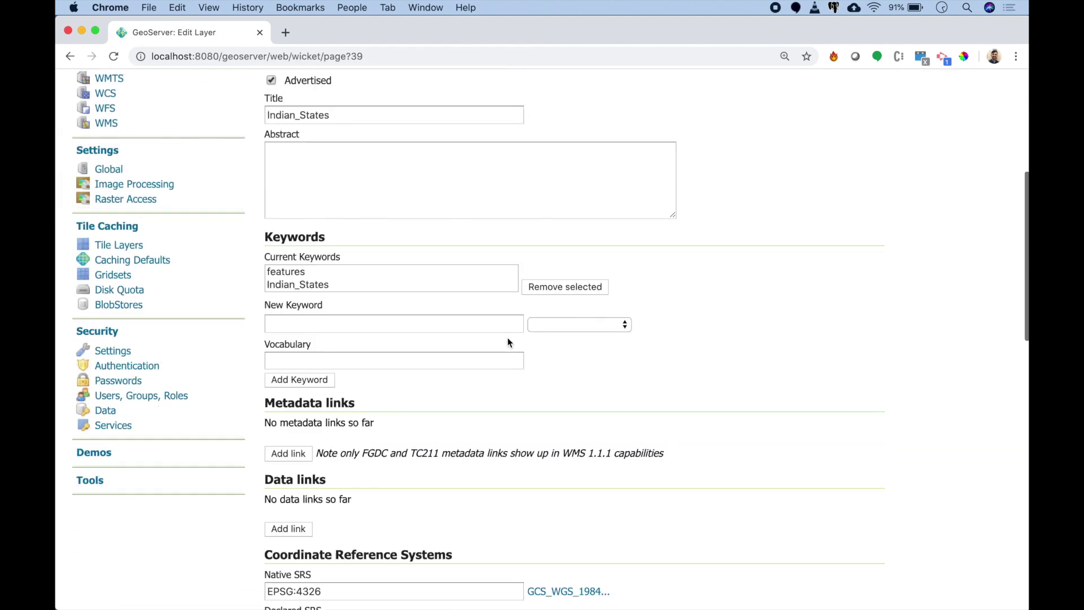
{"action": "scroll", "coordinate": [507, 338], "scroll_direction": "down", "scroll_amount": 4}
{"action": "left_click", "coordinate": [354, 324]}
{"action": "scroll", "coordinate": [355, 321], "scroll_direction": "down", "scroll_amount": 2}
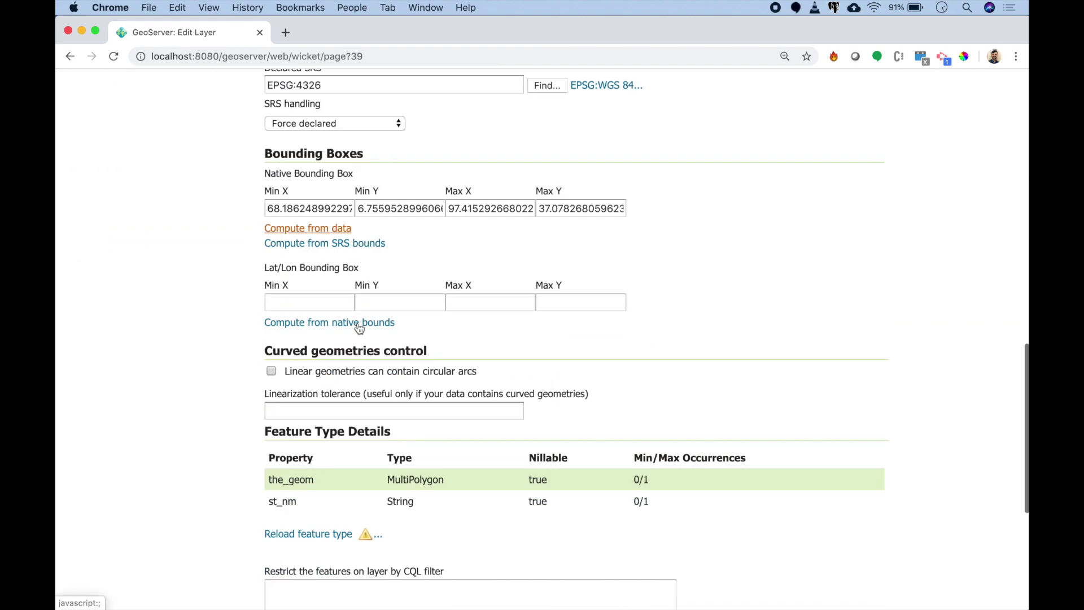
{"action": "left_click", "coordinate": [360, 303]}
{"action": "scroll", "coordinate": [361, 305], "scroll_direction": "down", "scroll_amount": 5}
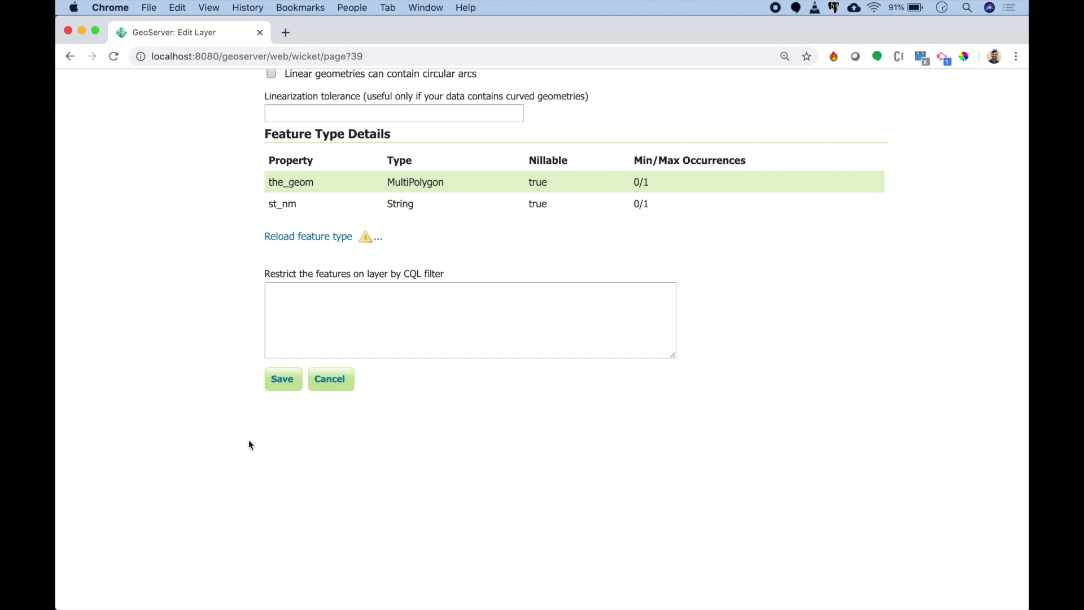
{"action": "left_click", "coordinate": [283, 378]}
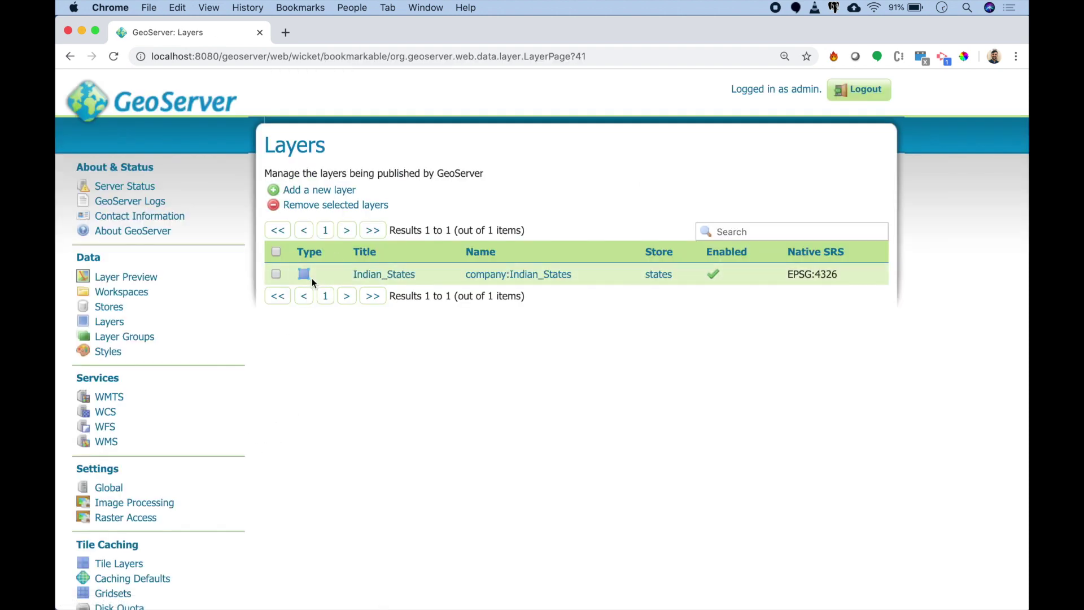
Step: Begin a new Shapefile store named Highways in the transport workspace
{"action": "left_click", "coordinate": [323, 192]}
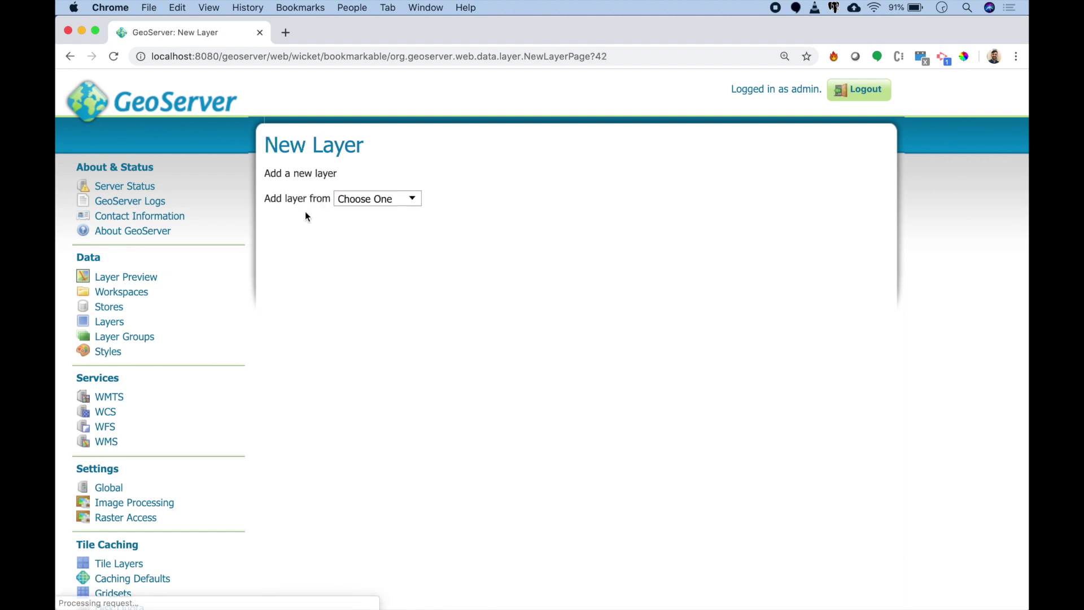
{"action": "left_click", "coordinate": [127, 308]}
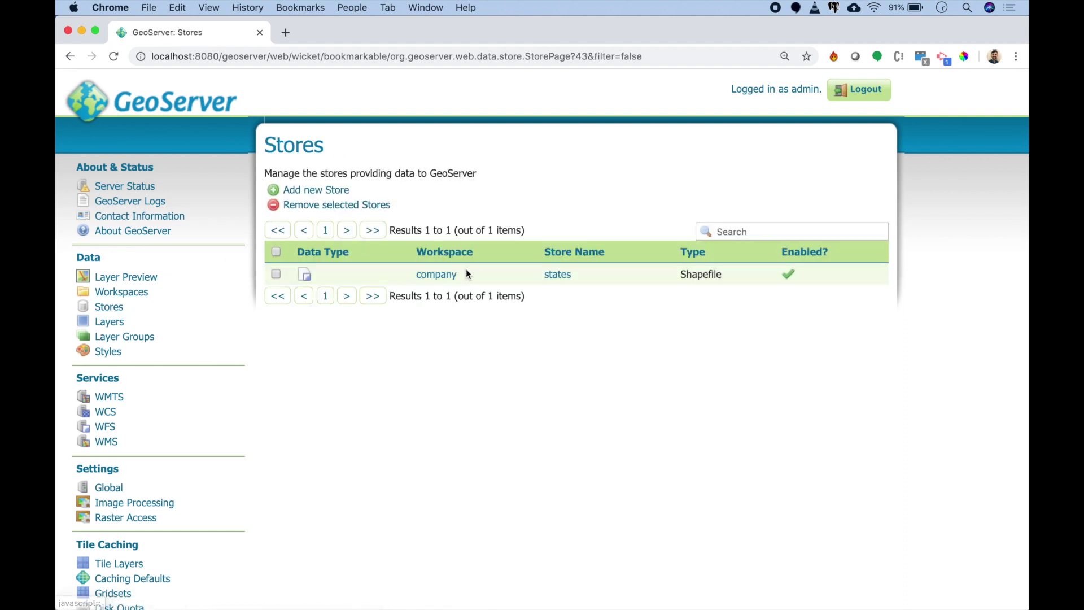
{"action": "left_click", "coordinate": [333, 191]}
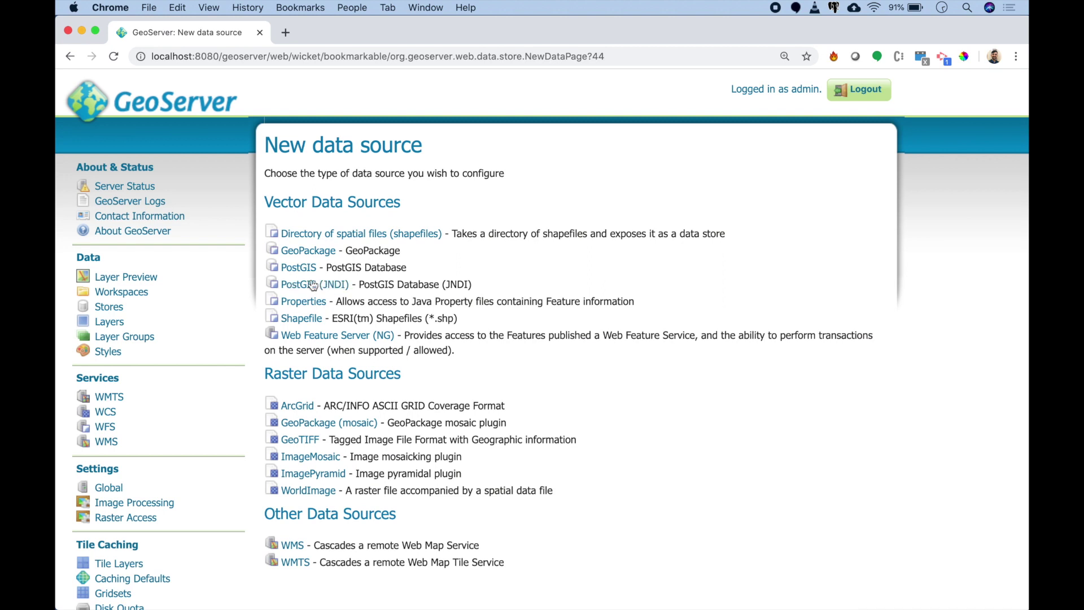
{"action": "left_click", "coordinate": [301, 318]}
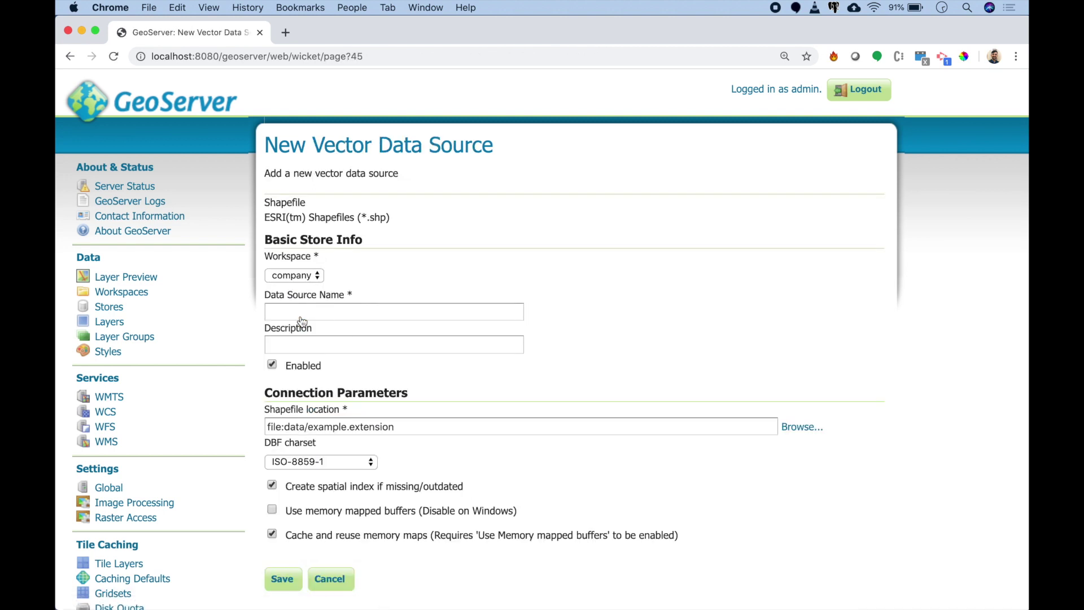
{"action": "left_click", "coordinate": [316, 276]}
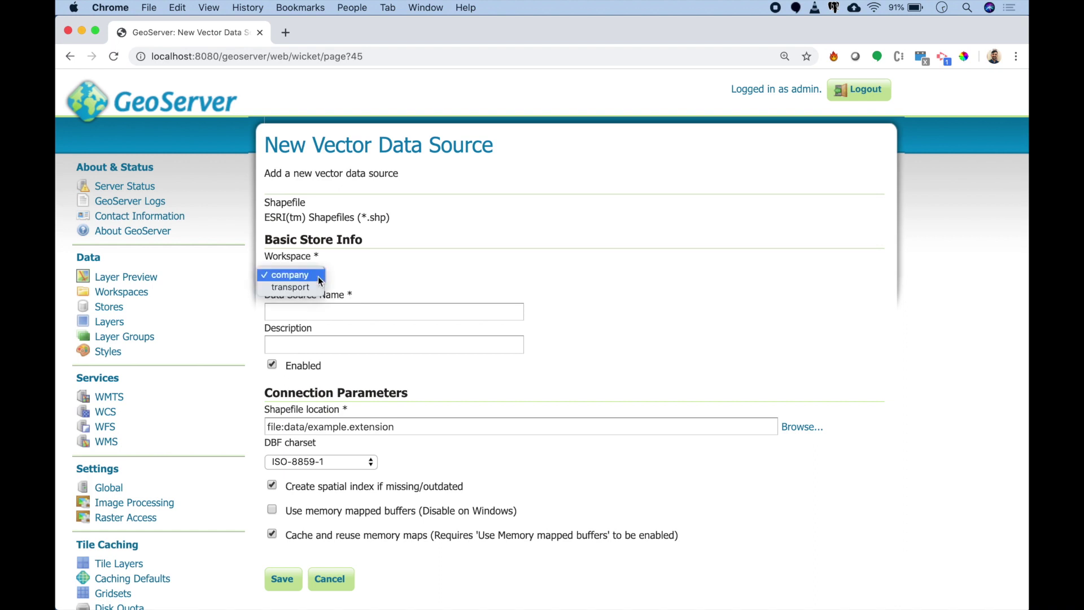
{"action": "left_click", "coordinate": [316, 286]}
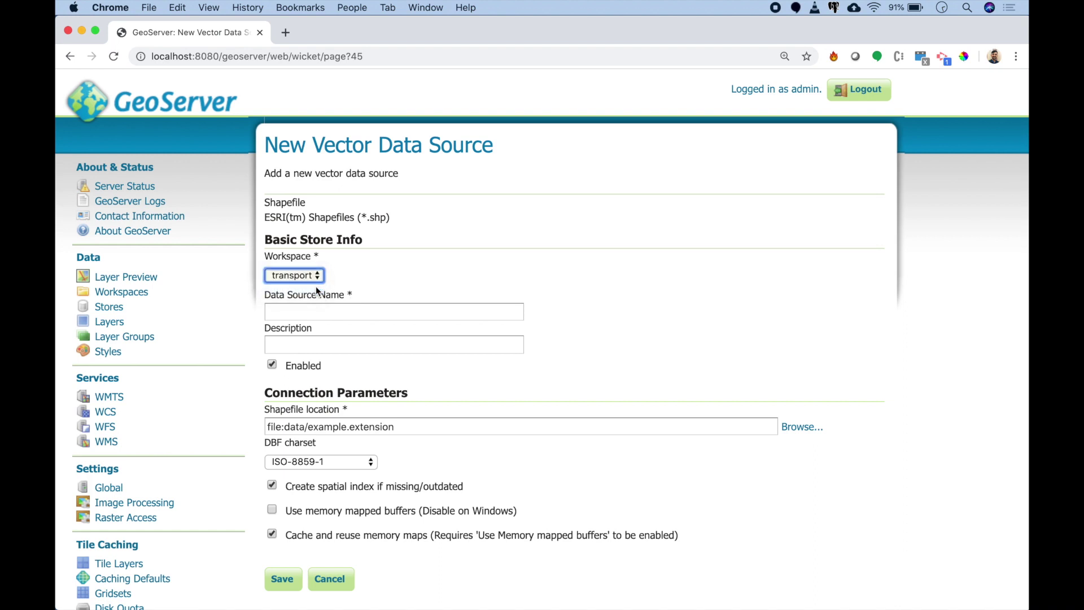
{"action": "left_click", "coordinate": [312, 307]}
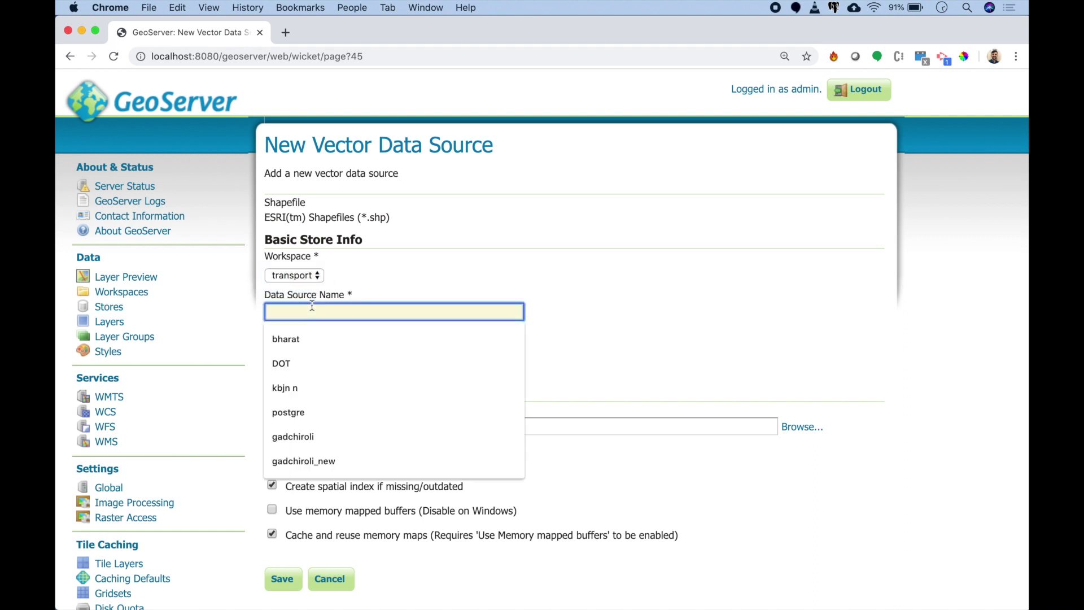
{"action": "type", "text": "Highways"}
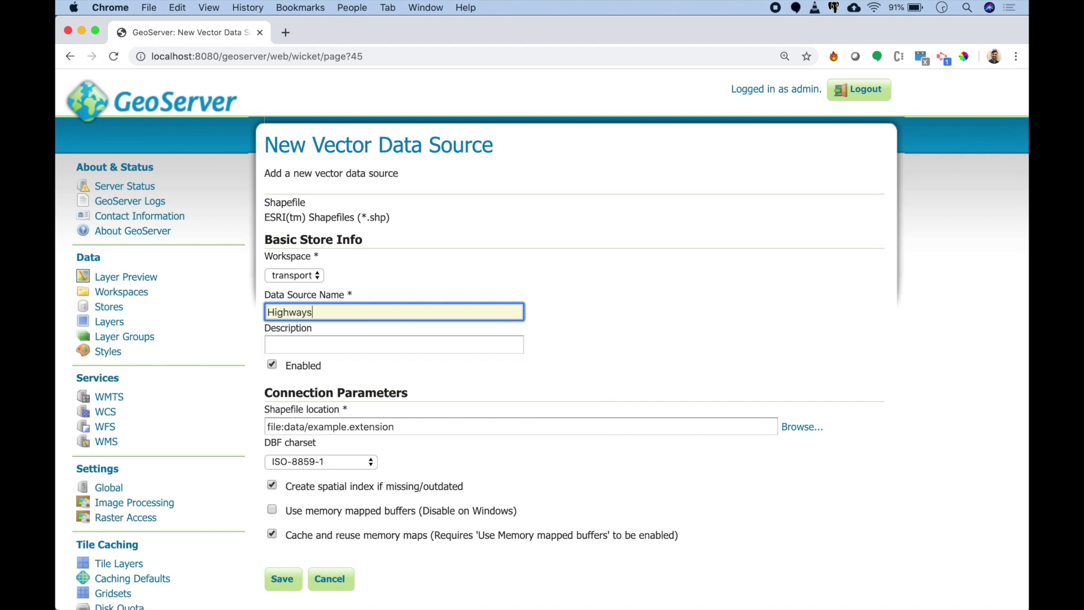
Step: Point the Highways store to shapefiles/karnataka_highway.shp and save it
{"action": "left_click", "coordinate": [814, 430]}
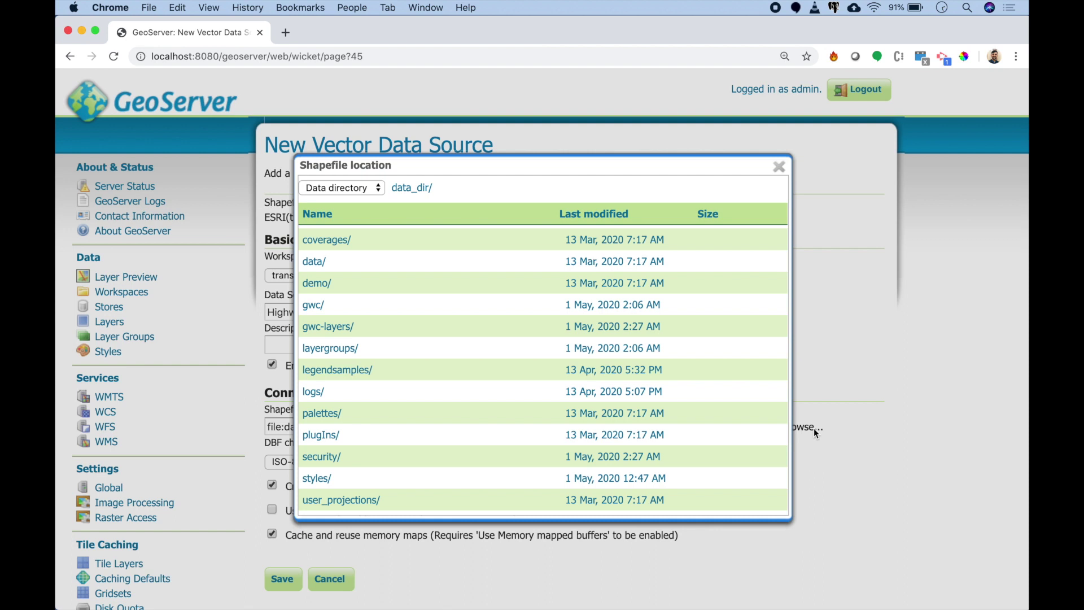
{"action": "left_click", "coordinate": [364, 187]}
{"action": "left_click", "coordinate": [364, 199]}
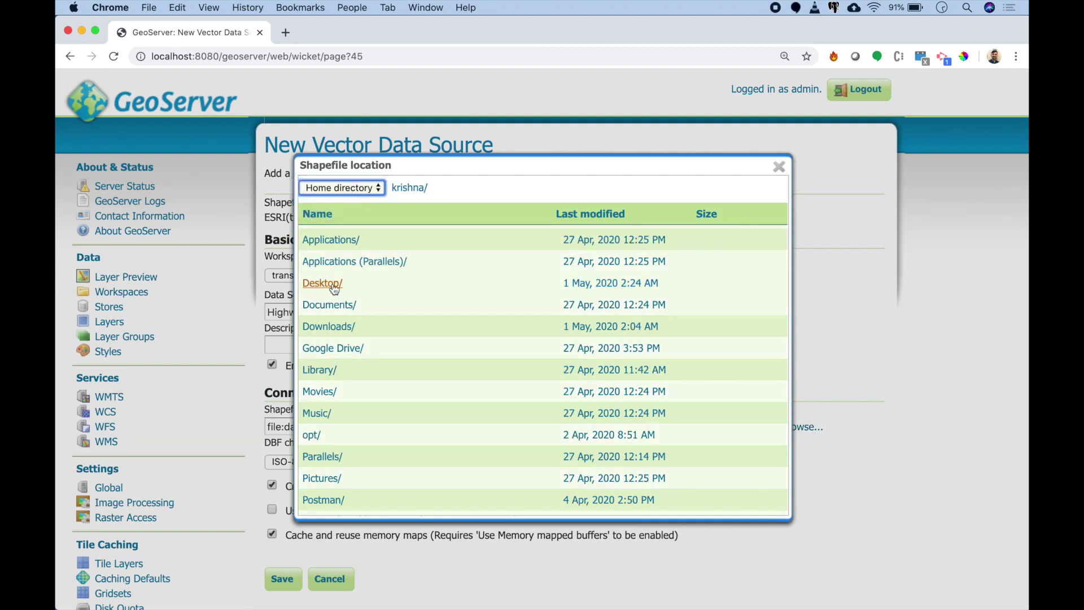
{"action": "left_click", "coordinate": [332, 283]}
{"action": "left_click", "coordinate": [330, 255]}
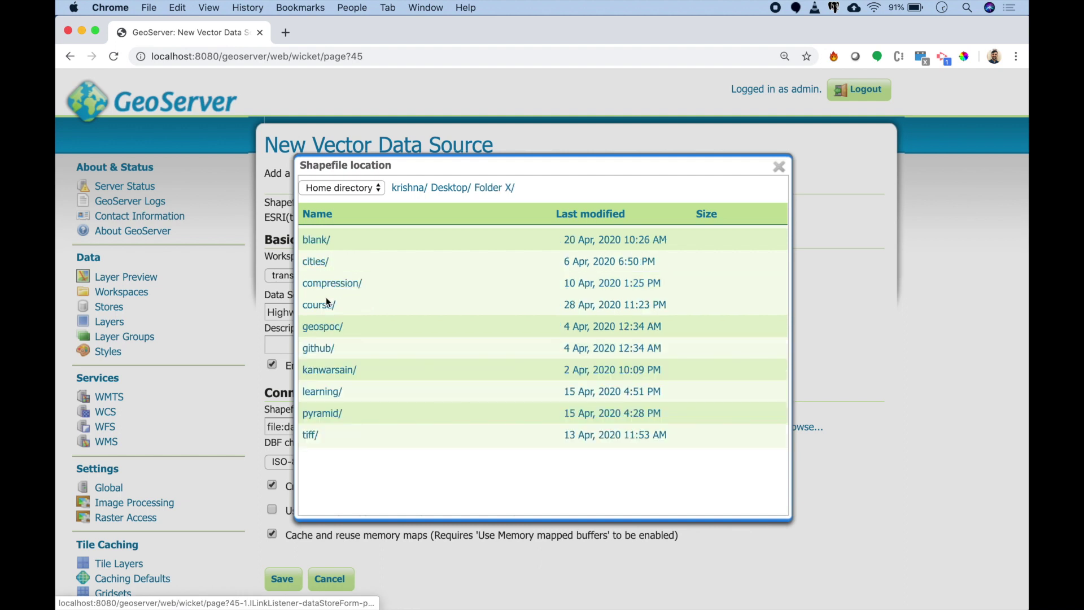
{"action": "left_click", "coordinate": [326, 300]}
{"action": "left_click", "coordinate": [345, 239]}
{"action": "left_click", "coordinate": [344, 281]}
{"action": "left_click", "coordinate": [339, 249]}
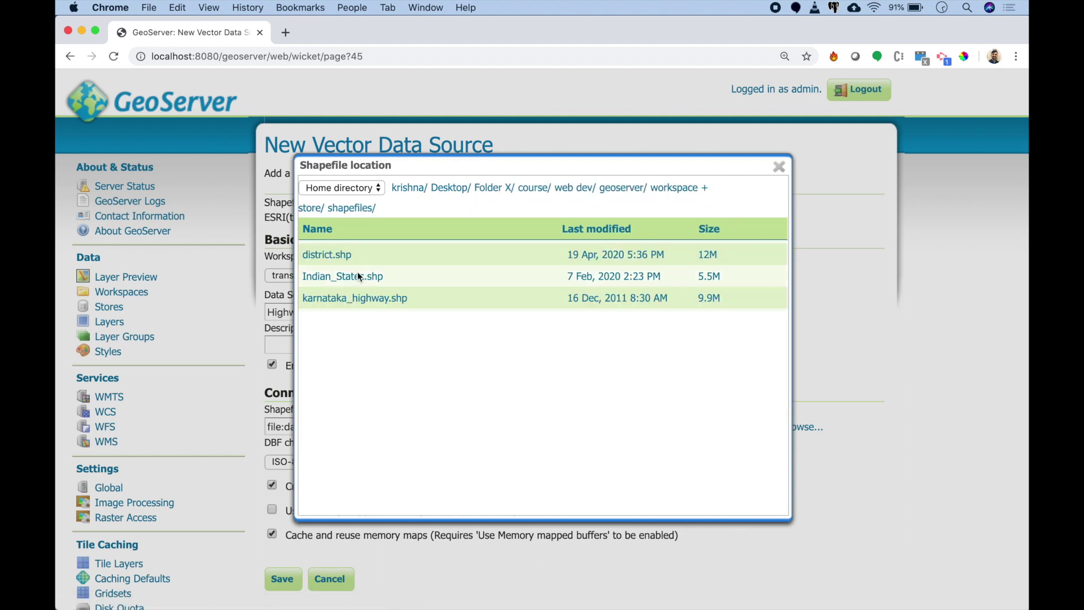
{"action": "left_click", "coordinate": [366, 296]}
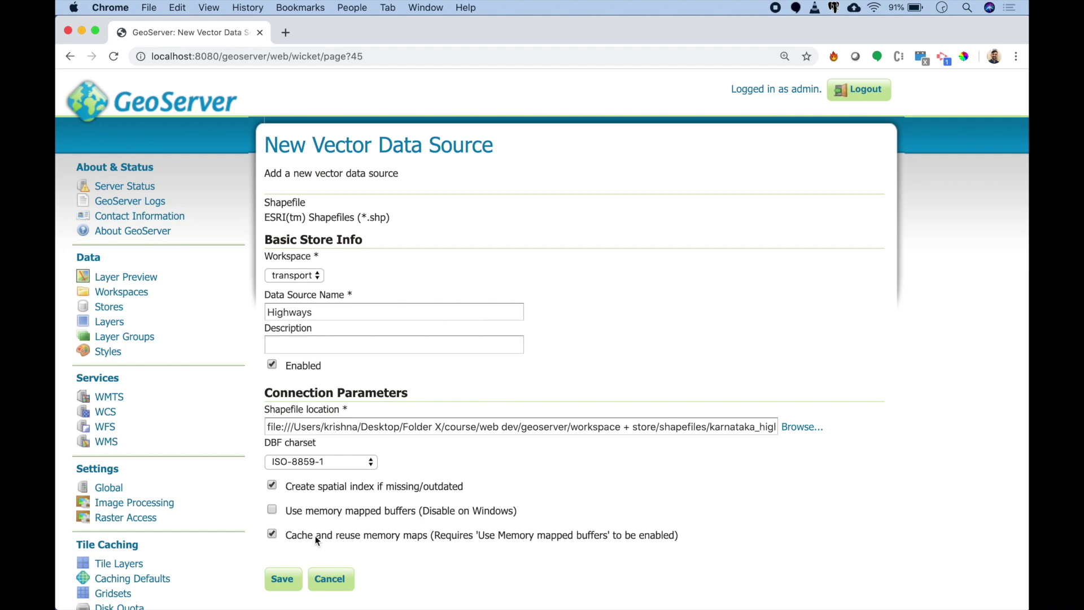
{"action": "left_click", "coordinate": [282, 578]}
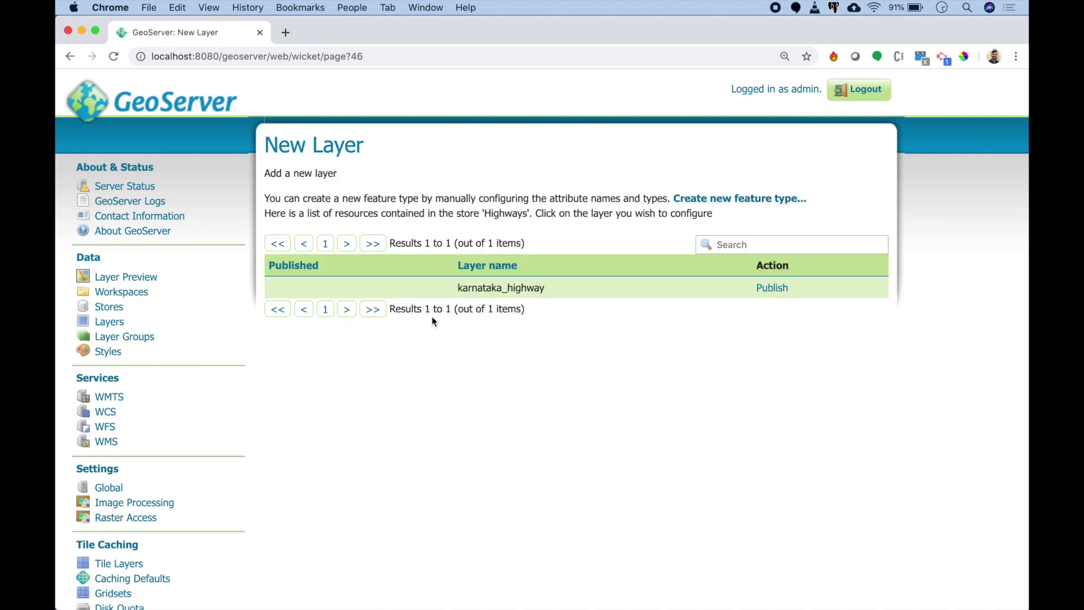
Step: Publish karnataka_highway with bounds computed from data and lat/lon from native bounds, then save
{"action": "left_click", "coordinate": [774, 288]}
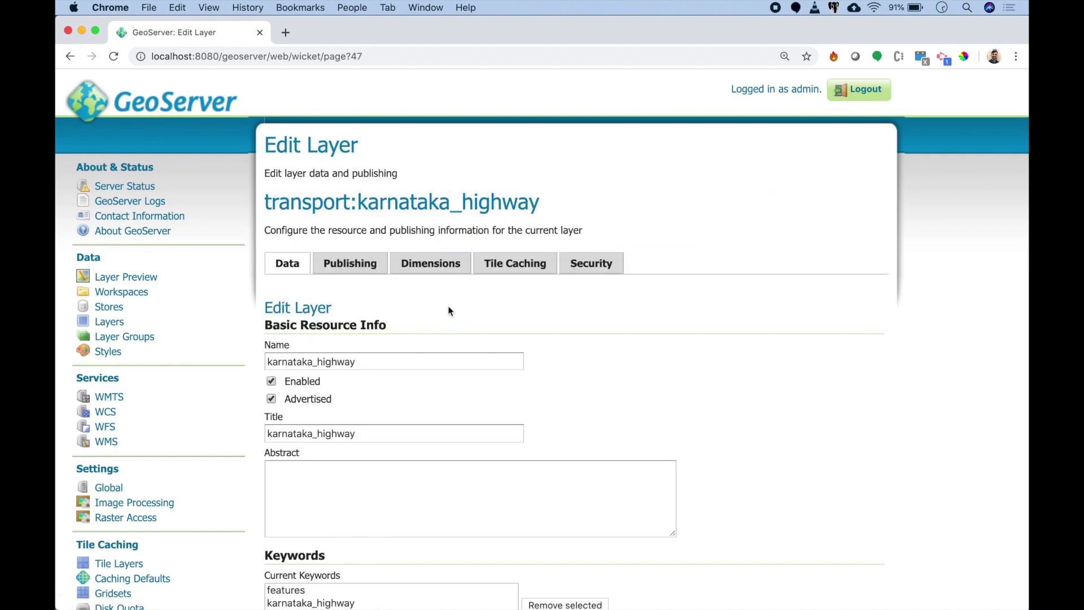
{"action": "scroll", "coordinate": [448, 311], "scroll_direction": "down", "scroll_amount": 10}
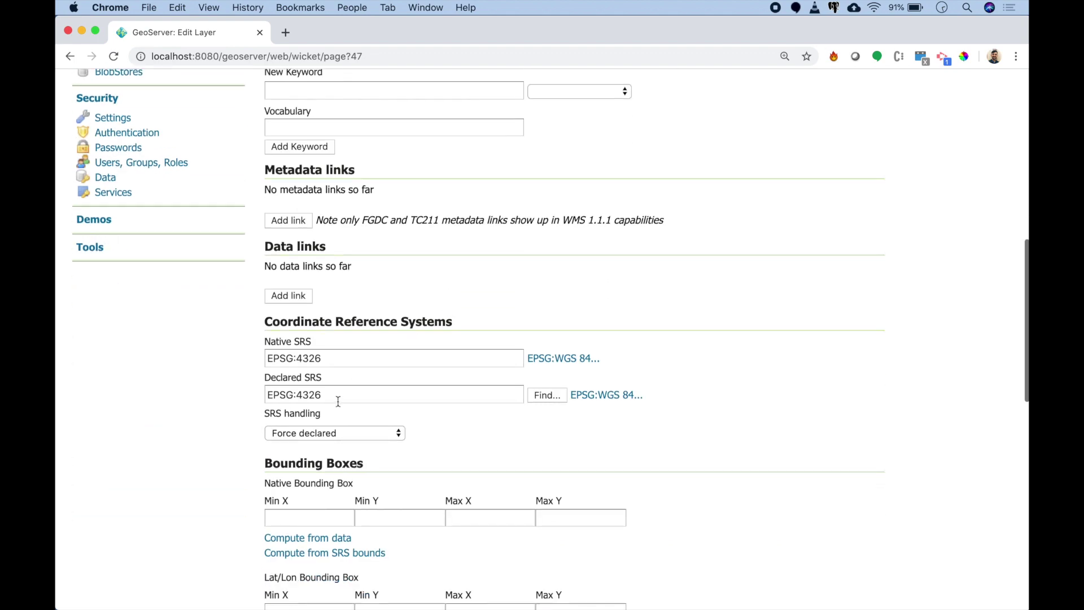
{"action": "left_click", "coordinate": [291, 552]}
{"action": "left_click", "coordinate": [290, 538]}
{"action": "scroll", "coordinate": [330, 454], "scroll_direction": "down", "scroll_amount": 3}
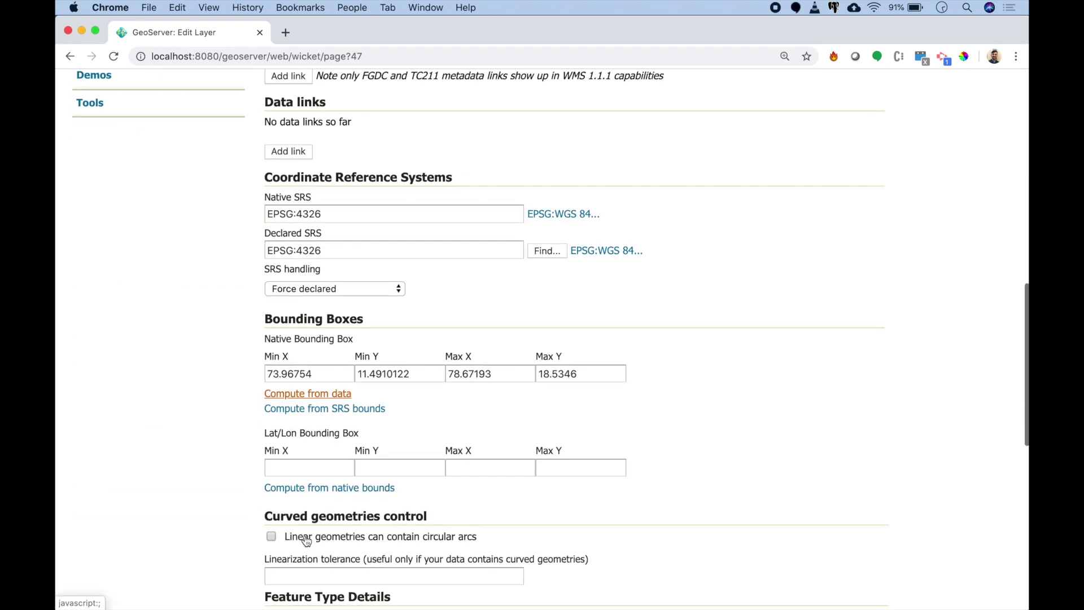
{"action": "left_click", "coordinate": [305, 487]}
{"action": "scroll", "coordinate": [293, 508], "scroll_direction": "down", "scroll_amount": 8}
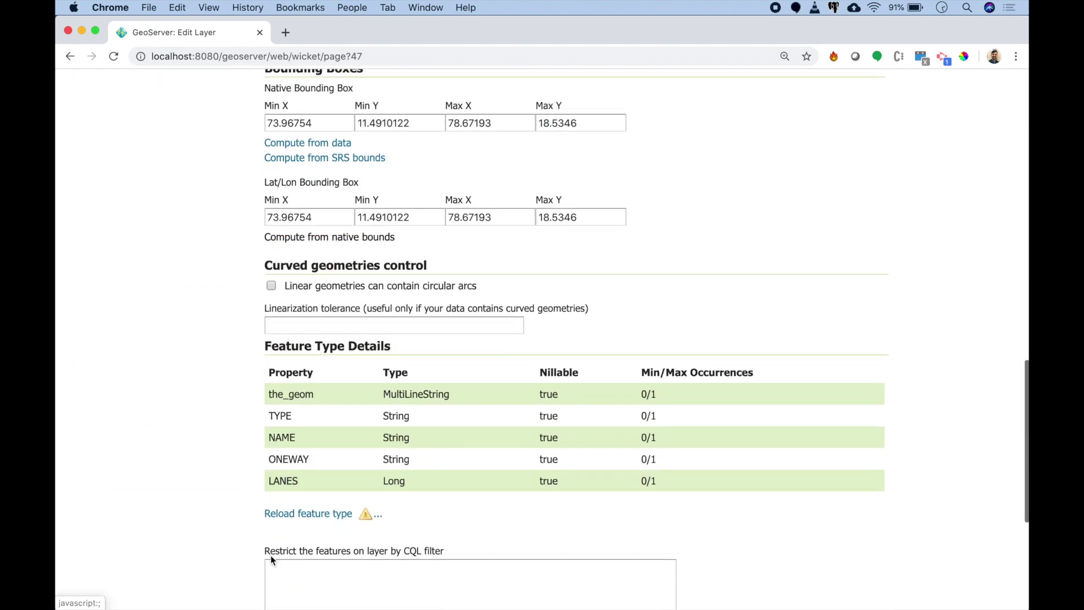
{"action": "left_click", "coordinate": [290, 455]}
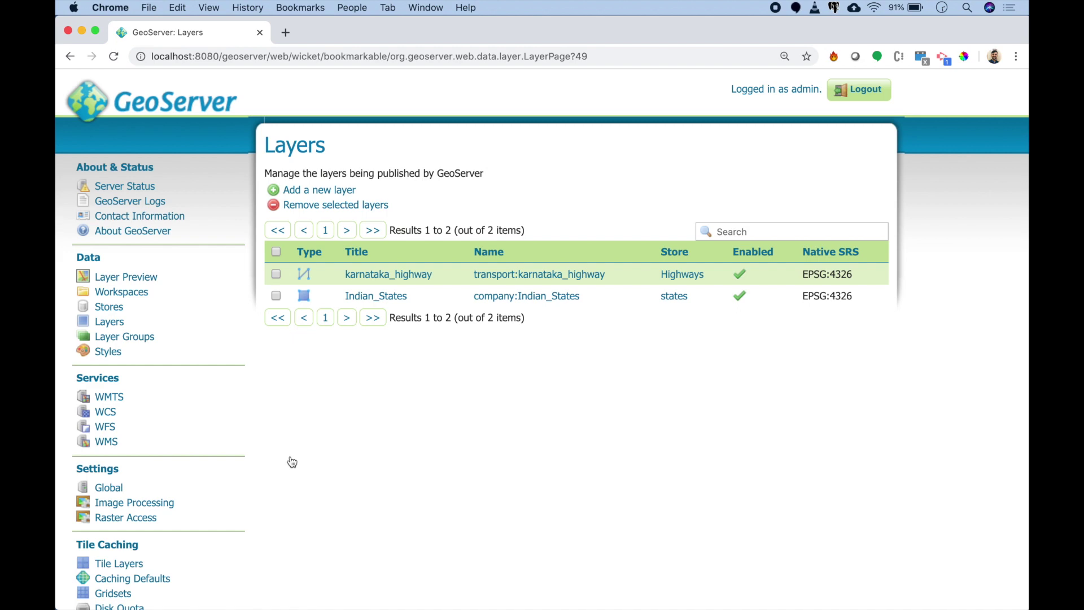
{"action": "scroll", "coordinate": [292, 462], "scroll_direction": "down", "scroll_amount": 5}
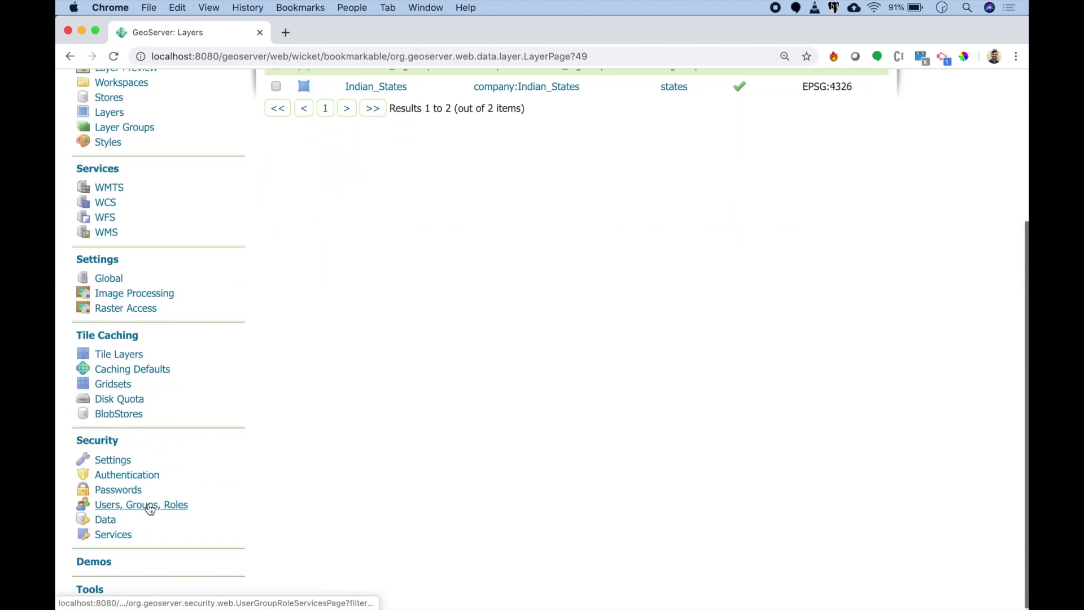
Step: Add the role ROLE_TRANSPORT_VIEW to the default role service
{"action": "left_click", "coordinate": [150, 509]}
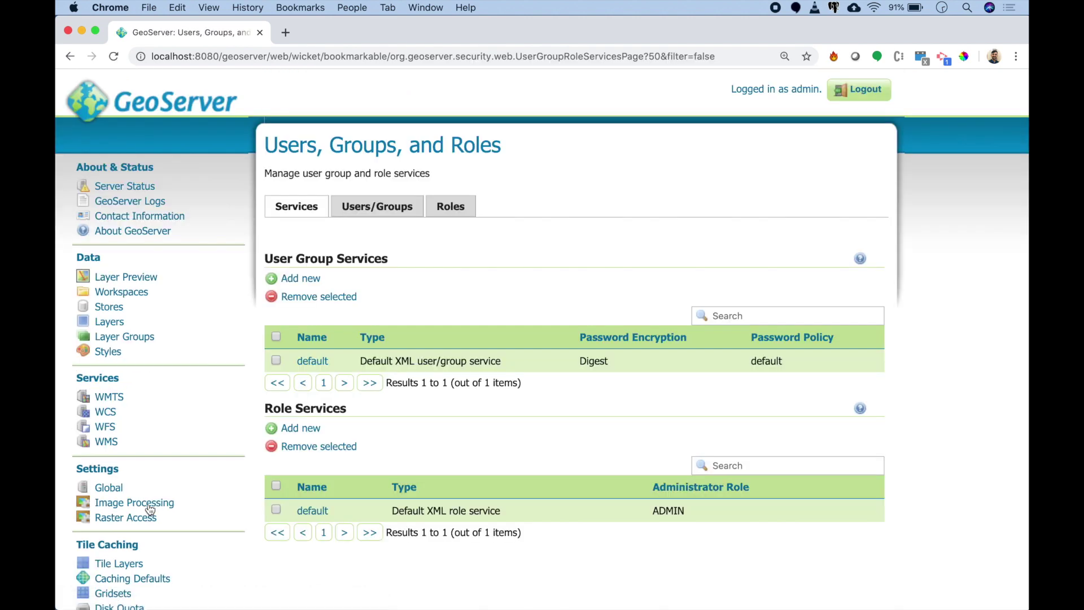
{"action": "scroll", "coordinate": [450, 459], "scroll_direction": "down", "scroll_amount": 3}
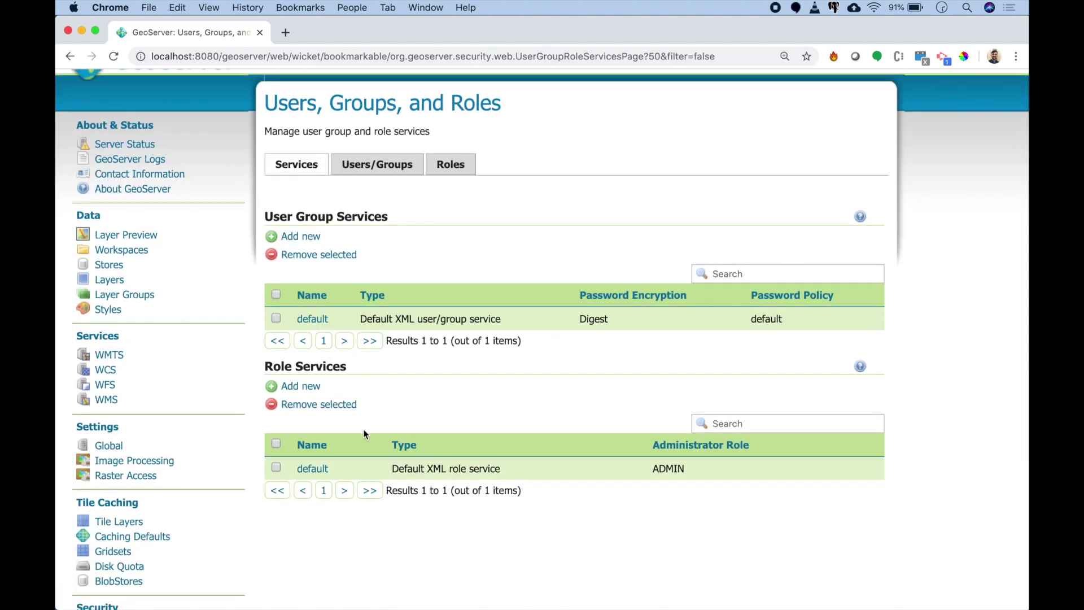
{"action": "left_click", "coordinate": [319, 470]}
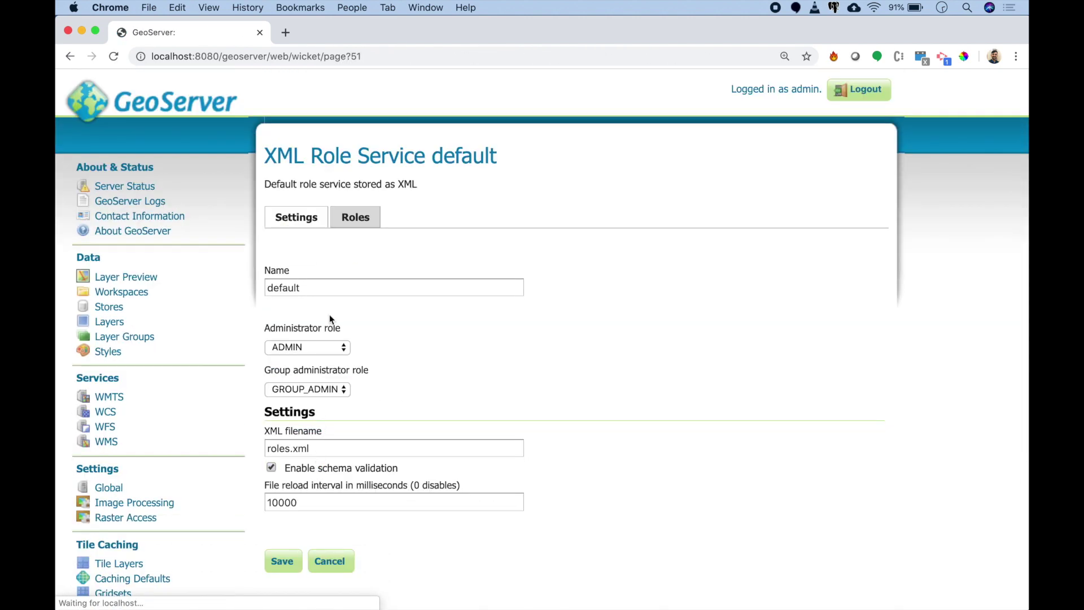
{"action": "left_click", "coordinate": [350, 217]}
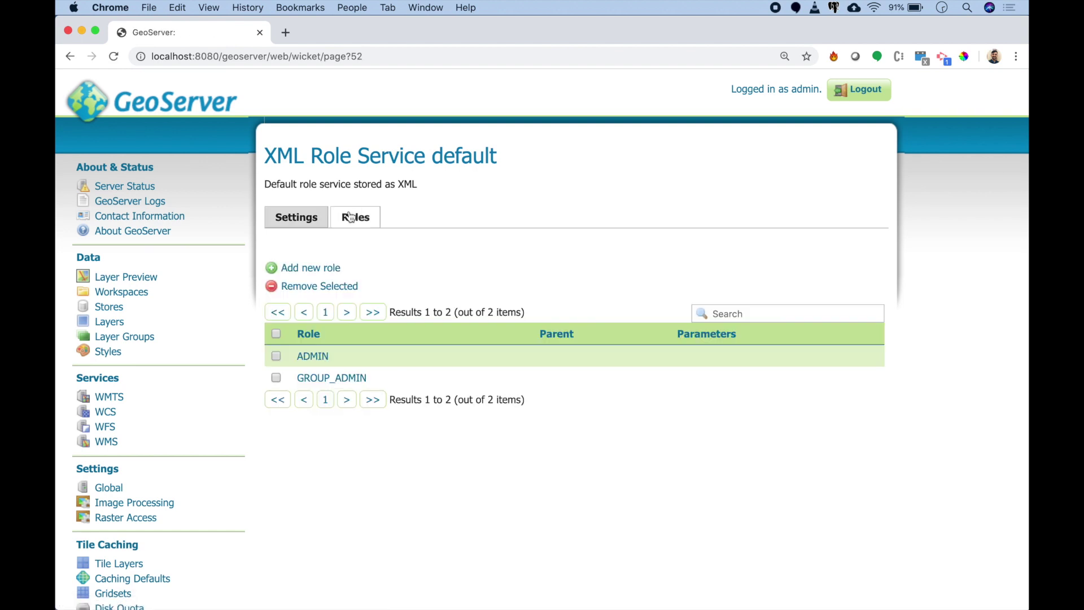
{"action": "left_click", "coordinate": [303, 269]}
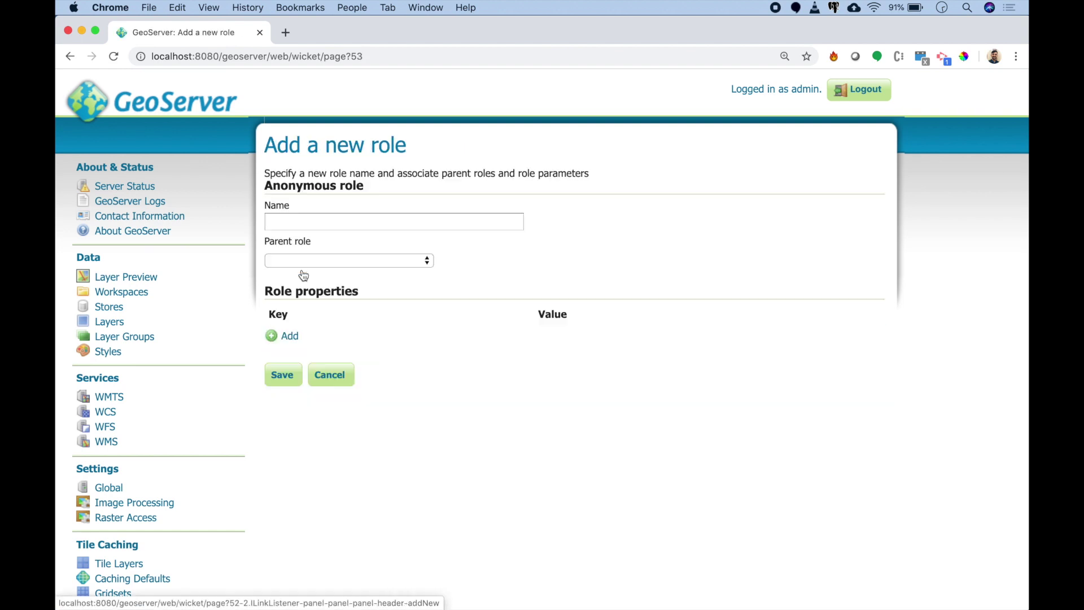
{"action": "left_click", "coordinate": [332, 223]}
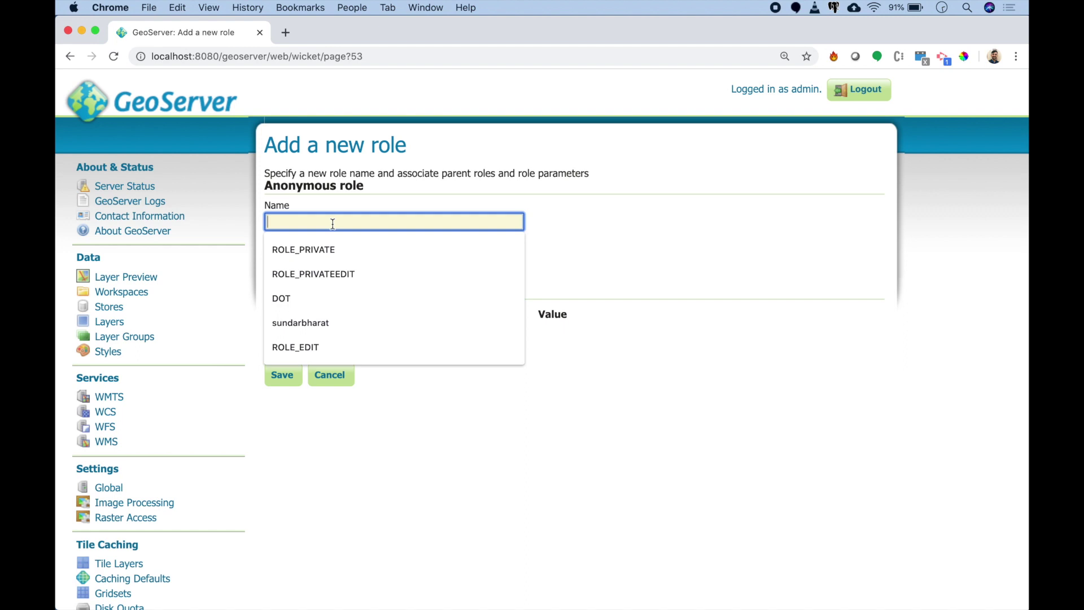
{"action": "type", "text": "ROLE_PRIVATE"}
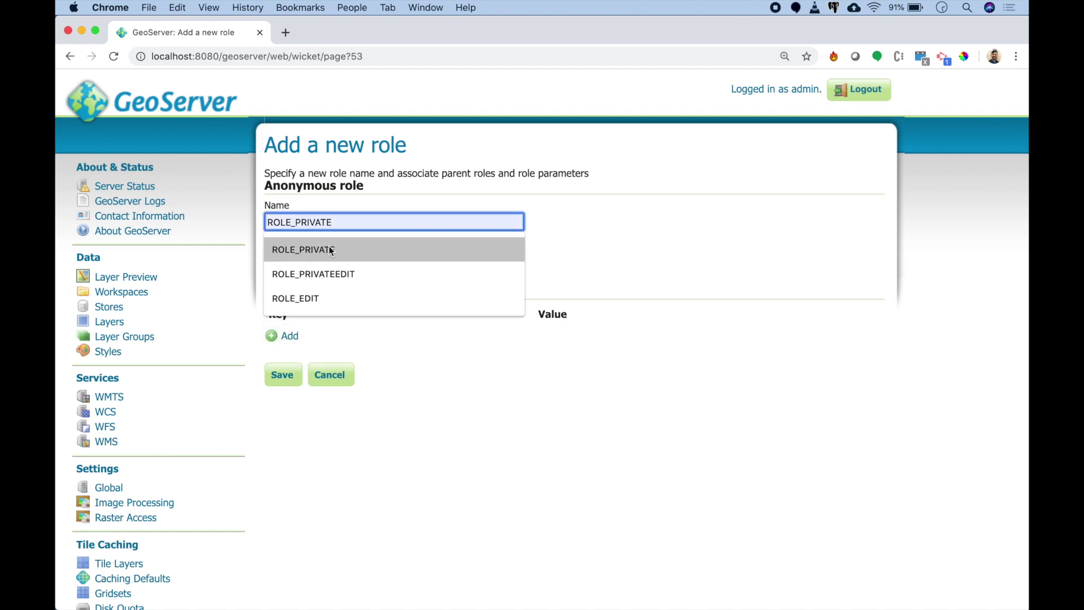
{"action": "left_click", "coordinate": [332, 251]}
{"action": "left_click_drag", "start_coordinate": [336, 215], "coordinate": [297, 217]}
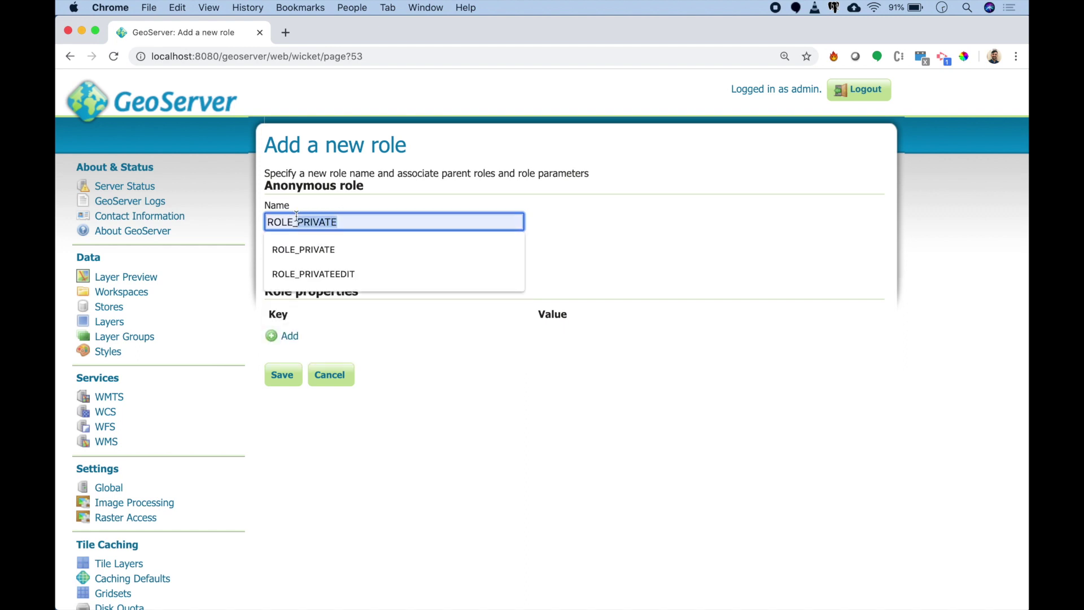
{"action": "type", "text": "TRANS"}
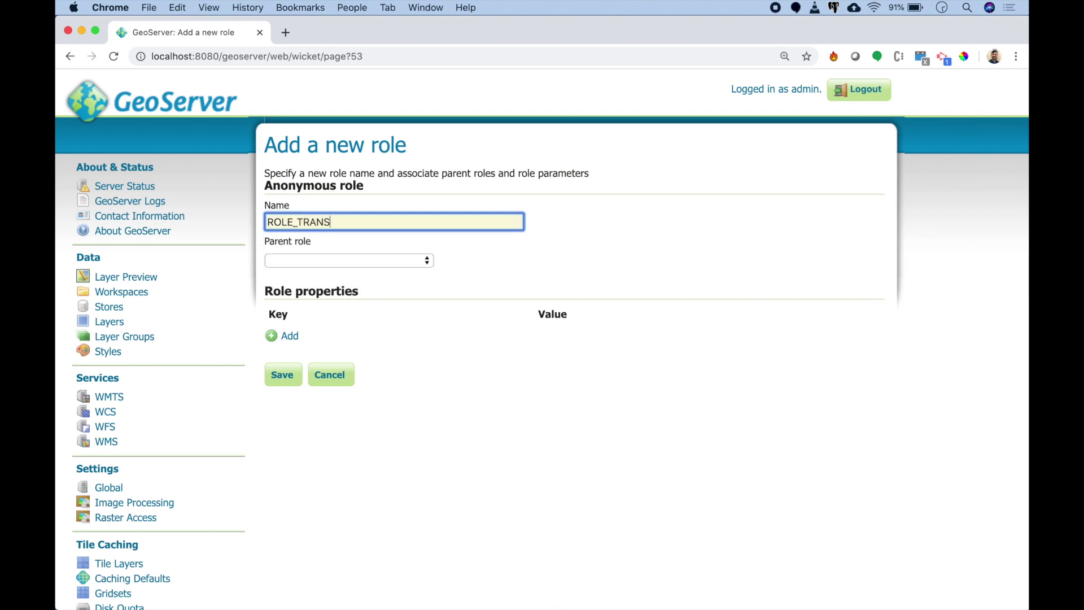
{"action": "type", "text": "PORT_VIEW"}
{"action": "left_click", "coordinate": [282, 374]}
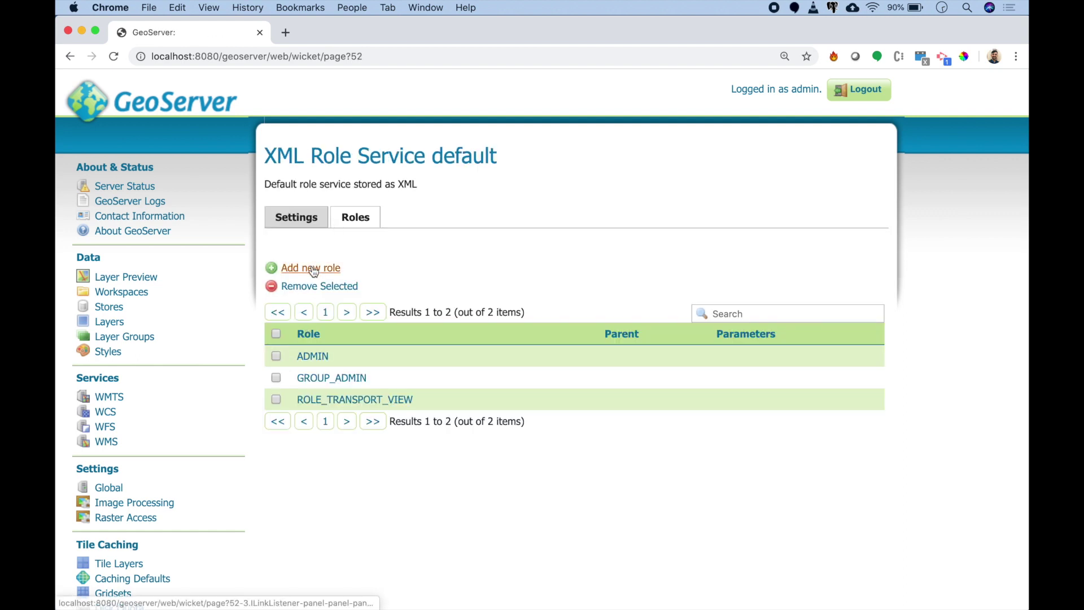
Step: Add a second role, ROLE_COMPANY_EDIT, and save it
{"action": "left_click", "coordinate": [311, 268]}
{"action": "left_click", "coordinate": [336, 220]}
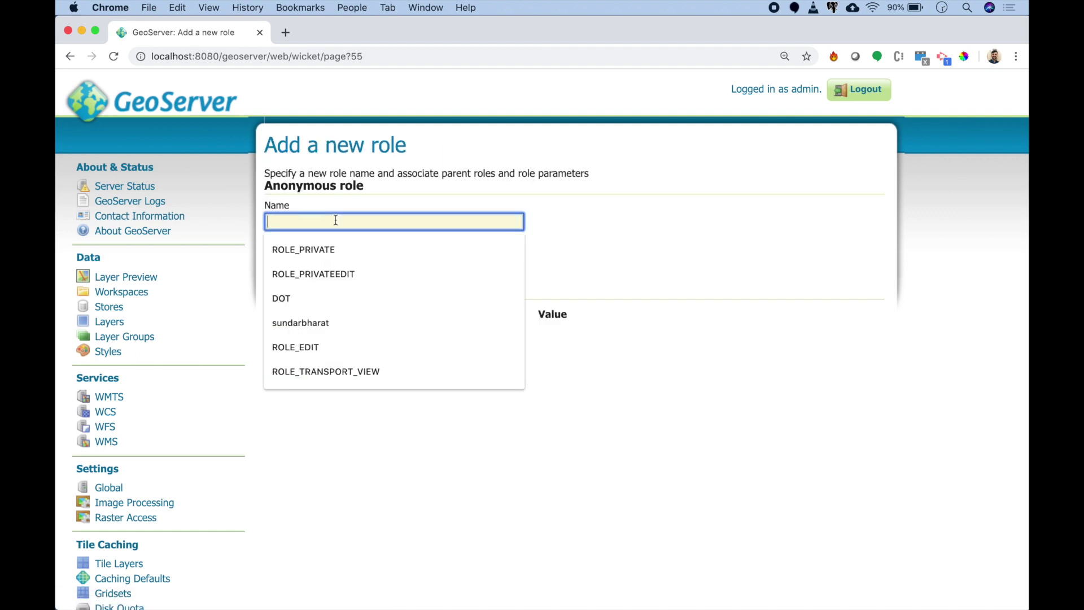
{"action": "type", "text": "ROLE_COMPANU"}
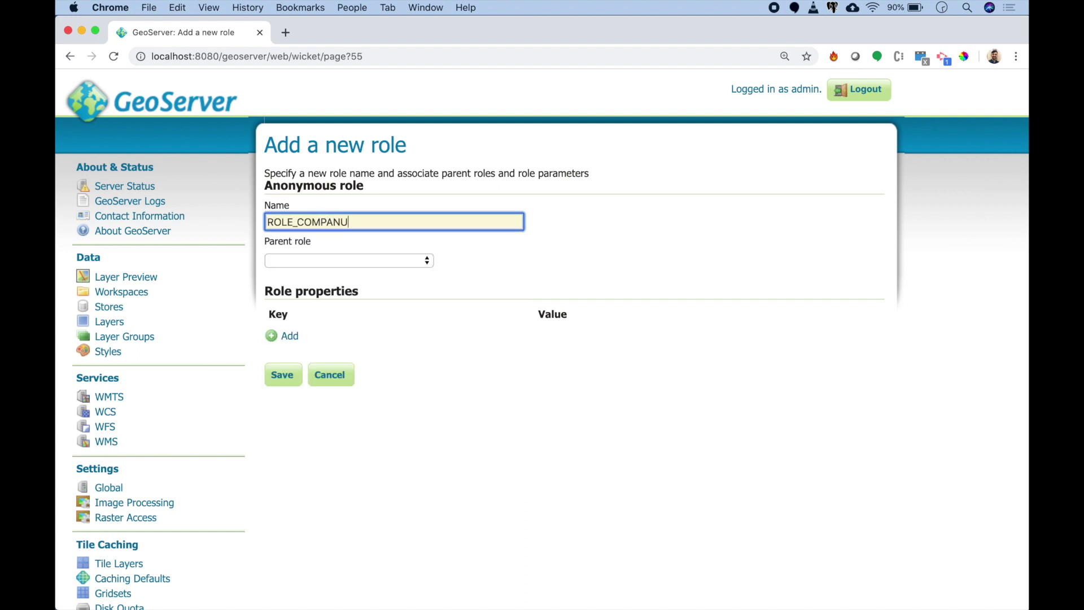
{"action": "key", "text": "BackSpace"}
{"action": "type", "text": "Y_EDIT"}
{"action": "left_click", "coordinate": [283, 374]}
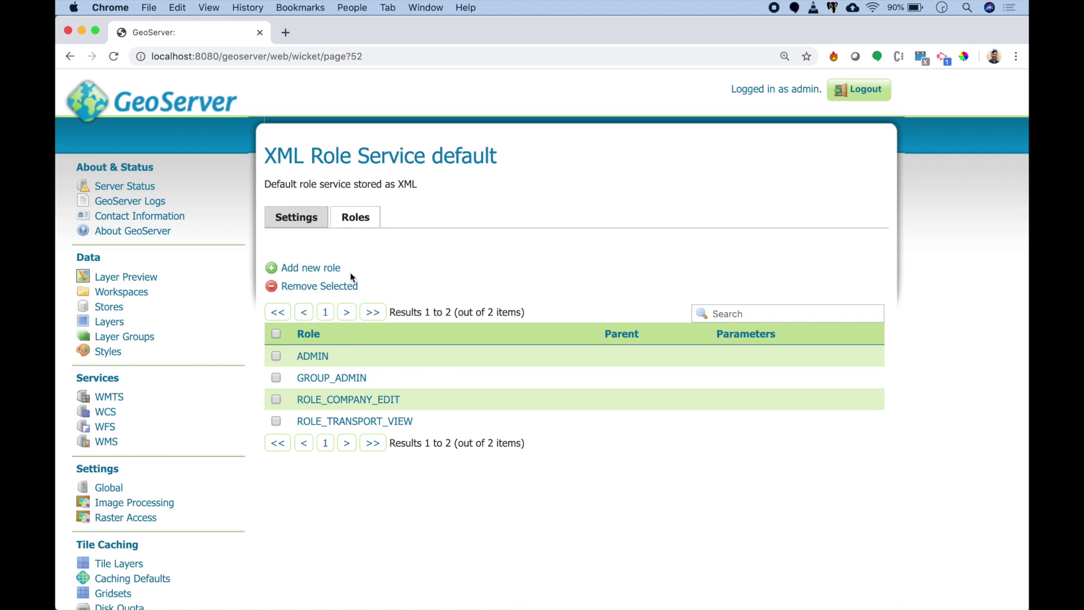
Step: Add a new role named ROLE_TRANSPORT_EDIT, correcting the typo in its name, and save
{"action": "left_click", "coordinate": [332, 270]}
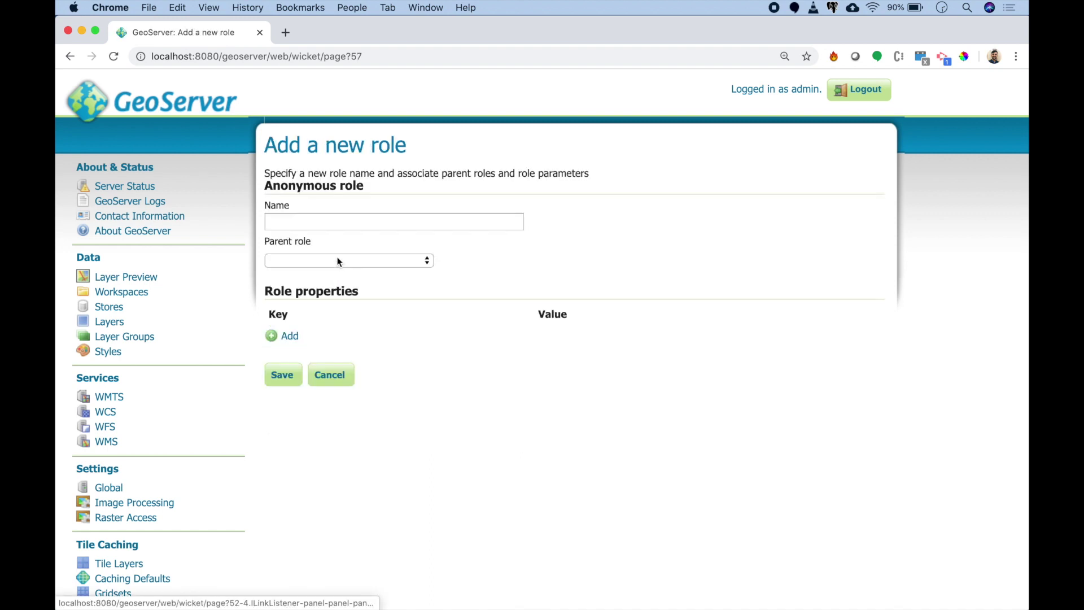
{"action": "left_click", "coordinate": [337, 222]}
{"action": "type", "text": "ROLE_TRASN"}
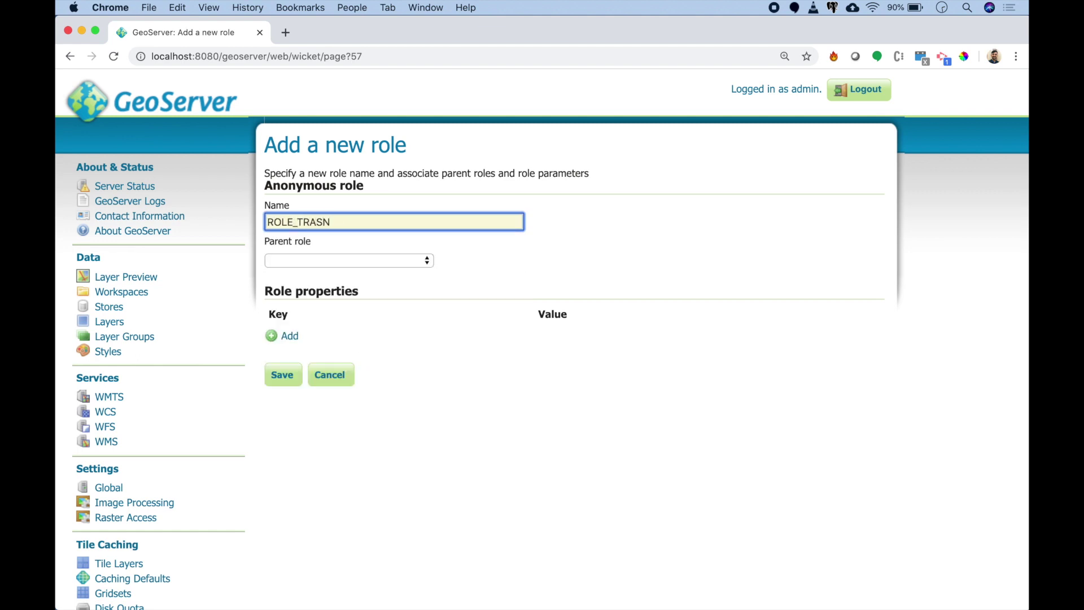
{"action": "key", "text": "BackSpace"}
{"action": "key", "text": "BackSpace"}
{"action": "type", "text": "NS"}
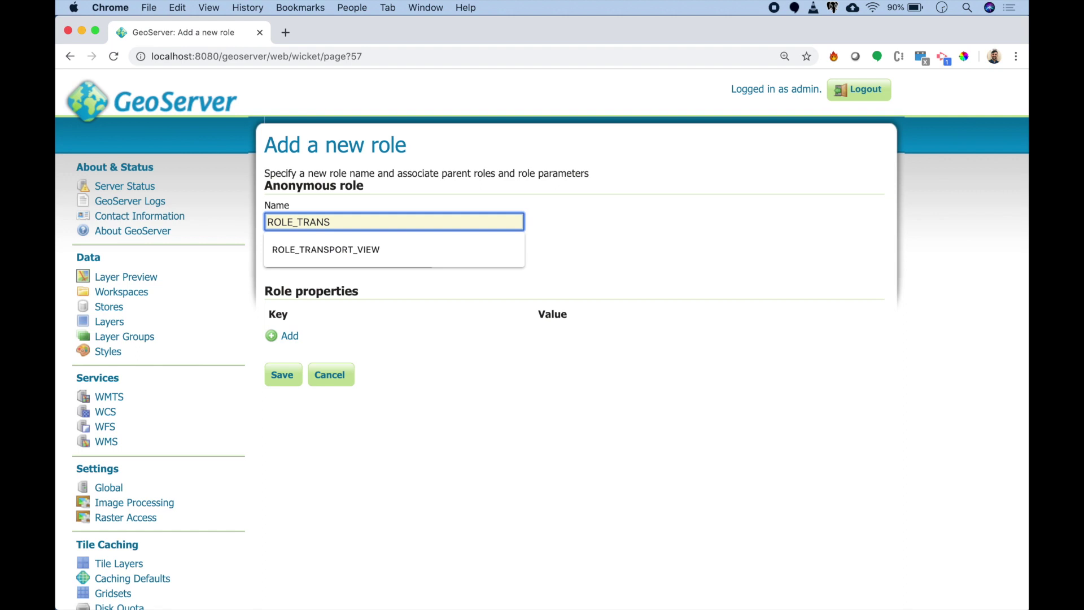
{"action": "type", "text": "PORT_EDIT"}
{"action": "left_click", "coordinate": [276, 378]}
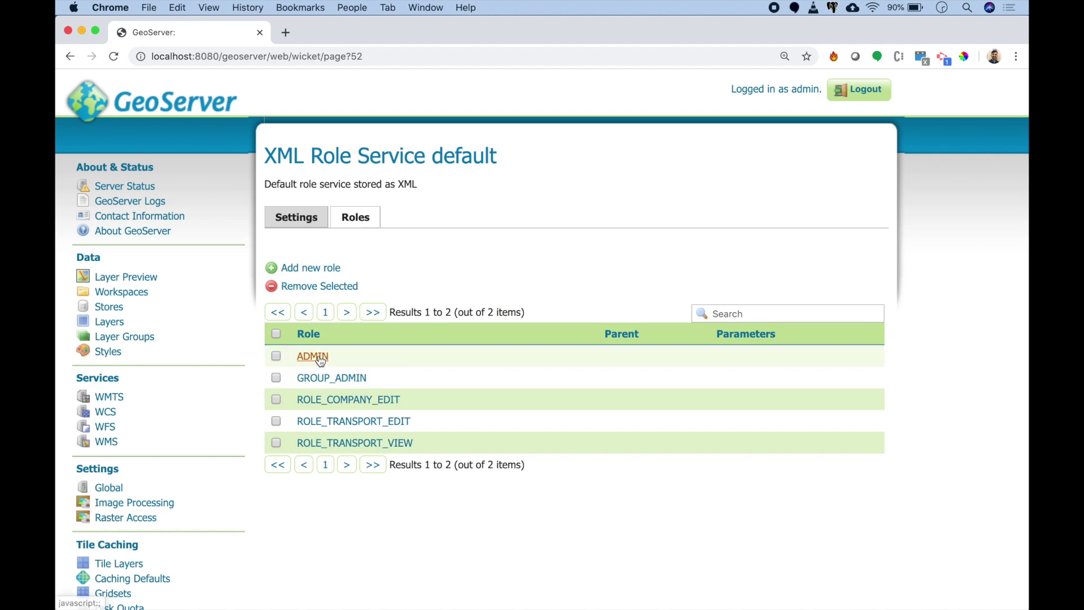
{"action": "scroll", "coordinate": [187, 547], "scroll_direction": "down", "scroll_amount": 5}
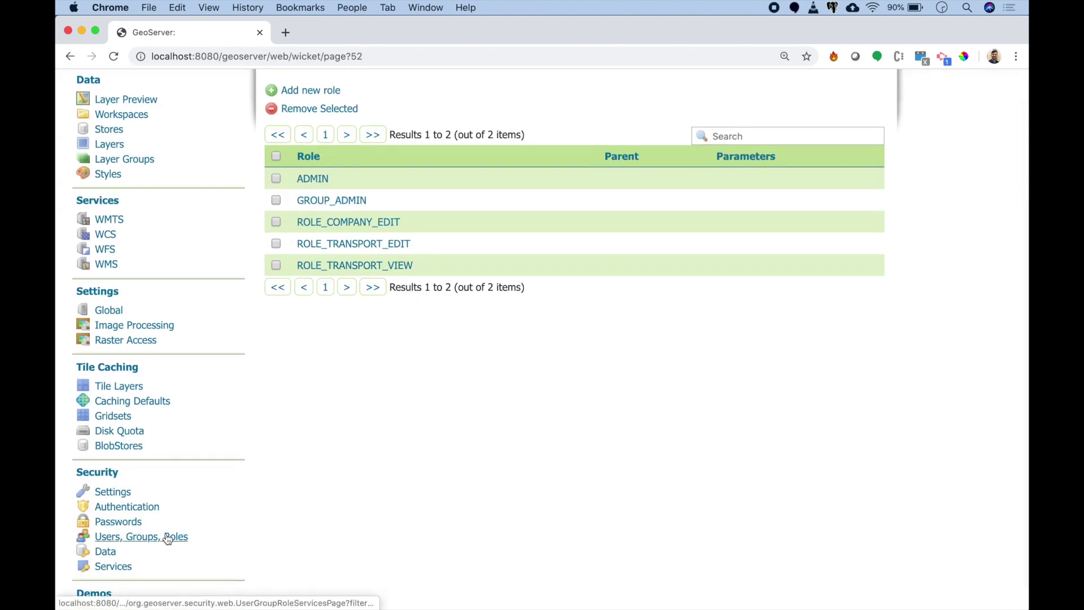
Step: Start a new user in the default user group service named company
{"action": "left_click", "coordinate": [168, 537]}
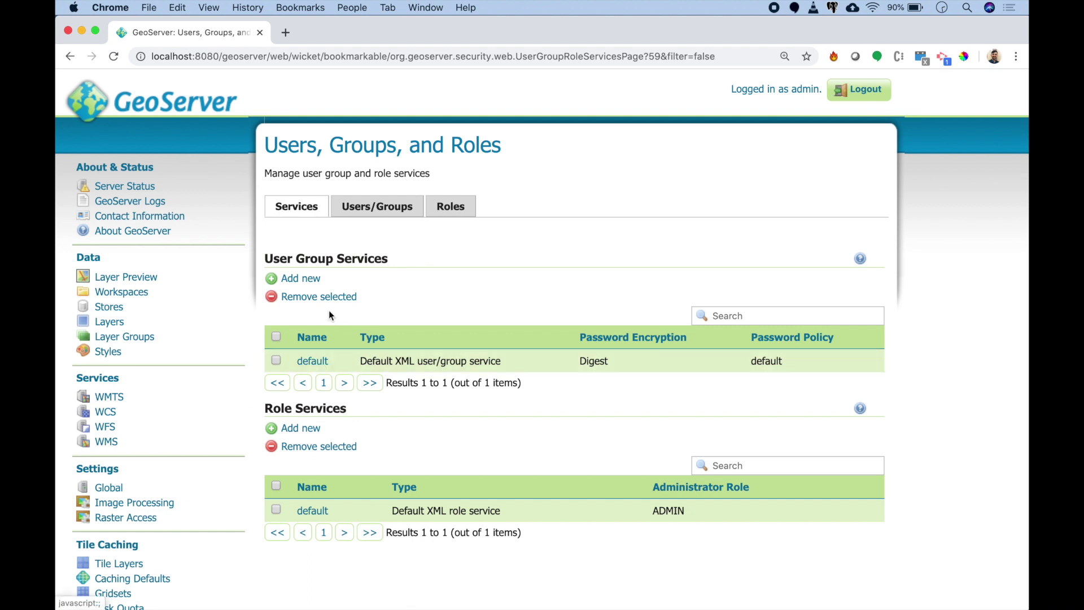
{"action": "left_click", "coordinate": [312, 361]}
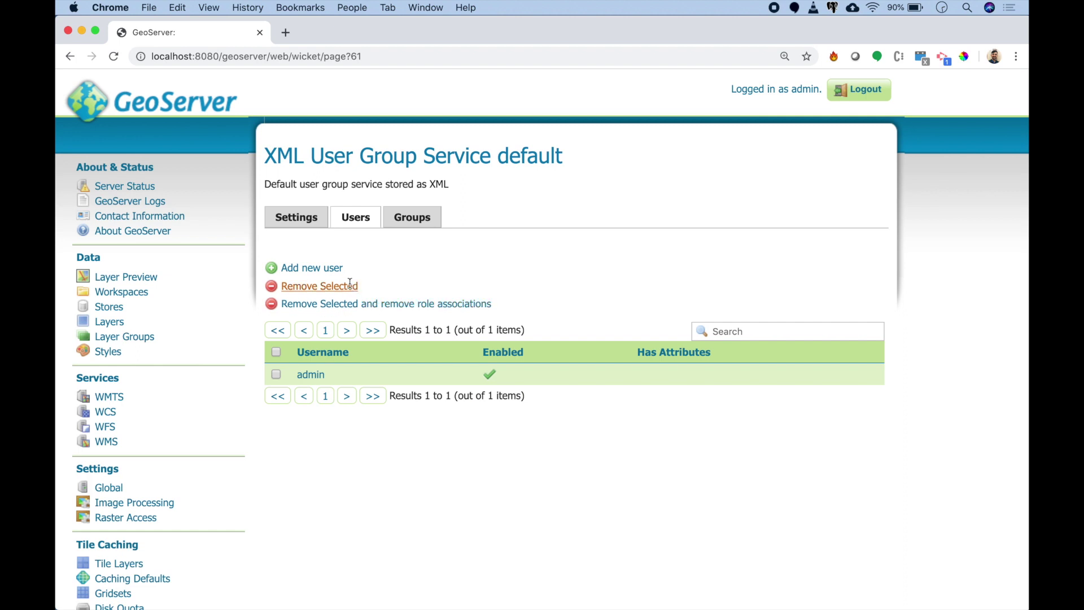
{"action": "left_click", "coordinate": [326, 270]}
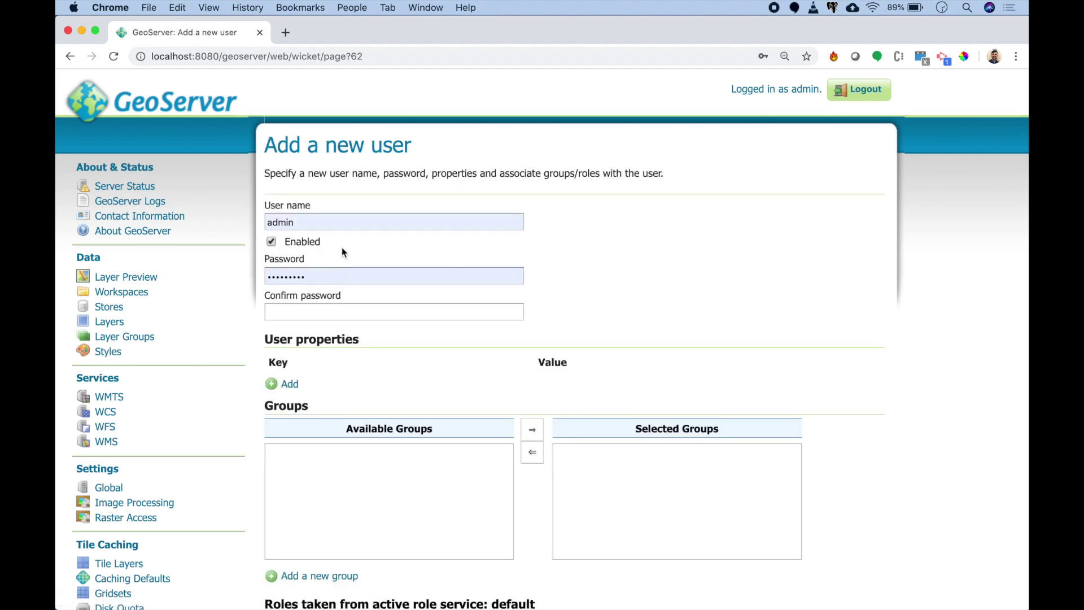
{"action": "double_click", "coordinate": [346, 222]}
{"action": "type", "text": "comapge"}
{"action": "key", "text": "BackSpace"}
{"action": "key", "text": "BackSpace"}
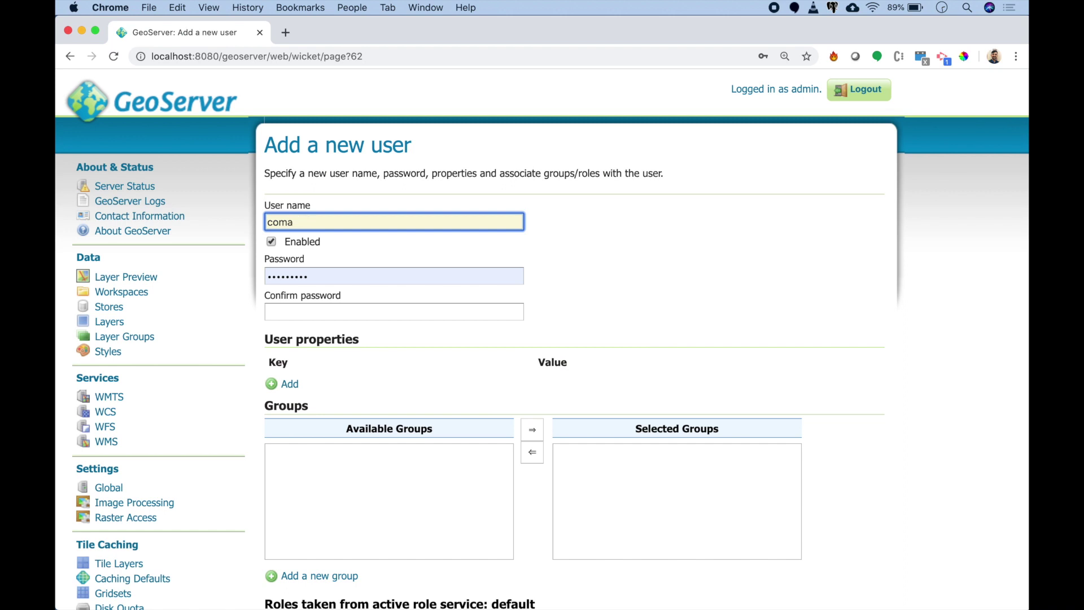
{"action": "type", "text": "pan"}
{"action": "key", "text": "BackSpace"}
{"action": "type", "text": "ny"}
{"action": "key", "text": "Tab"}
{"action": "key", "text": "Tab"}
{"action": "key", "text": "Tab"}
Step: Fill in the confirmation password, assign ROLE_COMPANY_EDIT, and save the company user
{"action": "key", "text": "super+v"}
{"action": "scroll", "coordinate": [380, 361], "scroll_direction": "down", "scroll_amount": 5}
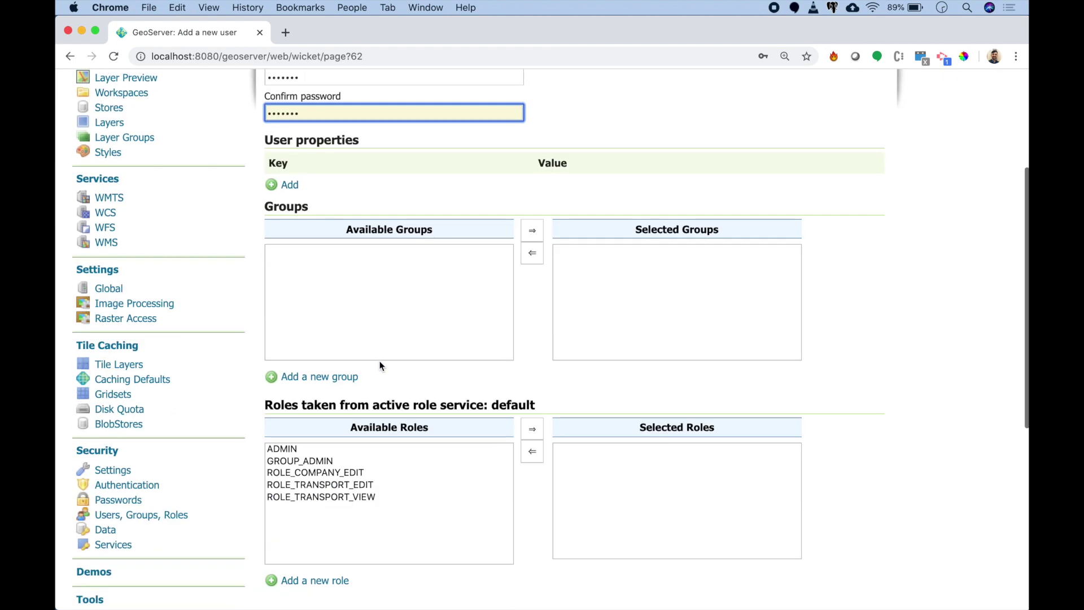
{"action": "left_click", "coordinate": [359, 359]}
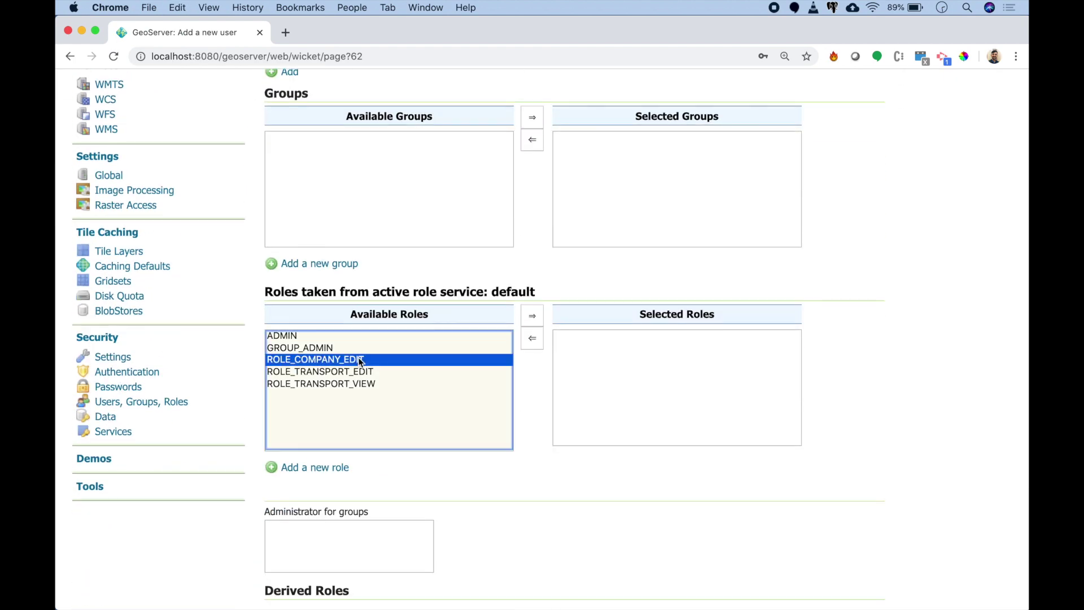
{"action": "left_click", "coordinate": [533, 316]}
{"action": "scroll", "coordinate": [535, 314], "scroll_direction": "down", "scroll_amount": 5}
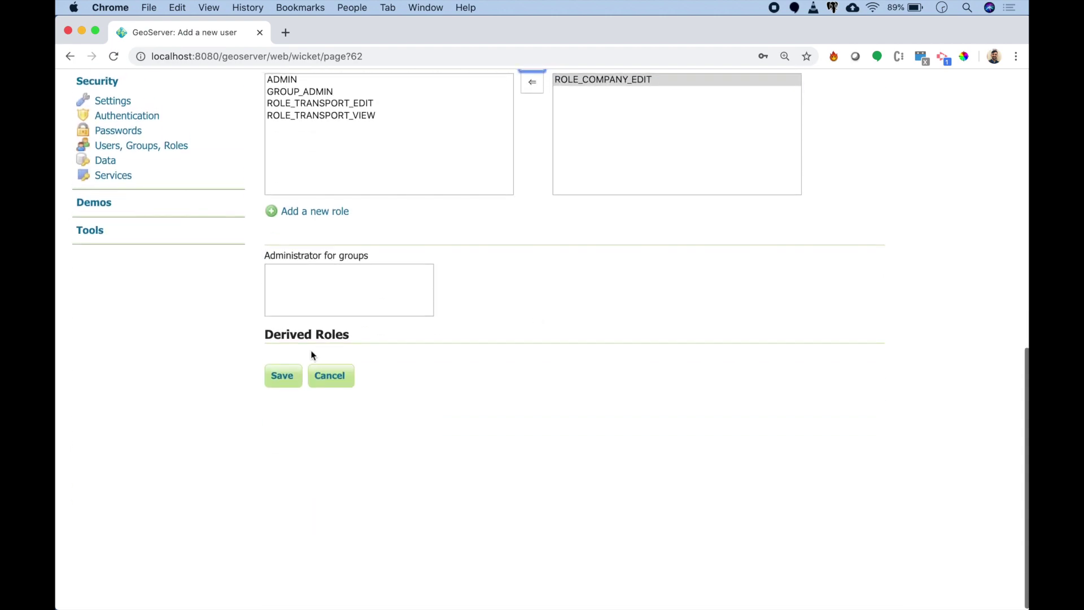
{"action": "left_click", "coordinate": [284, 377]}
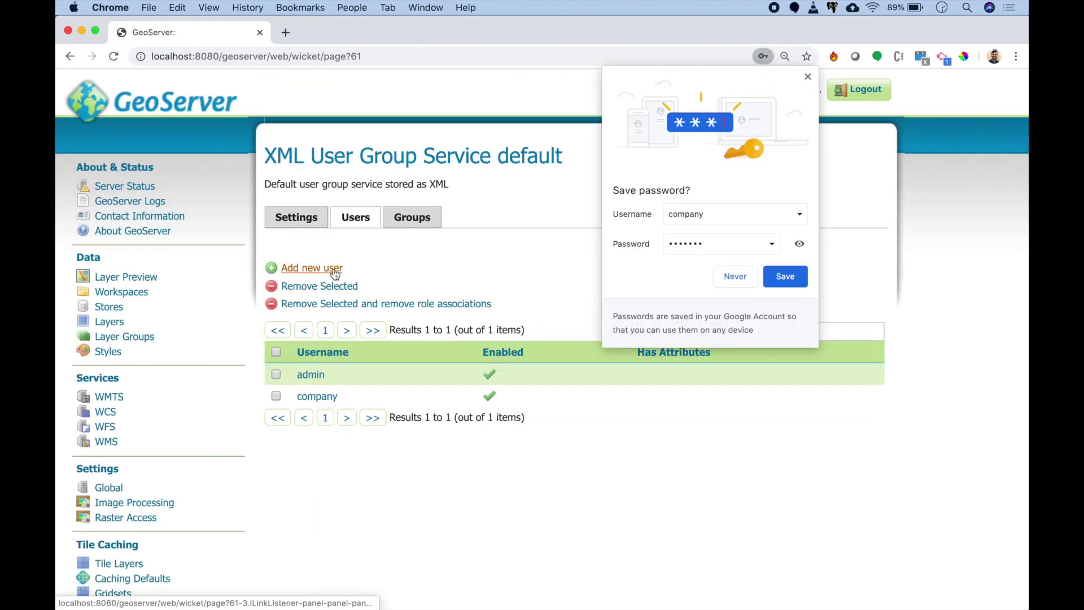
Step: Add user transport_view with a pasted password and the ROLE_TRANSPORT_VIEW role, and save it
{"action": "left_click", "coordinate": [332, 269]}
{"action": "left_click", "coordinate": [333, 215]}
{"action": "key", "text": "super+a"}
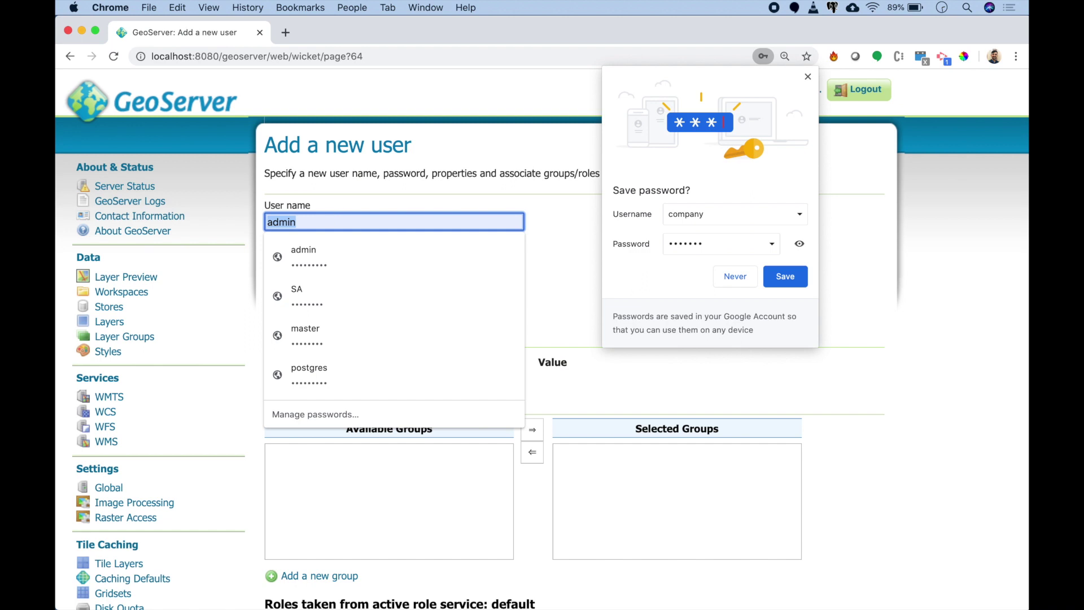
{"action": "type", "text": "transport"}
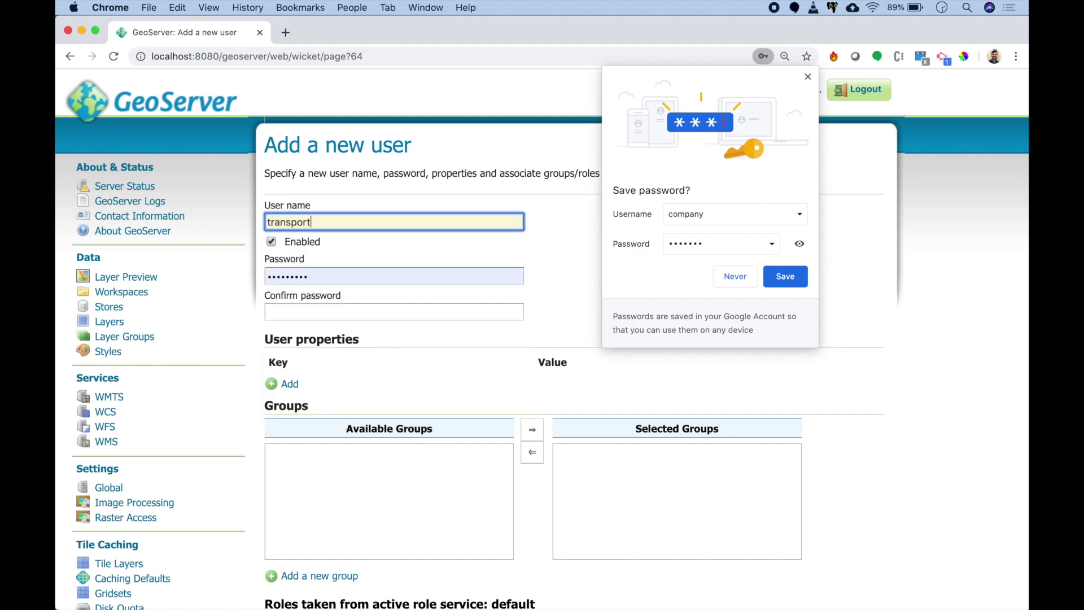
{"action": "type", "text": "_view"}
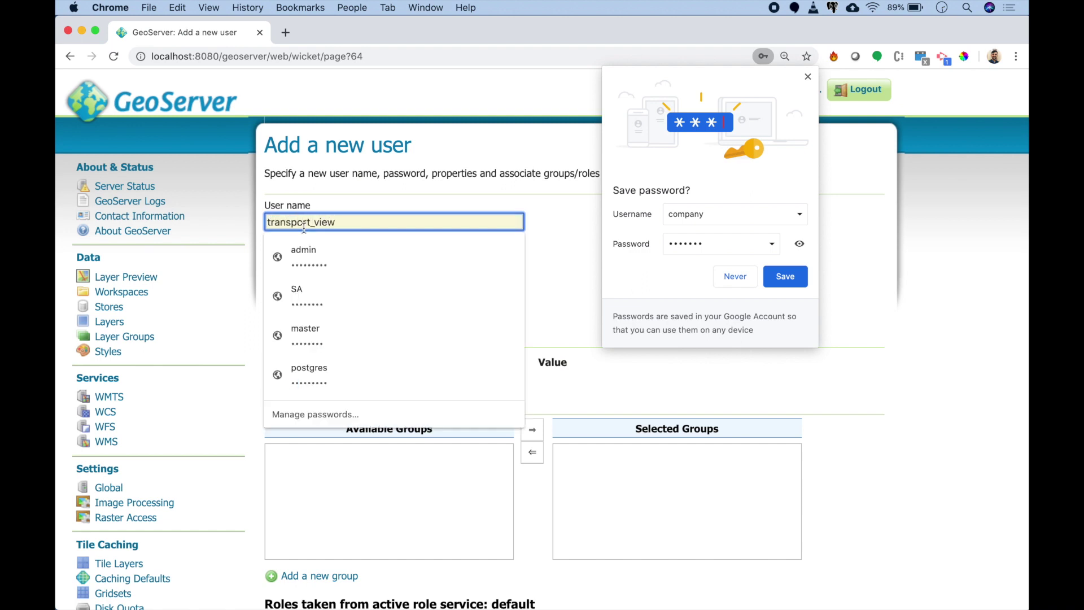
{"action": "key", "text": "Tab"}
{"action": "key", "text": "Tab"}
{"action": "key", "text": "Tab"}
{"action": "double_click", "coordinate": [305, 221]}
{"action": "key", "text": "Tab"}
{"action": "key", "text": "Tab"}
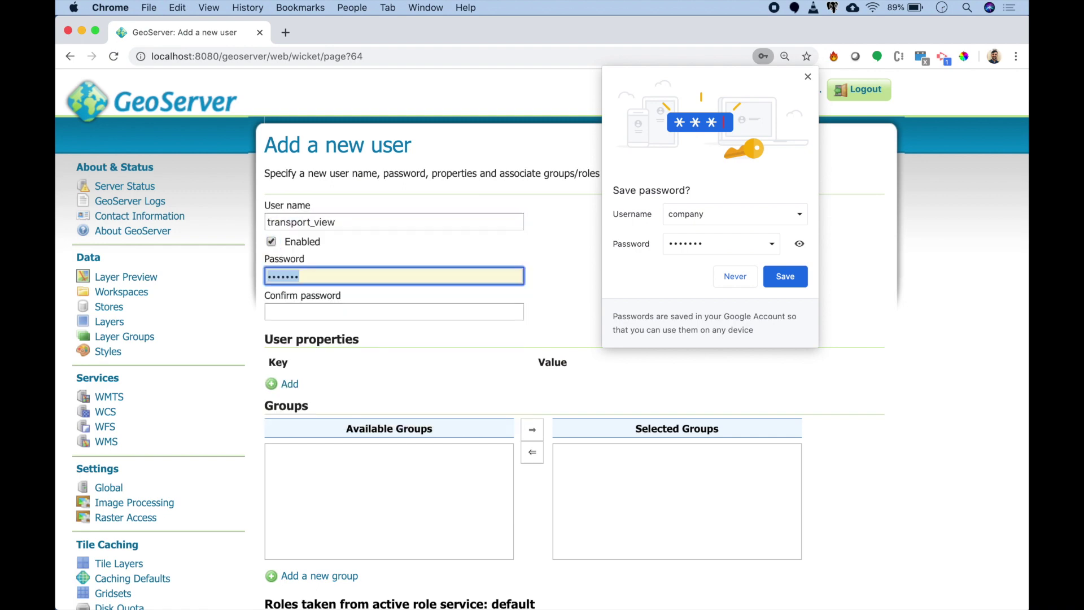
{"action": "key", "text": "ctrl+v"}
{"action": "key", "text": "Tab"}
{"action": "key", "text": "ctrl+v"}
{"action": "scroll", "coordinate": [419, 374], "scroll_direction": "down", "scroll_amount": 5}
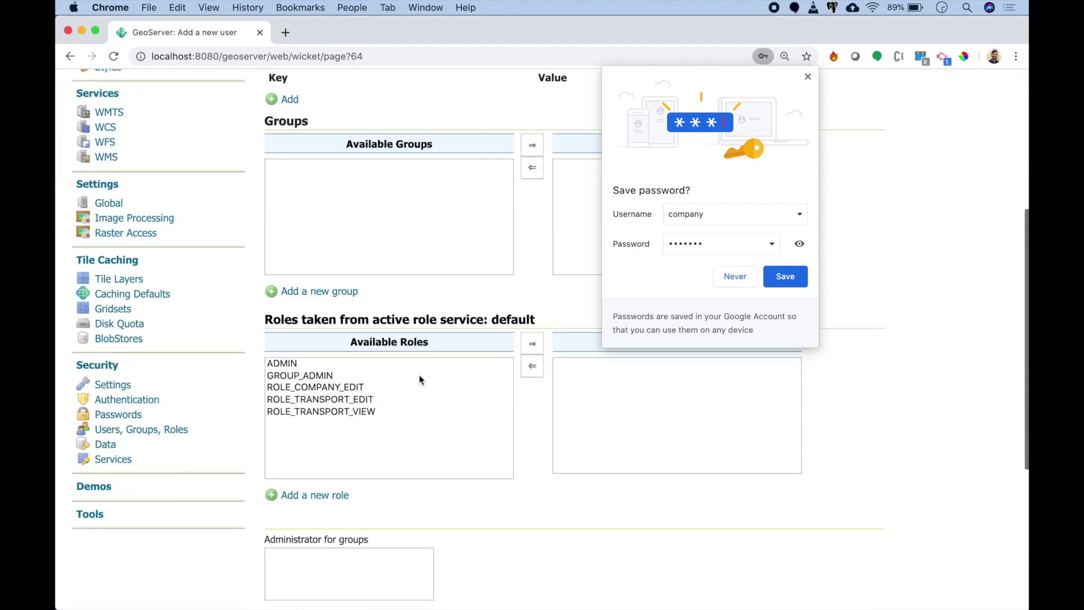
{"action": "left_click", "coordinate": [356, 400]}
{"action": "left_click", "coordinate": [532, 331]}
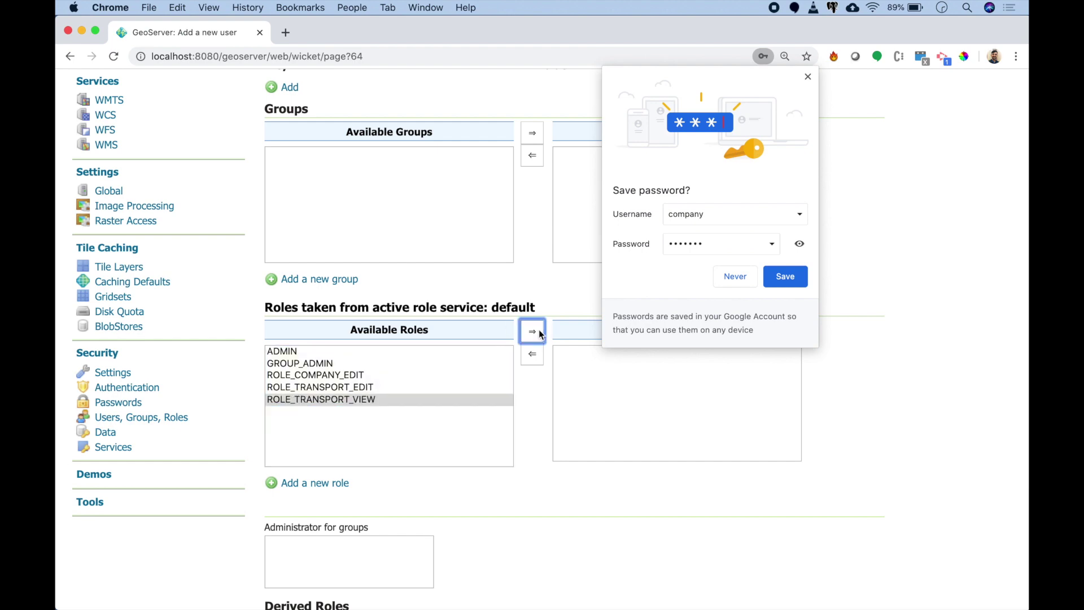
{"action": "scroll", "coordinate": [407, 468], "scroll_direction": "down", "scroll_amount": 3}
{"action": "left_click", "coordinate": [281, 461]}
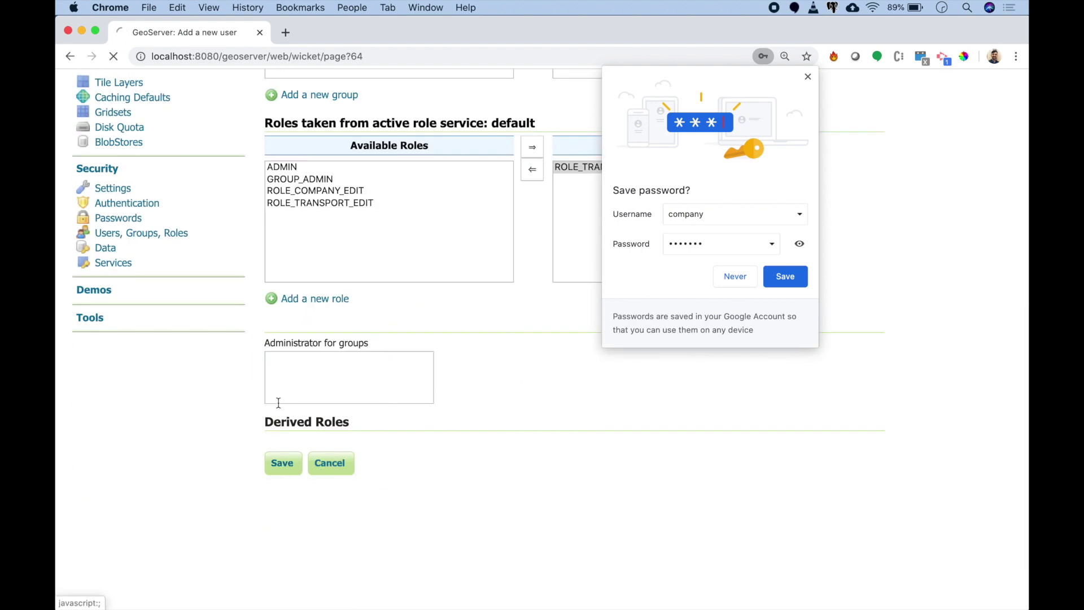
Step: Add user transport_edit with a pasted password and ROLE_TRANSPORT_EDIT, then go to Data security
{"action": "left_click", "coordinate": [302, 269]}
{"action": "left_click", "coordinate": [350, 221]}
{"action": "key", "text": "super+a"}
{"action": "type", "text": "tran"}
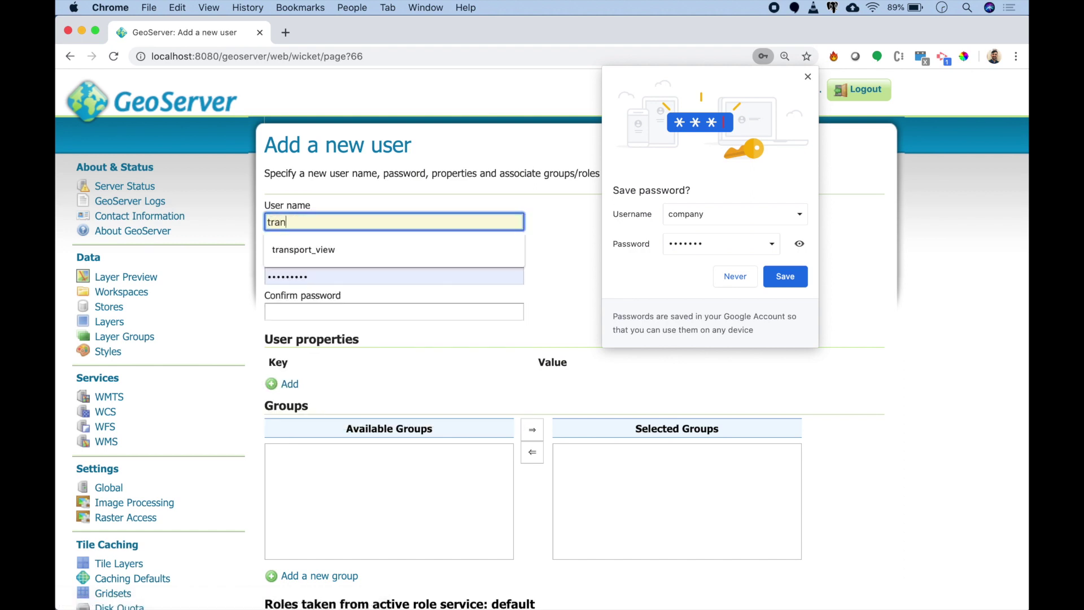
{"action": "type", "text": "sport_edit"}
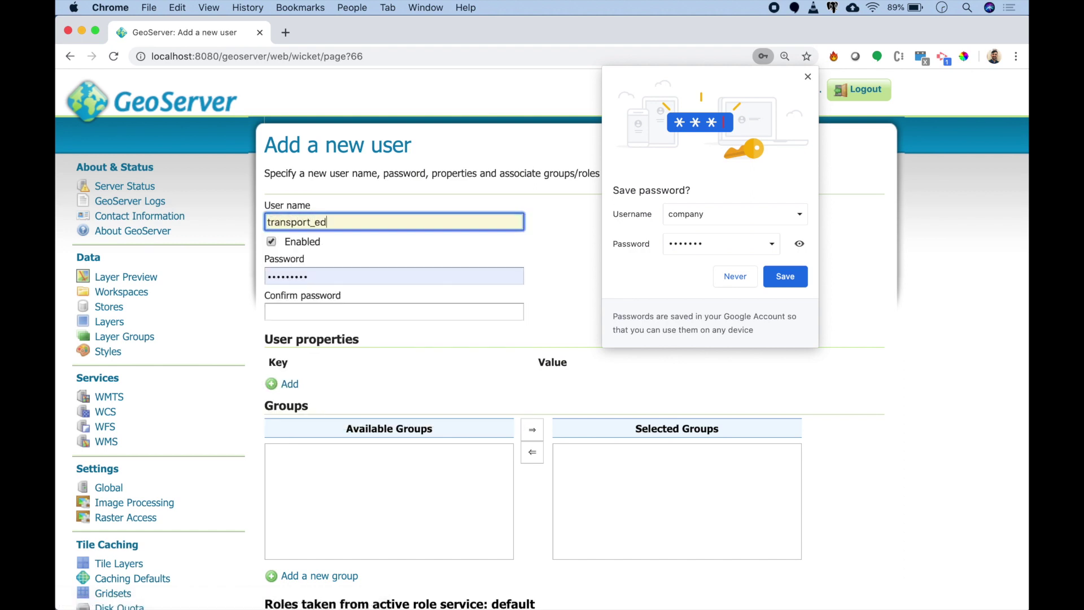
{"action": "left_click", "coordinate": [812, 82]}
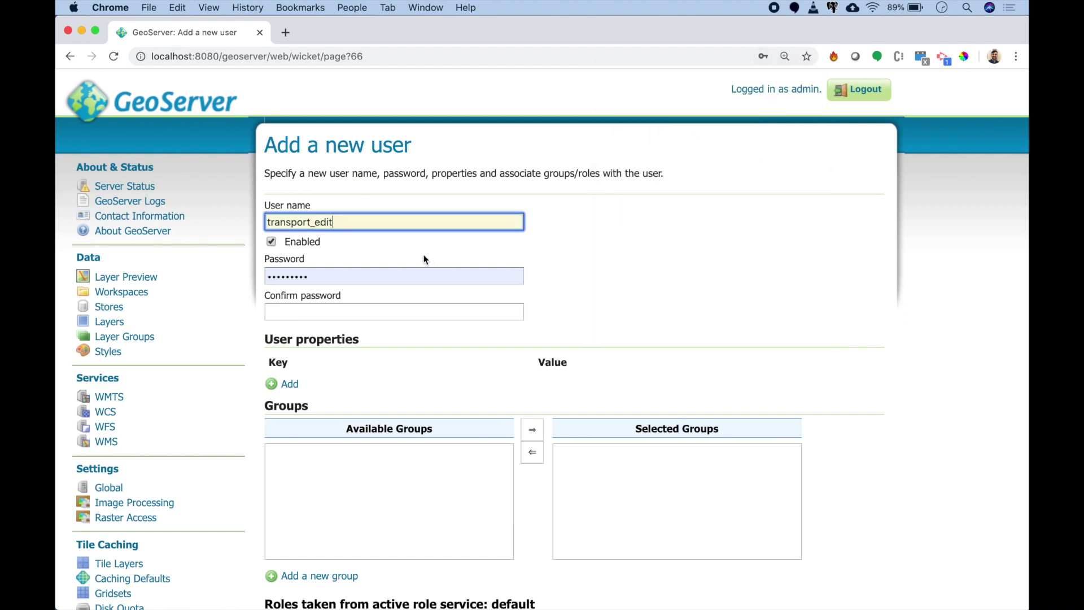
{"action": "left_click", "coordinate": [407, 220]}
{"action": "key", "text": "super+a"}
{"action": "key", "text": "super+Tab"}
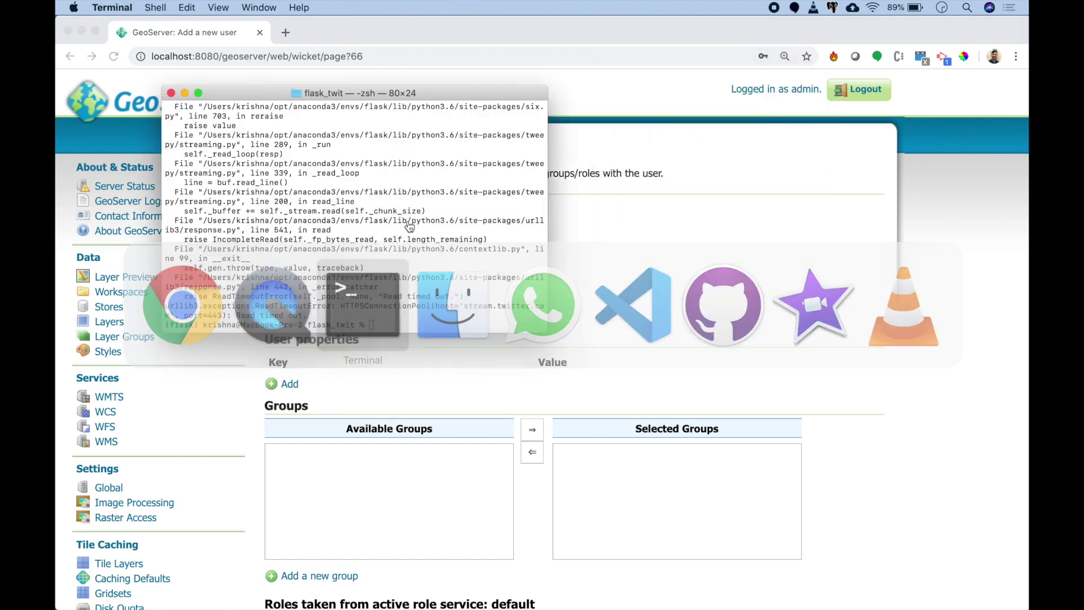
{"action": "key", "text": "super+Tab"}
{"action": "key", "text": "Tab"}
{"action": "key", "text": "Tab"}
{"action": "key", "text": "super+v"}
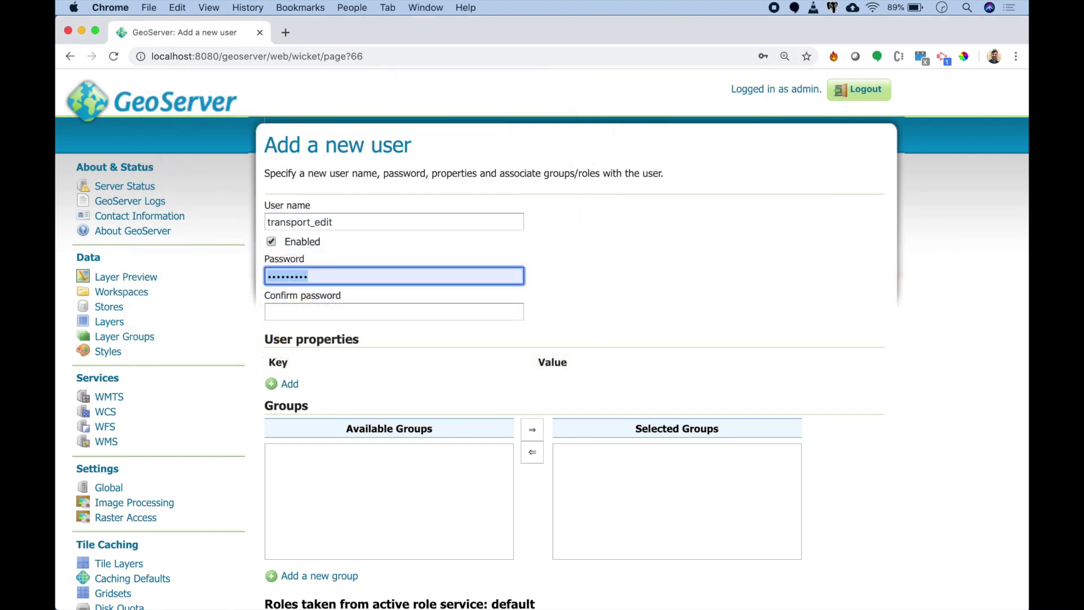
{"action": "key", "text": "Tab"}
{"action": "key", "text": "super+v"}
{"action": "scroll", "coordinate": [469, 245], "scroll_direction": "down", "scroll_amount": 5}
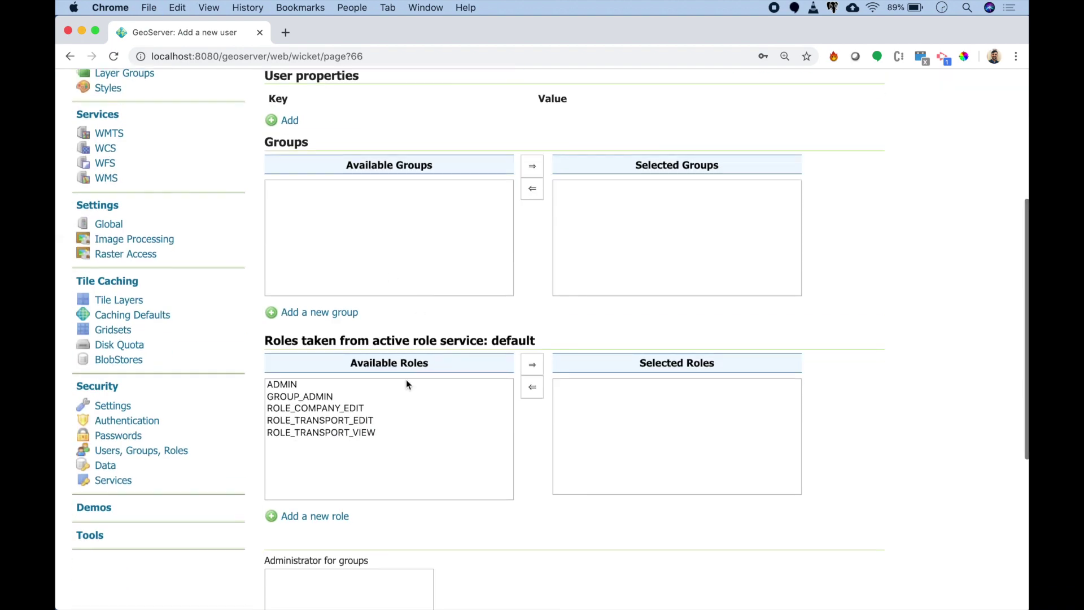
{"action": "left_click", "coordinate": [365, 423]}
{"action": "left_click", "coordinate": [532, 364]}
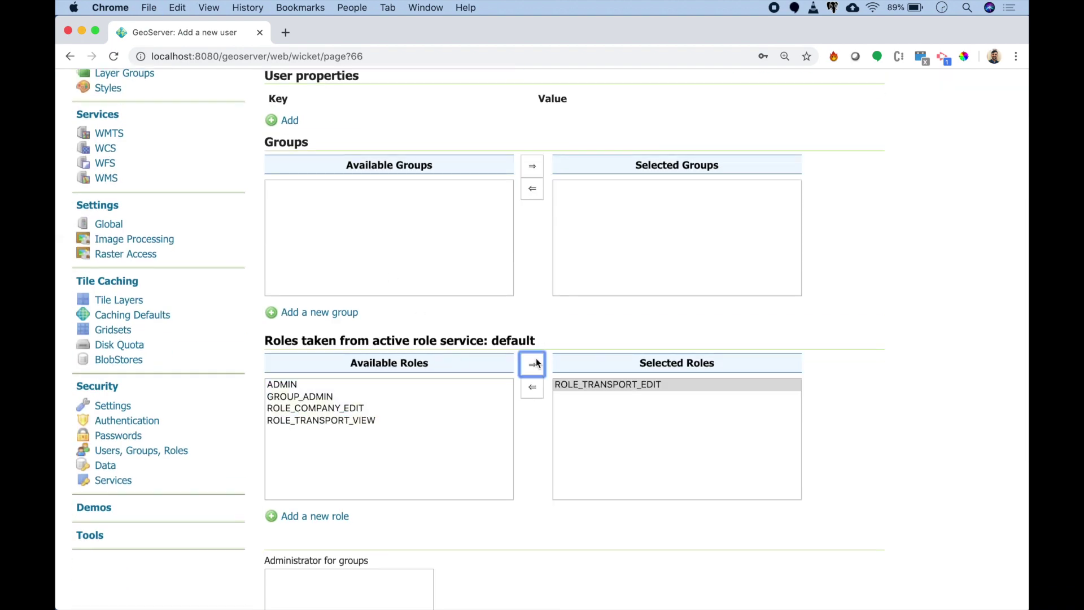
{"action": "scroll", "coordinate": [535, 363], "scroll_direction": "down", "scroll_amount": 5}
{"action": "left_click", "coordinate": [278, 451]}
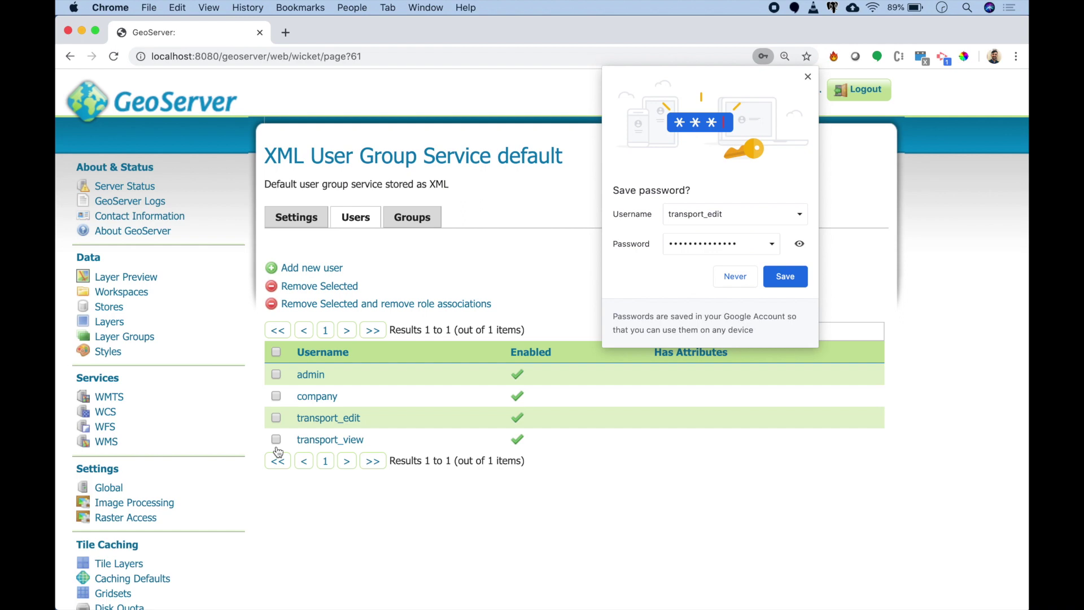
{"action": "scroll", "coordinate": [277, 451], "scroll_direction": "down", "scroll_amount": 5}
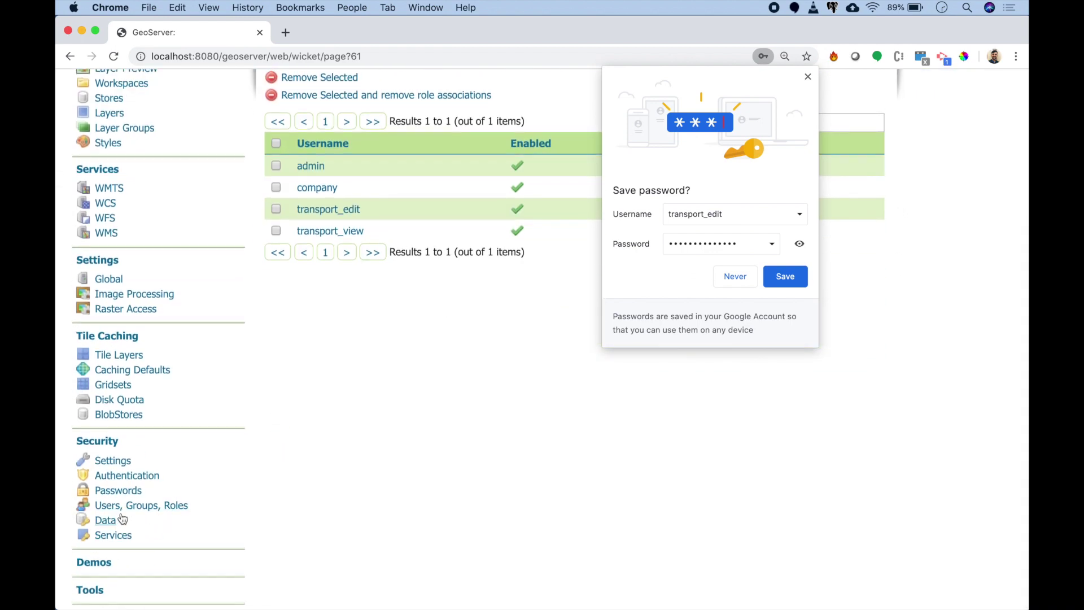
{"action": "left_click", "coordinate": [123, 519]}
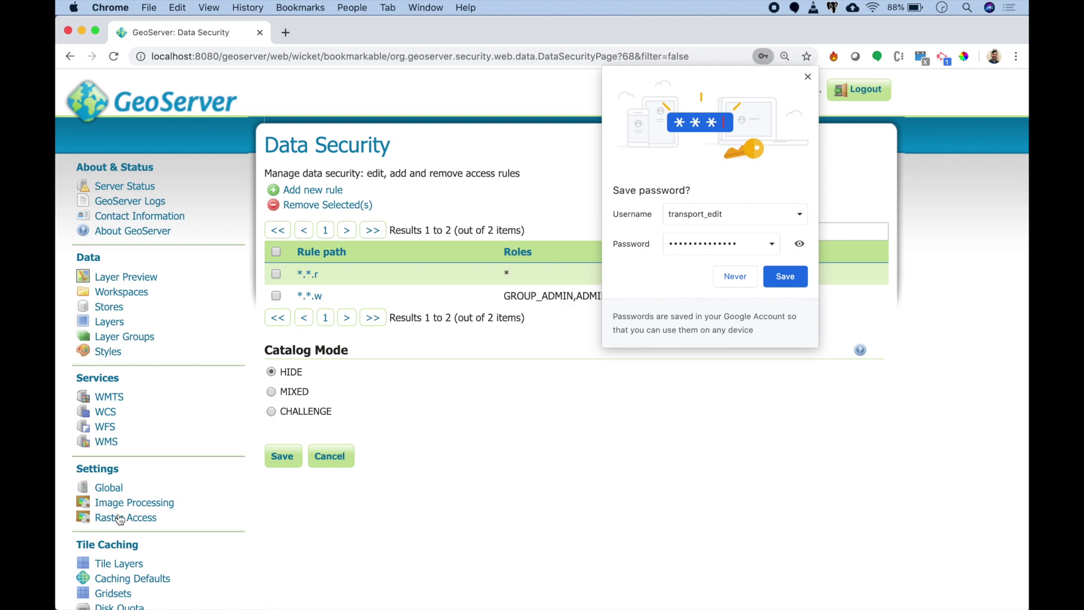
Step: Create a Read rule on all transport workspace layers granted to ROLE_TRANSPORT_VIEW
{"action": "left_click", "coordinate": [807, 77]}
{"action": "left_click", "coordinate": [333, 191]}
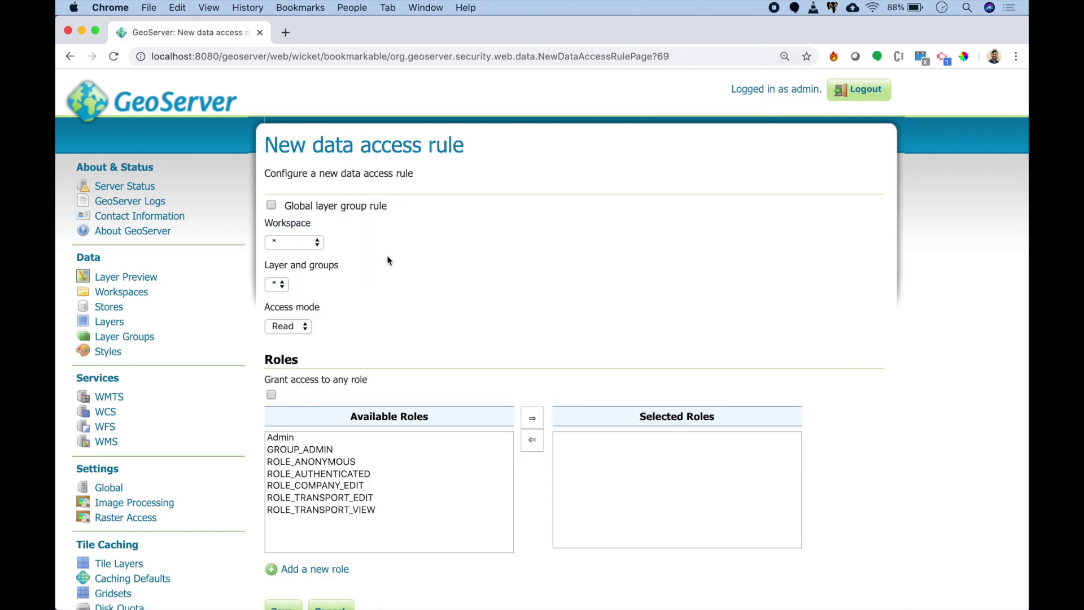
{"action": "left_click", "coordinate": [310, 244]}
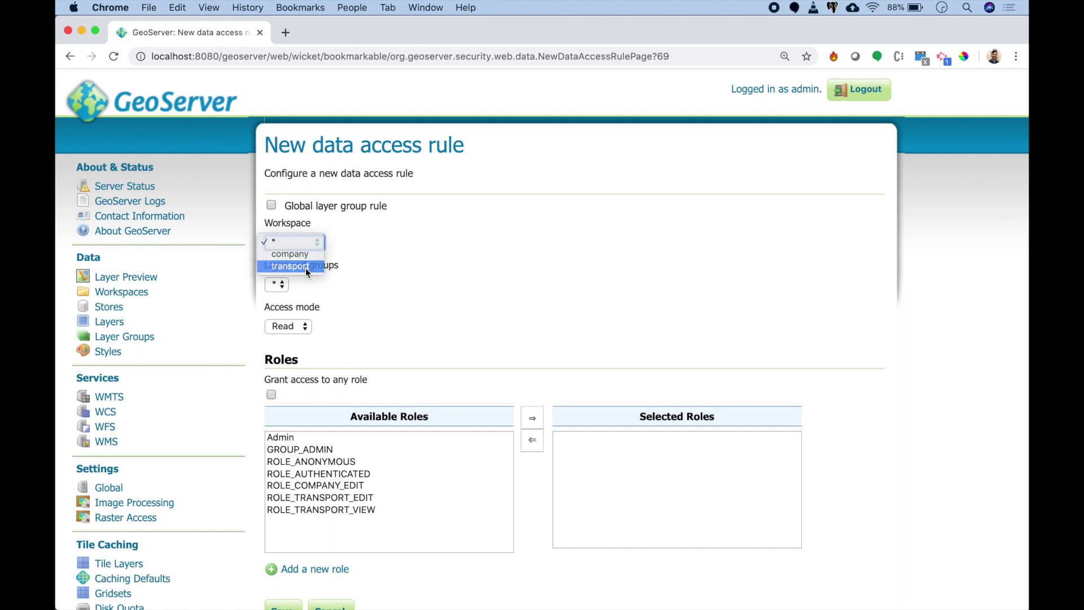
{"action": "left_click", "coordinate": [306, 268]}
{"action": "left_click", "coordinate": [304, 283]}
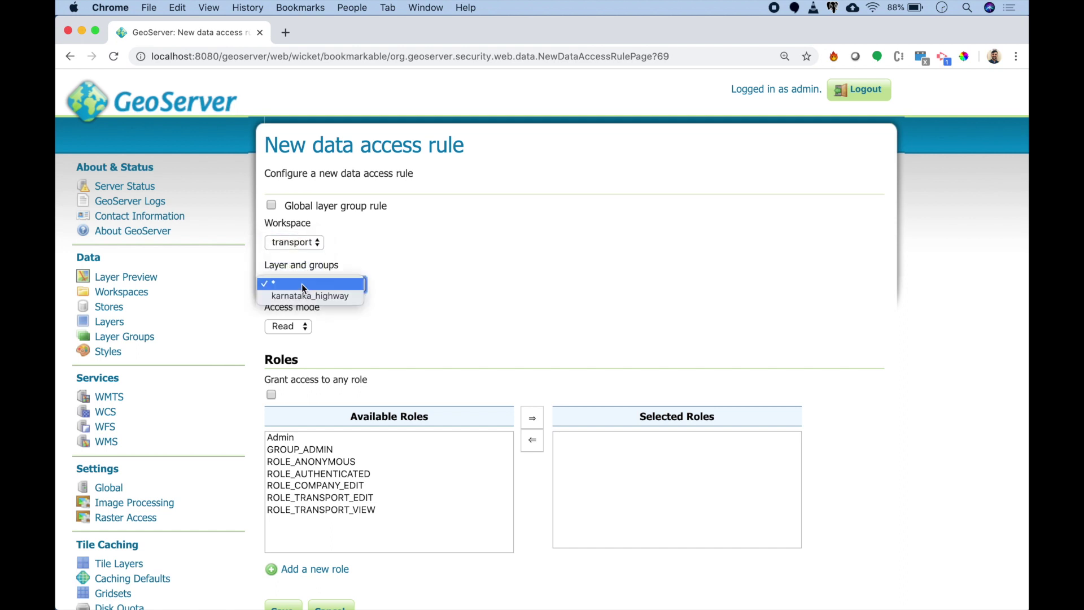
{"action": "left_click", "coordinate": [305, 284]}
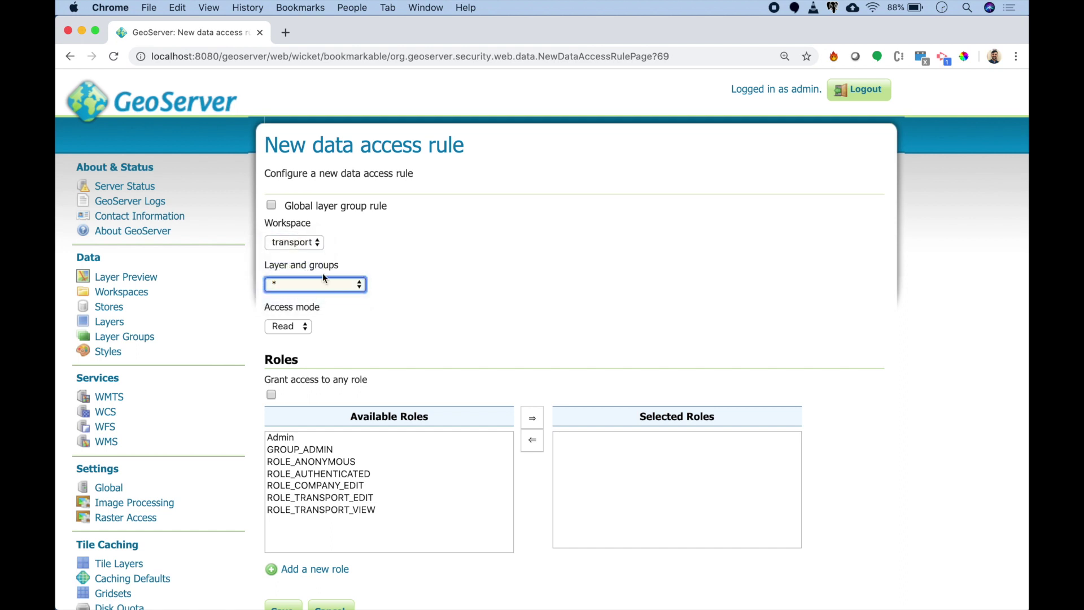
{"action": "left_click", "coordinate": [305, 326]}
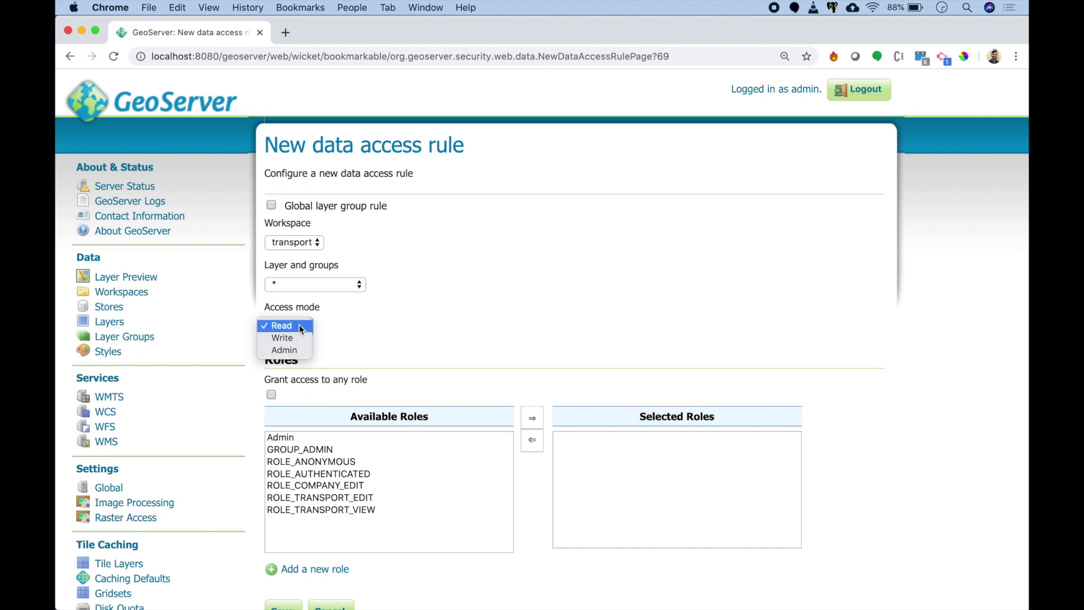
{"action": "left_click", "coordinate": [298, 325]}
{"action": "scroll", "coordinate": [384, 367], "scroll_direction": "down", "scroll_amount": 3}
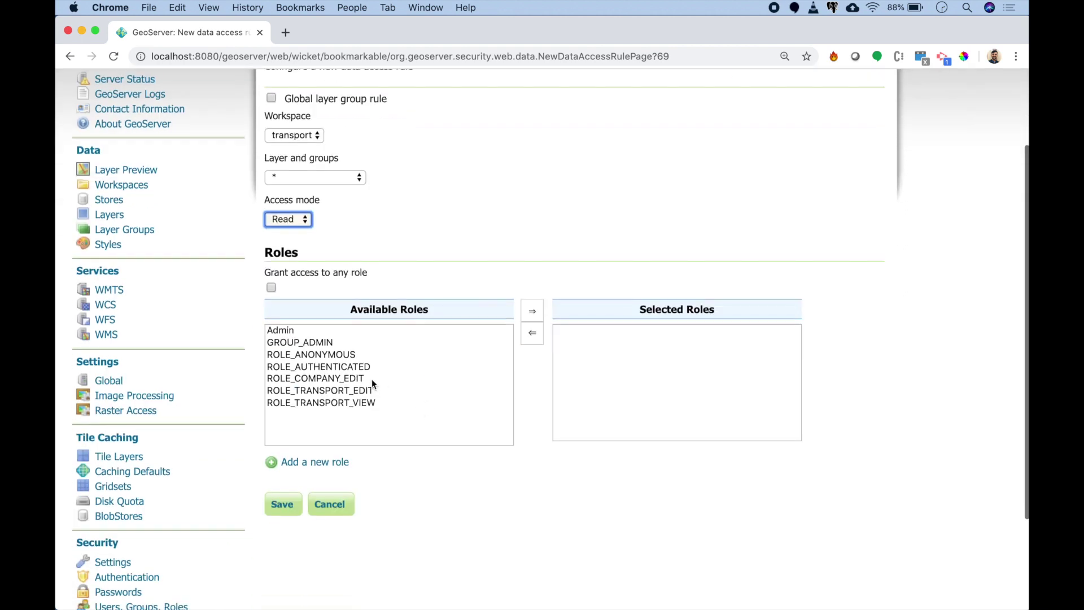
{"action": "left_click", "coordinate": [532, 311]}
{"action": "left_click", "coordinate": [292, 502]}
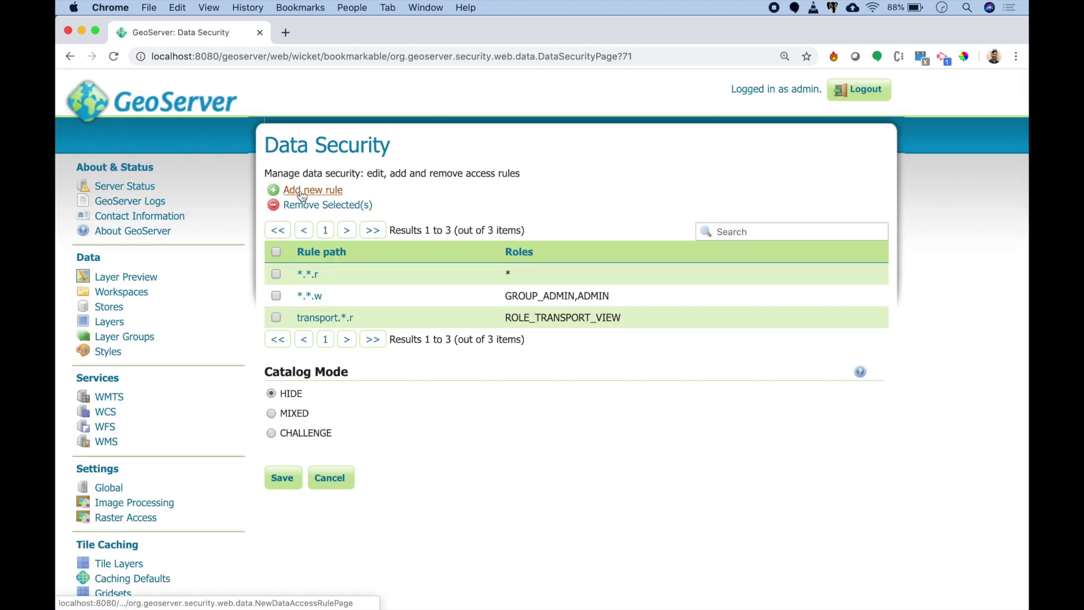
Step: Add ROLE_TRANSPORT_EDIT to the transport.*.r rule and save it
{"action": "left_click", "coordinate": [328, 317]}
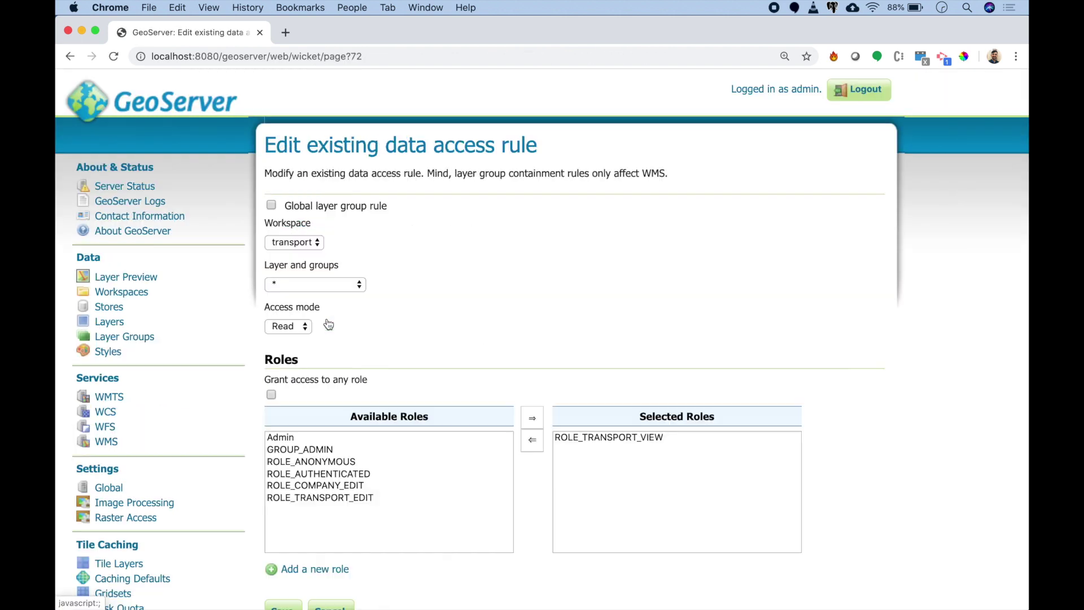
{"action": "left_click", "coordinate": [346, 499]}
{"action": "left_click", "coordinate": [532, 417]}
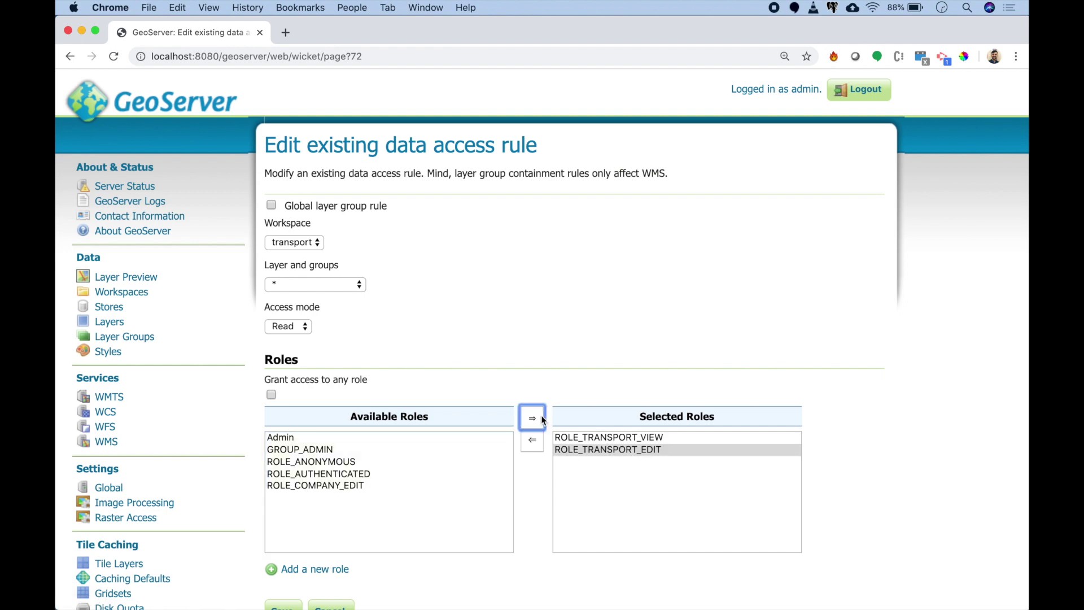
{"action": "scroll", "coordinate": [542, 418], "scroll_direction": "down", "scroll_amount": 5}
{"action": "left_click", "coordinate": [276, 431]}
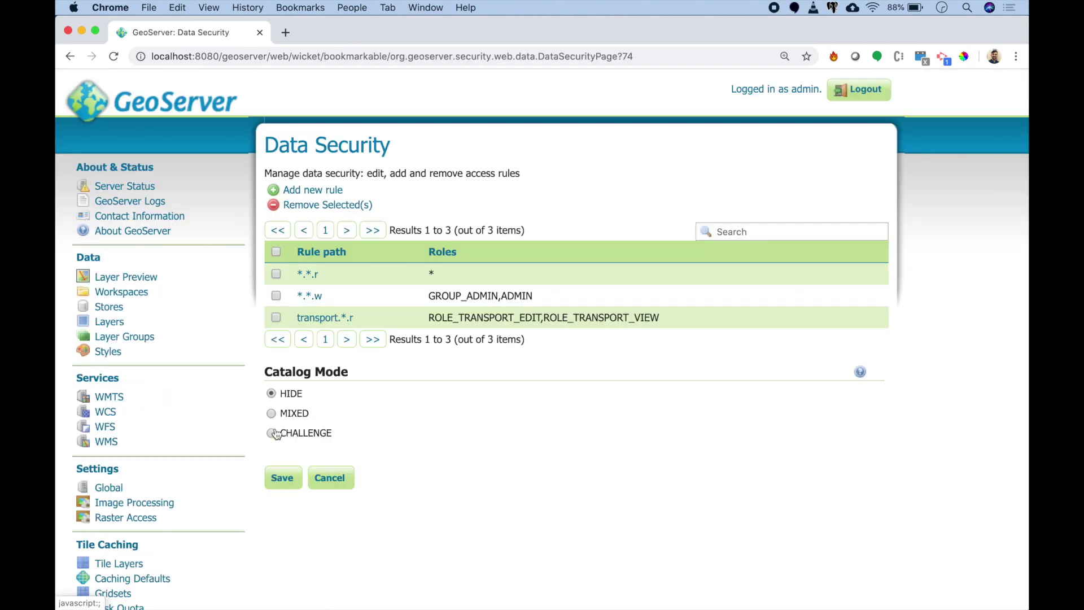
Step: Add an Admin rule on the company workspace granted to ROLE_COMPANY_EDIT
{"action": "left_click", "coordinate": [329, 192]}
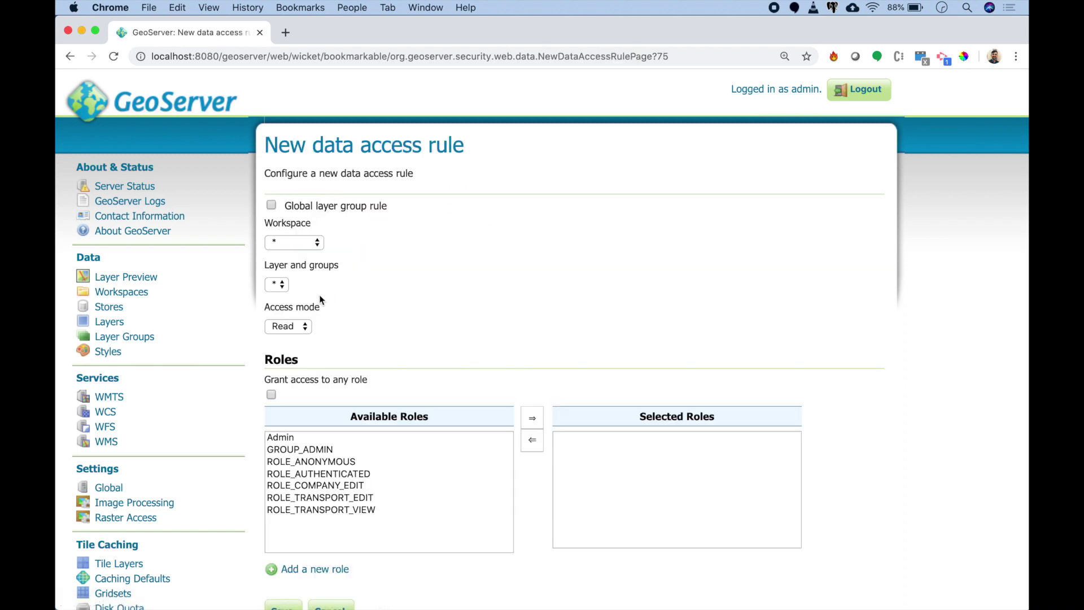
{"action": "left_click", "coordinate": [301, 245]}
{"action": "left_click", "coordinate": [303, 255]}
{"action": "left_click", "coordinate": [291, 325]}
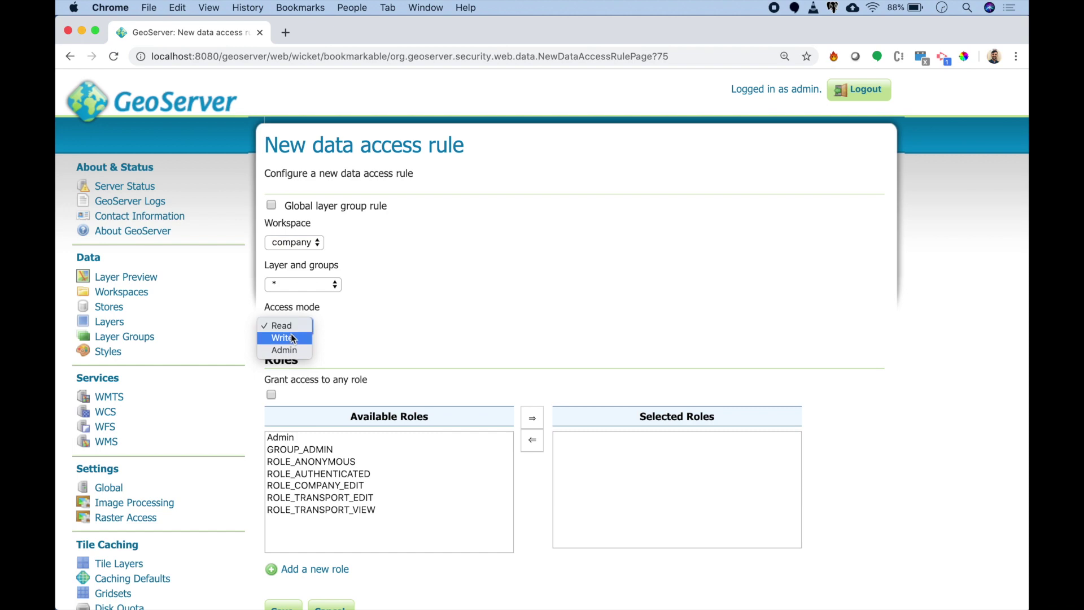
{"action": "left_click", "coordinate": [290, 350]}
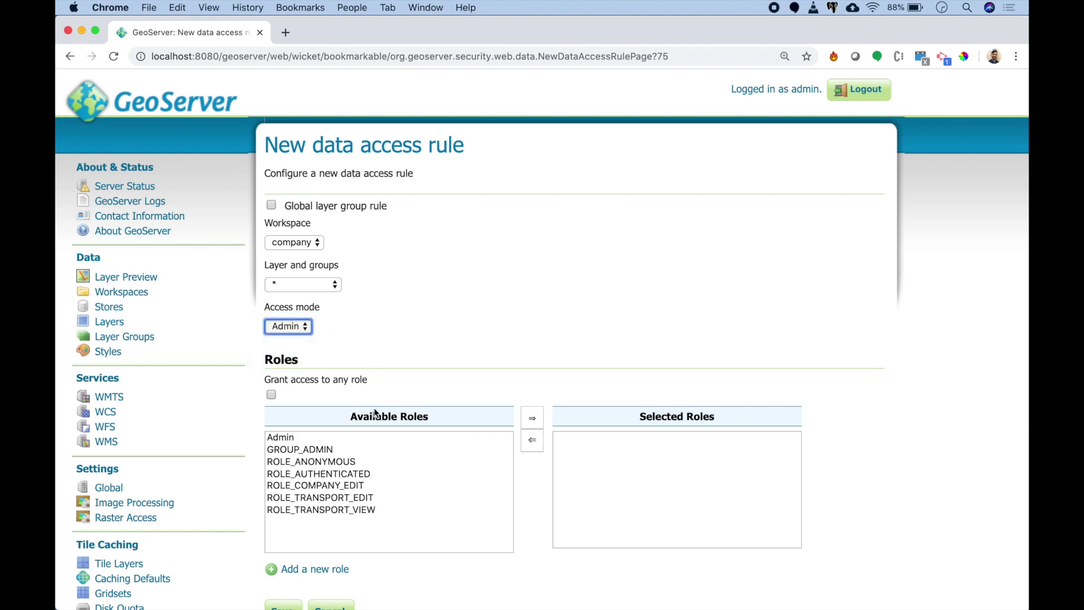
{"action": "left_click", "coordinate": [354, 484]}
{"action": "left_click", "coordinate": [532, 418]}
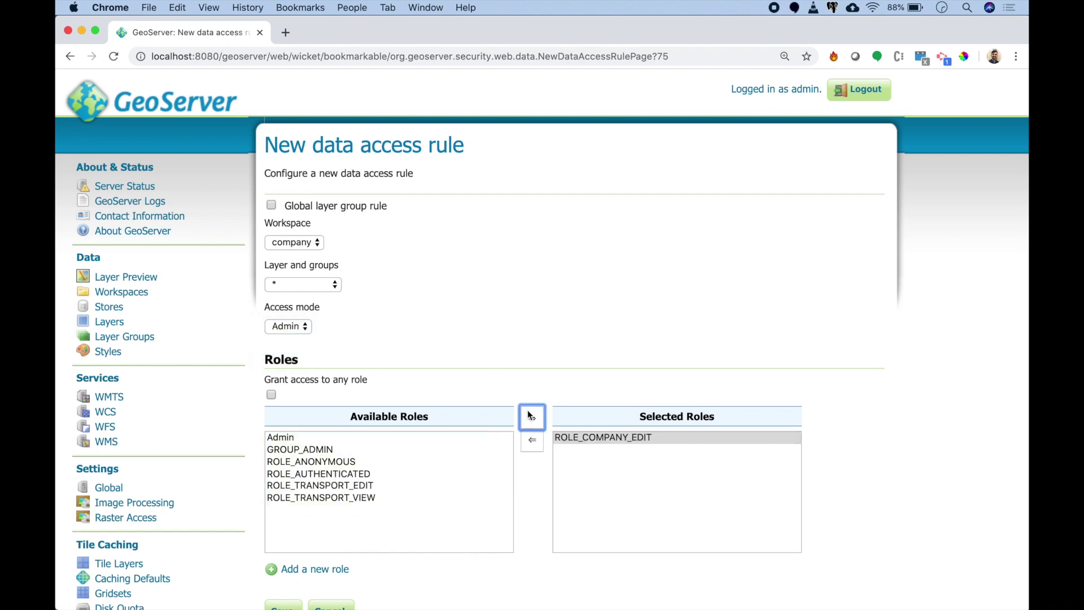
{"action": "scroll", "coordinate": [395, 452], "scroll_direction": "down", "scroll_amount": 3}
{"action": "left_click", "coordinate": [282, 465]}
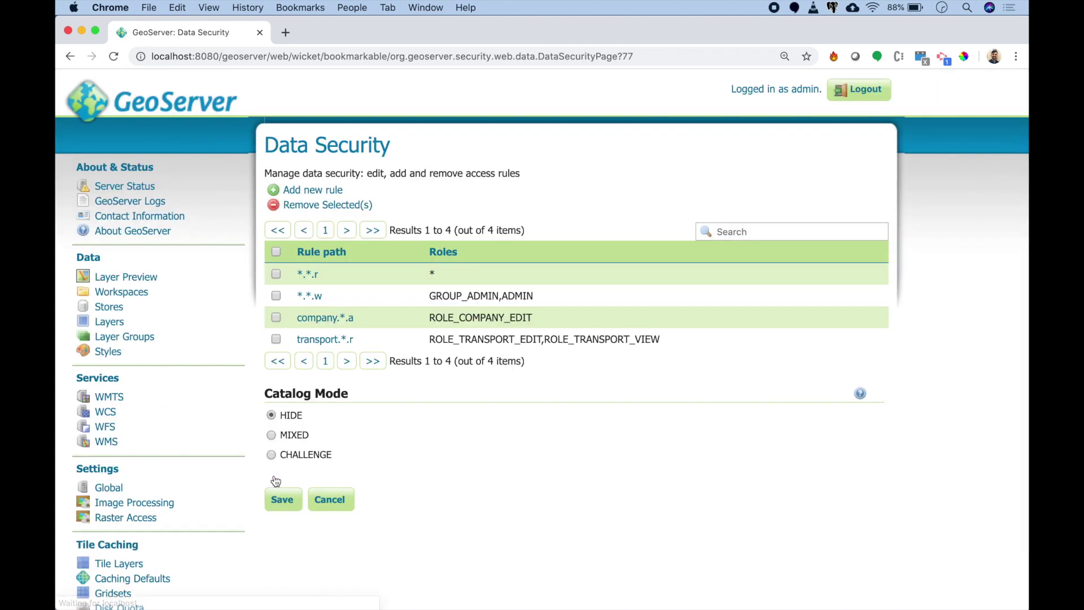
Step: Add a Write rule on the transport workspace granted to ROLE_TRANSPORT_EDIT
{"action": "left_click", "coordinate": [312, 192]}
{"action": "left_click", "coordinate": [299, 242]}
{"action": "left_click", "coordinate": [293, 265]}
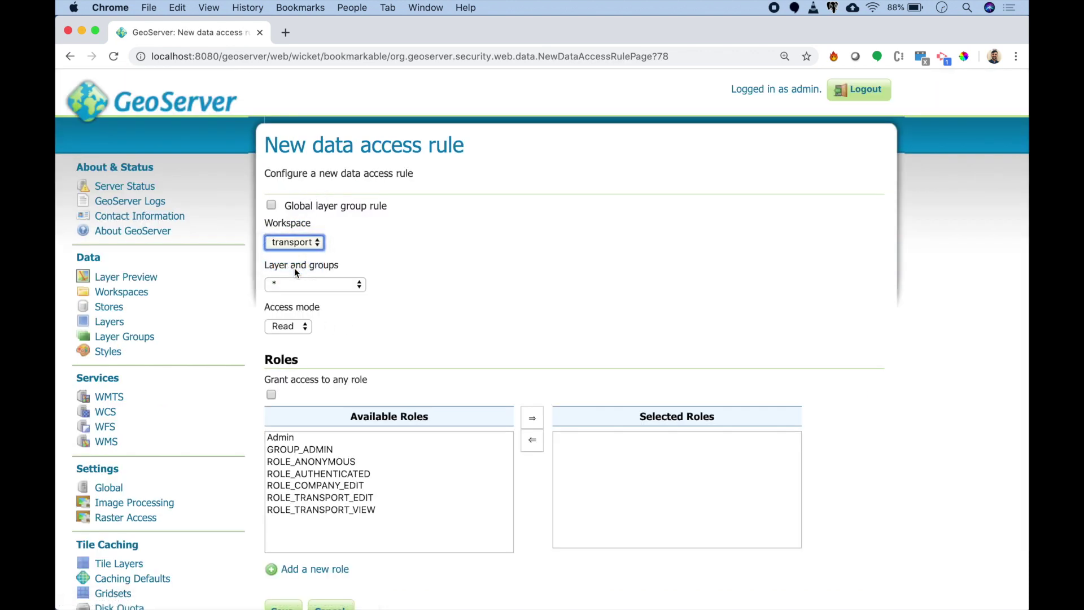
{"action": "left_click", "coordinate": [286, 325]}
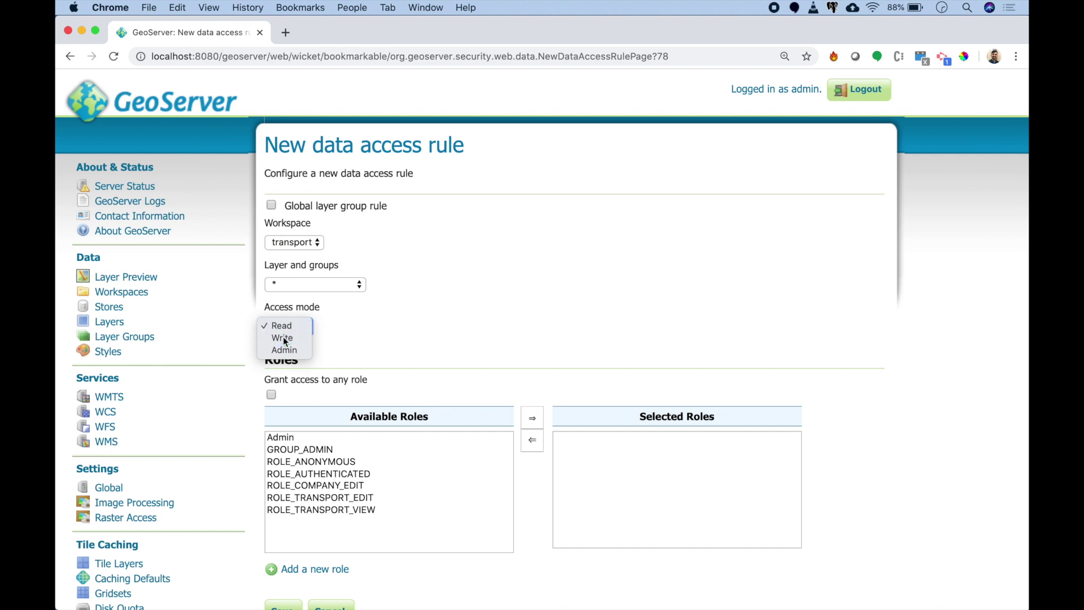
{"action": "scroll", "coordinate": [320, 338], "scroll_direction": "down", "scroll_amount": 3}
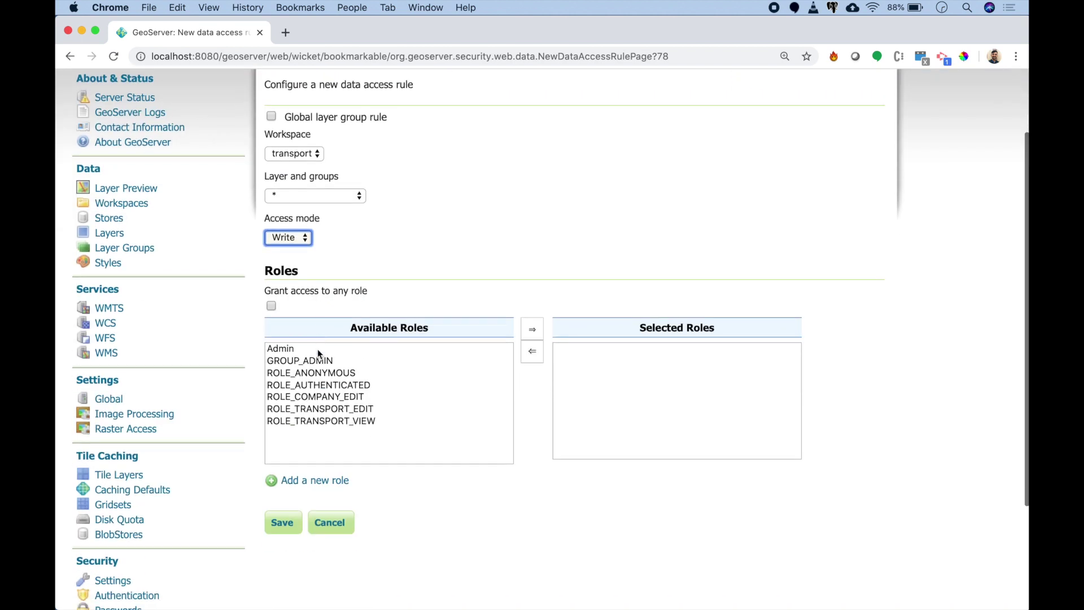
{"action": "left_click", "coordinate": [337, 409]}
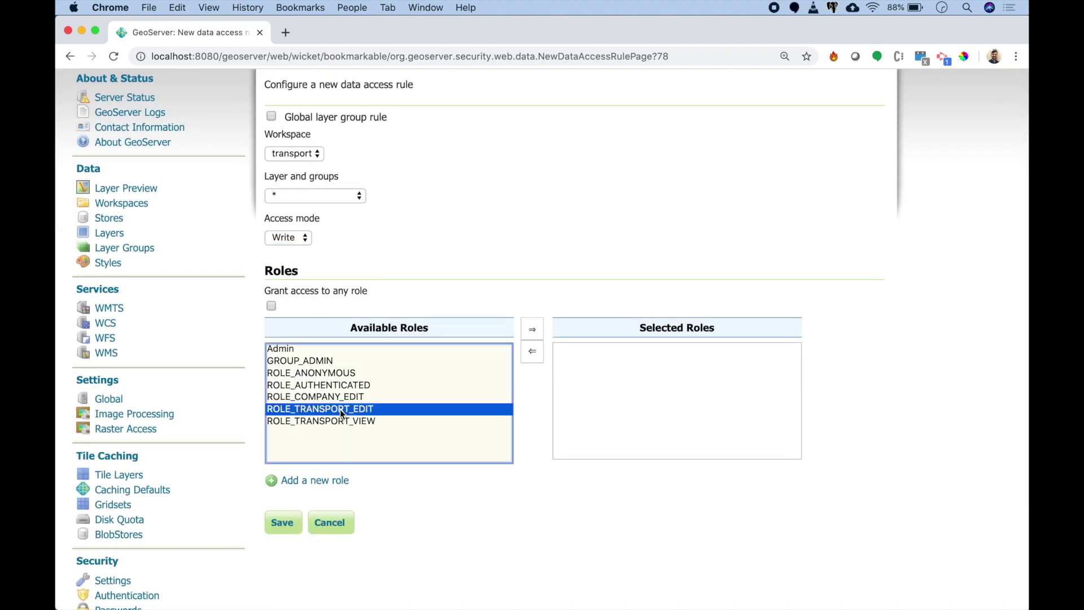
{"action": "left_click", "coordinate": [532, 329]}
{"action": "left_click", "coordinate": [284, 522]}
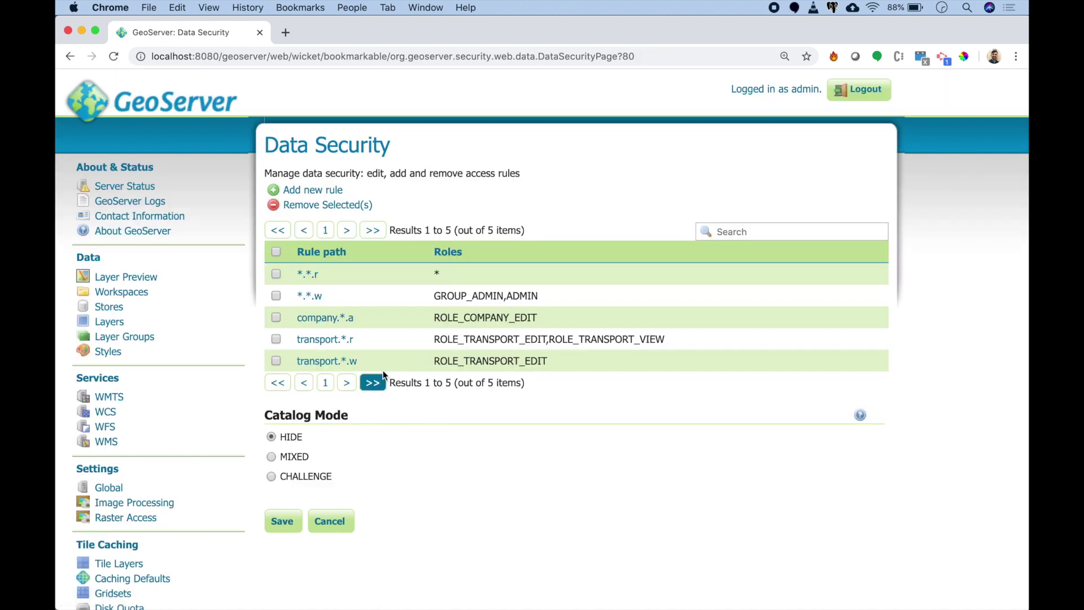
Step: Inspect the company.*.a, transport.*.r and transport.*.w rules unchanged, then open the Services rules page
{"action": "left_click", "coordinate": [350, 319]}
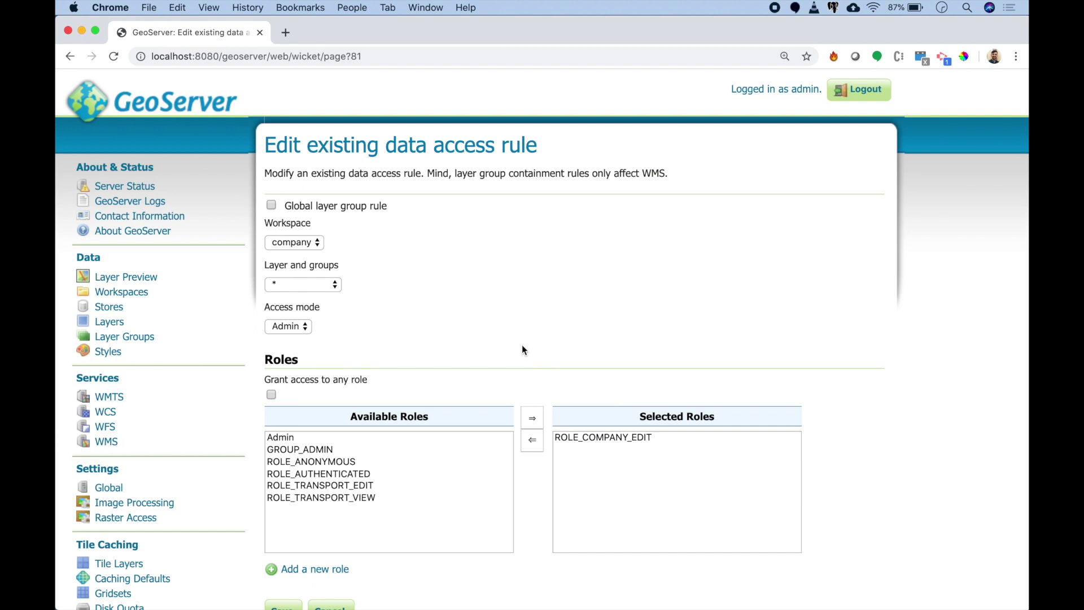
{"action": "left_click", "coordinate": [70, 56]}
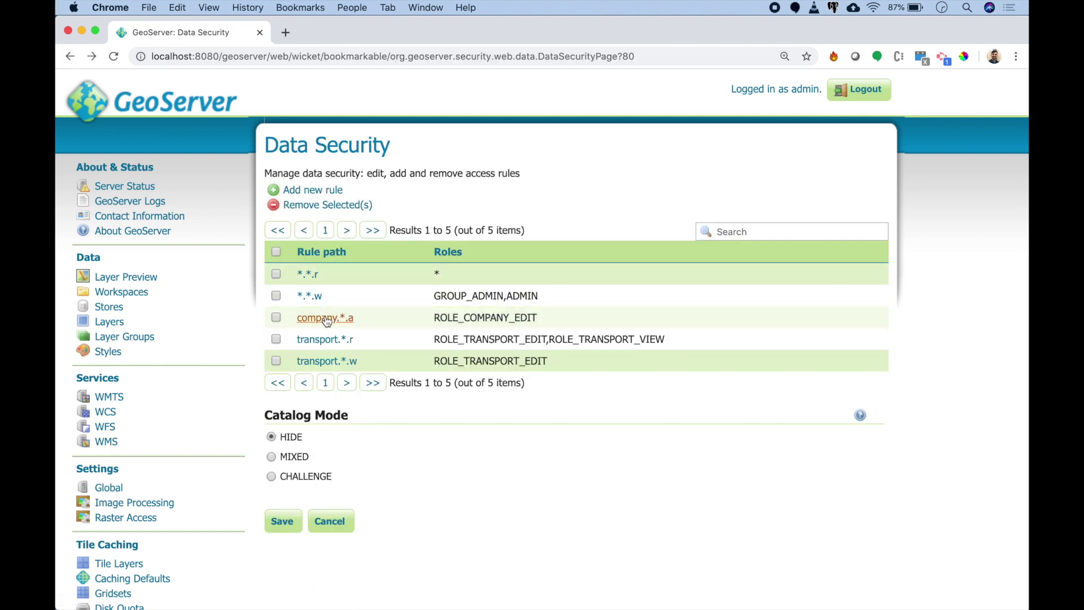
{"action": "left_click", "coordinate": [316, 340]}
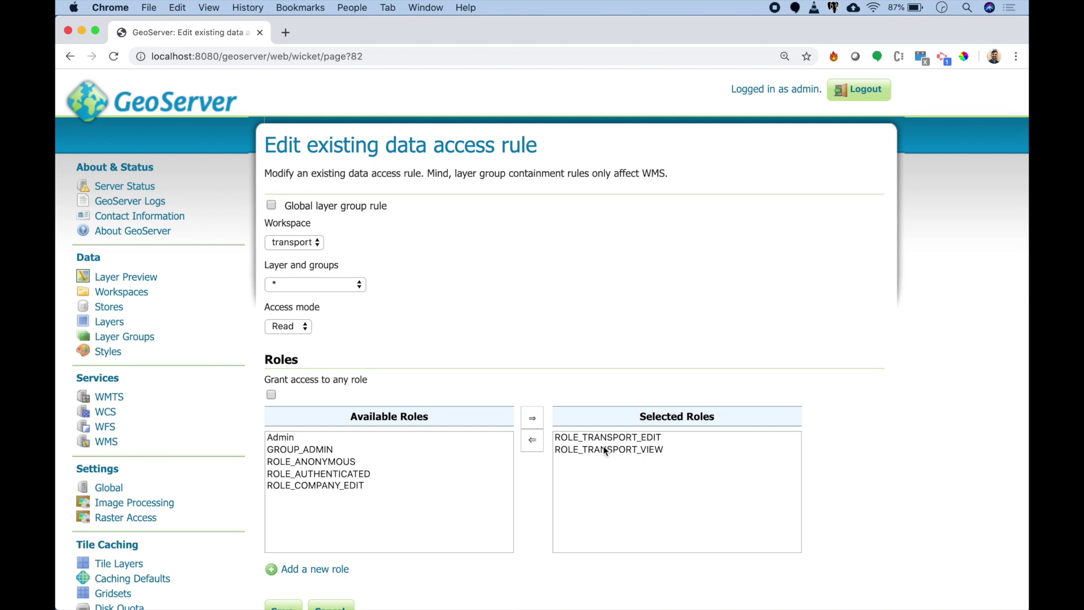
{"action": "scroll", "coordinate": [408, 306], "scroll_direction": "left", "scroll_amount": 5}
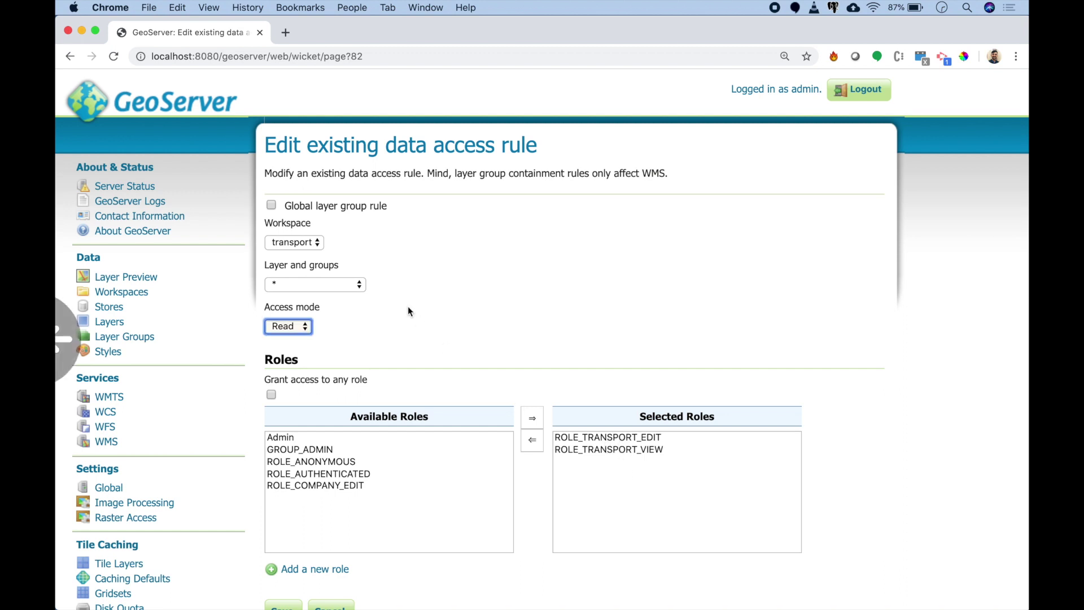
{"action": "left_click", "coordinate": [349, 362]}
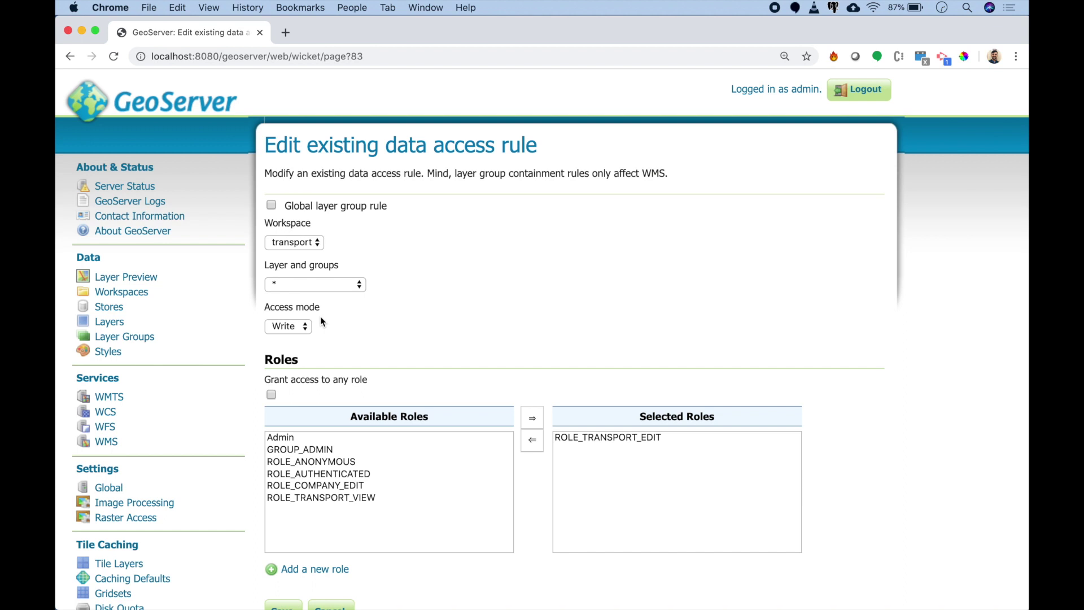
{"action": "scroll", "coordinate": [320, 316], "scroll_direction": "left", "scroll_amount": 5}
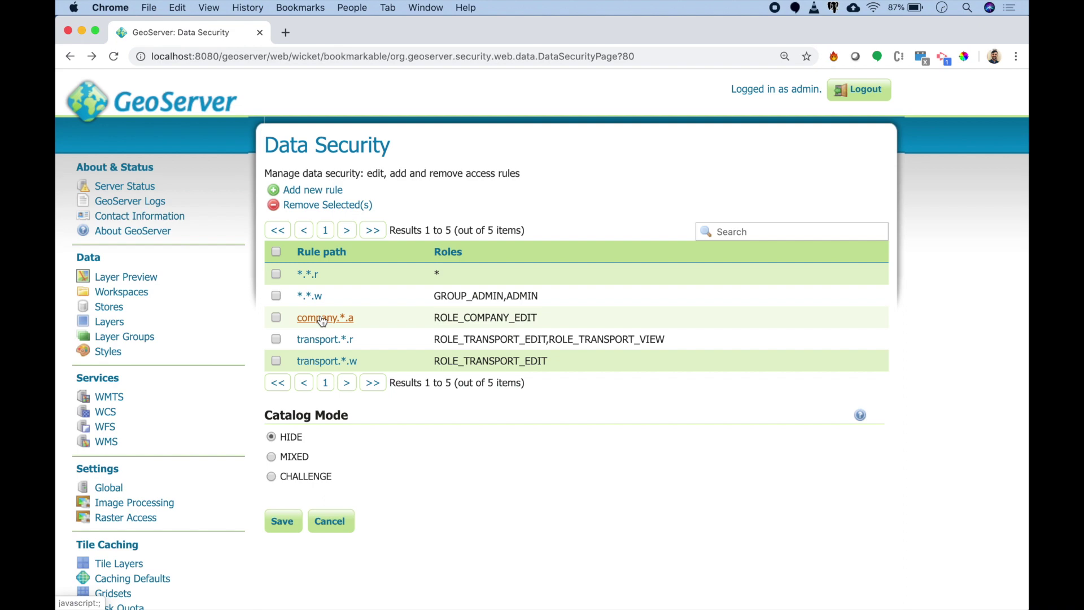
{"action": "scroll", "coordinate": [176, 395], "scroll_direction": "down", "scroll_amount": 3}
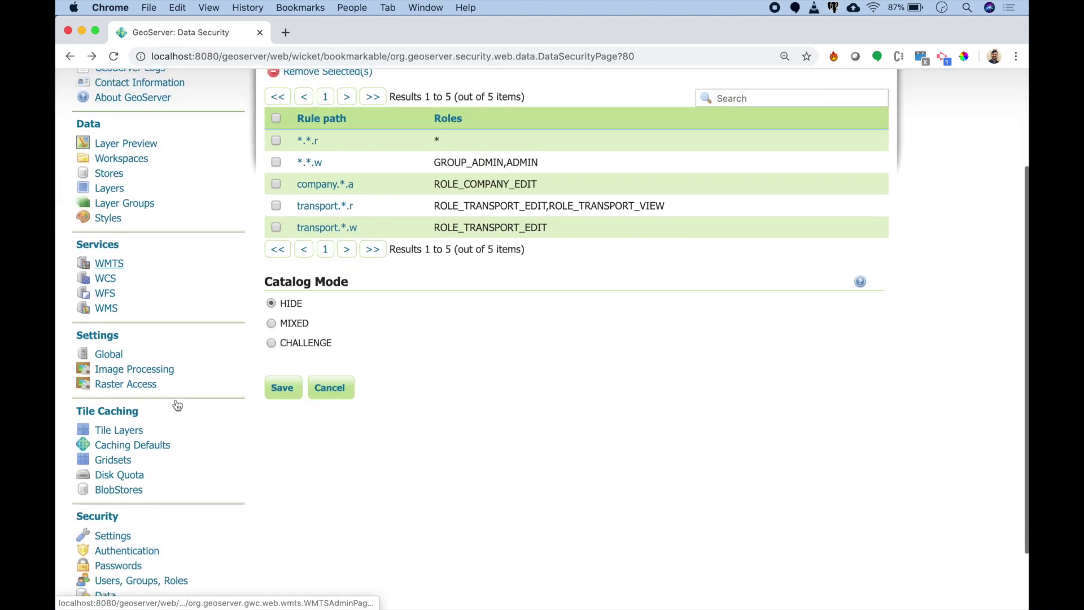
{"action": "scroll", "coordinate": [152, 460], "scroll_direction": "down", "scroll_amount": 3}
{"action": "left_click", "coordinate": [106, 536]}
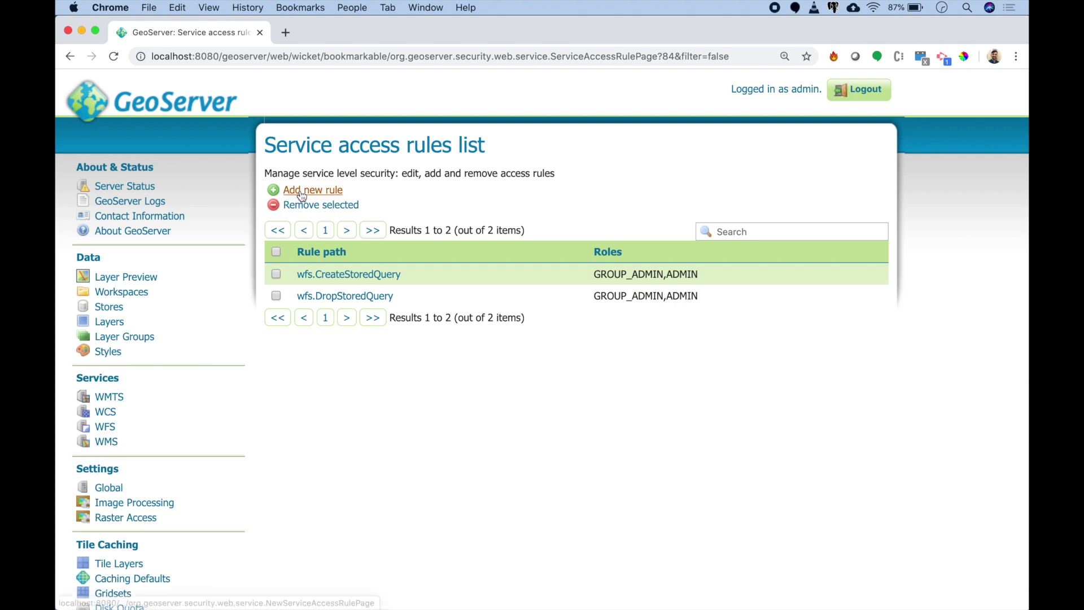
Step: Define a new service rule for wfs, method *, granted to ROLE_COMPANY_EDIT and ROLE_TRANSPORT_EDIT
{"action": "left_click", "coordinate": [300, 191]}
{"action": "left_click", "coordinate": [291, 224]}
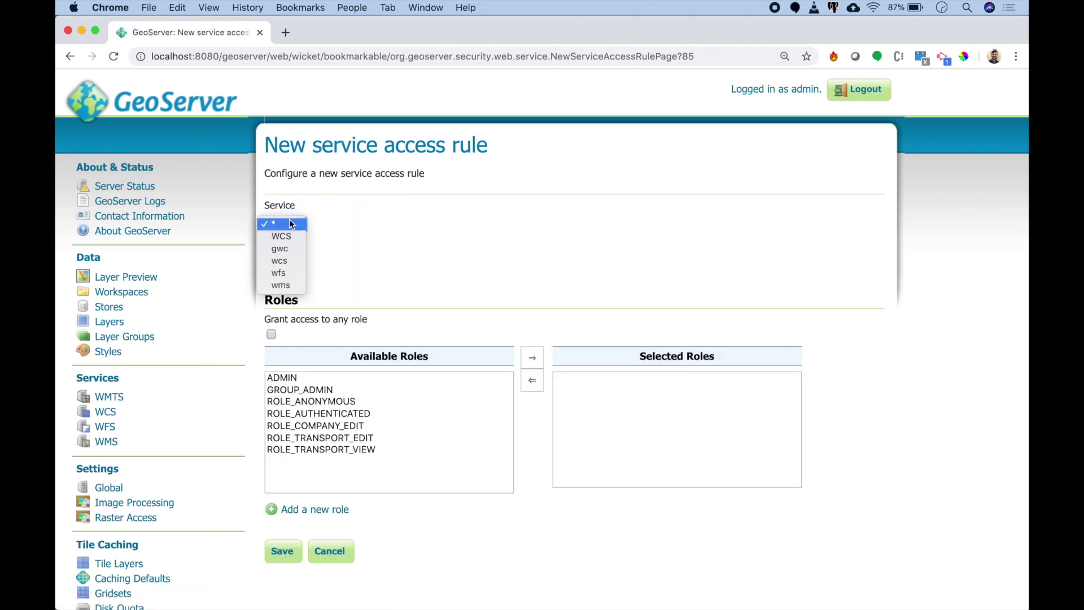
{"action": "left_click", "coordinate": [285, 273]}
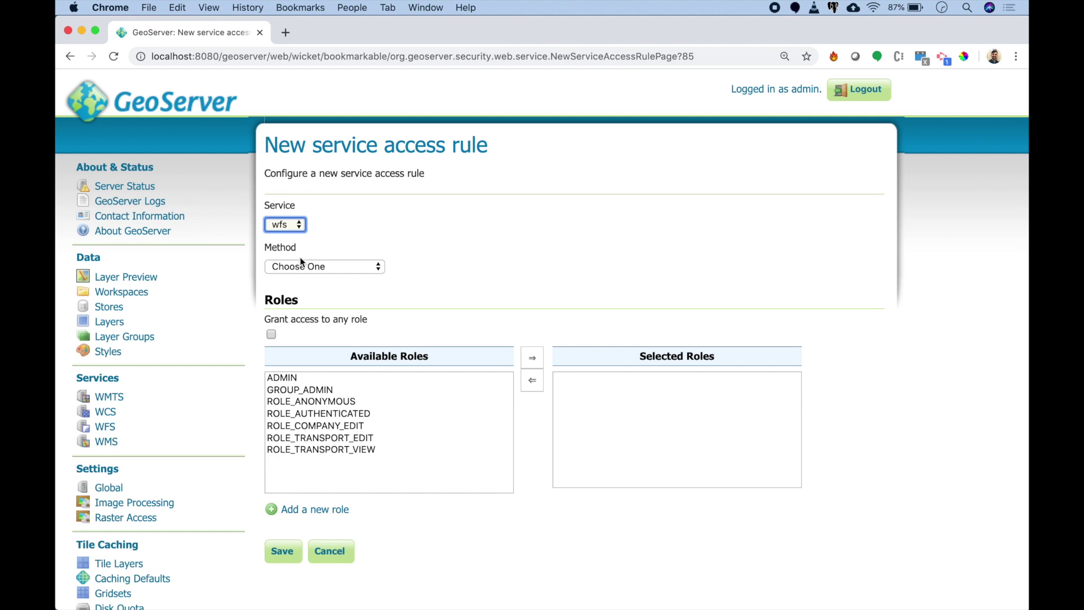
{"action": "left_click", "coordinate": [300, 262]}
{"action": "left_click", "coordinate": [298, 278]}
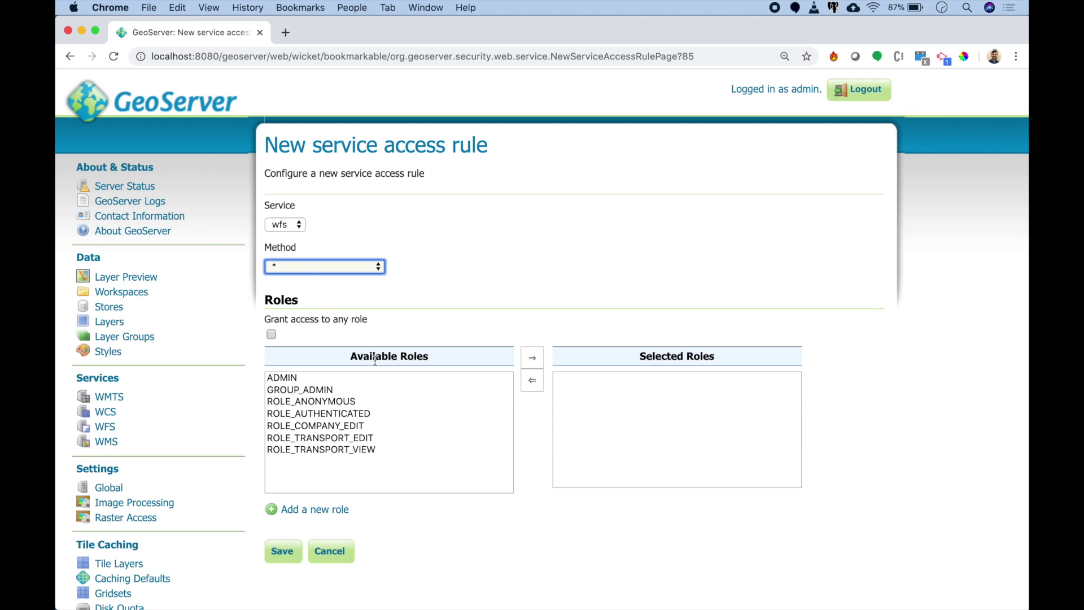
{"action": "left_click", "coordinate": [350, 426]}
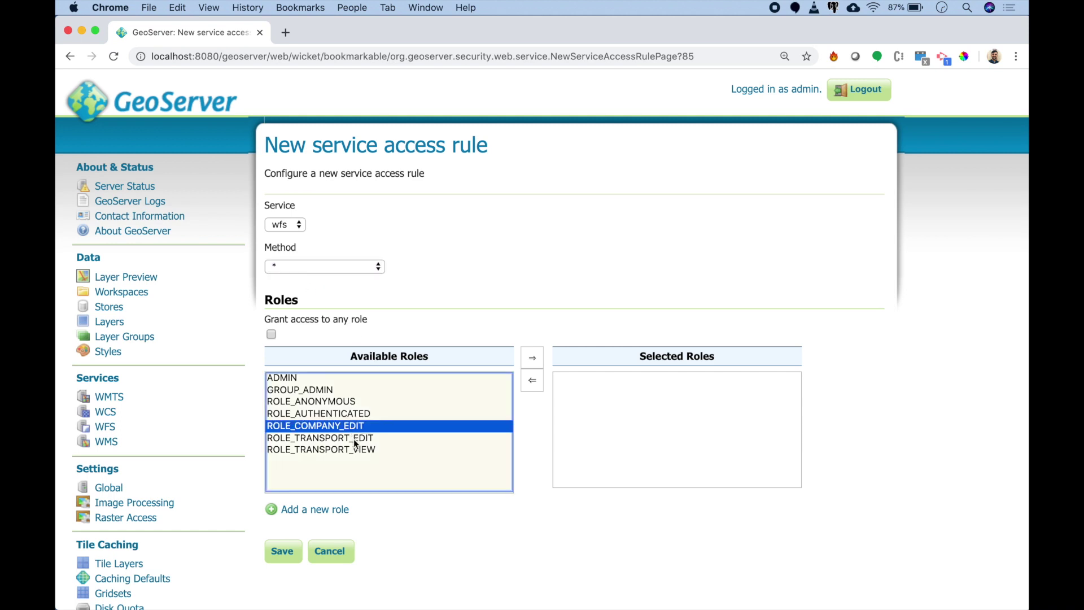
{"action": "left_click", "coordinate": [353, 439], "text": "shift"}
{"action": "left_click", "coordinate": [524, 352]}
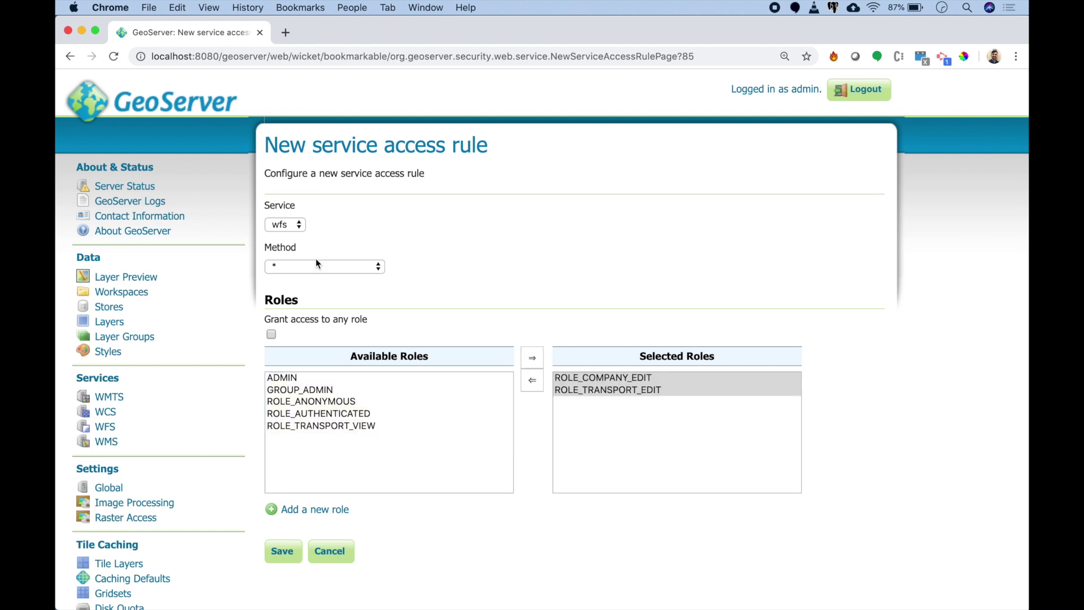
Step: Recheck the wfs service and * method selections, then save the rule
{"action": "left_click", "coordinate": [339, 266]}
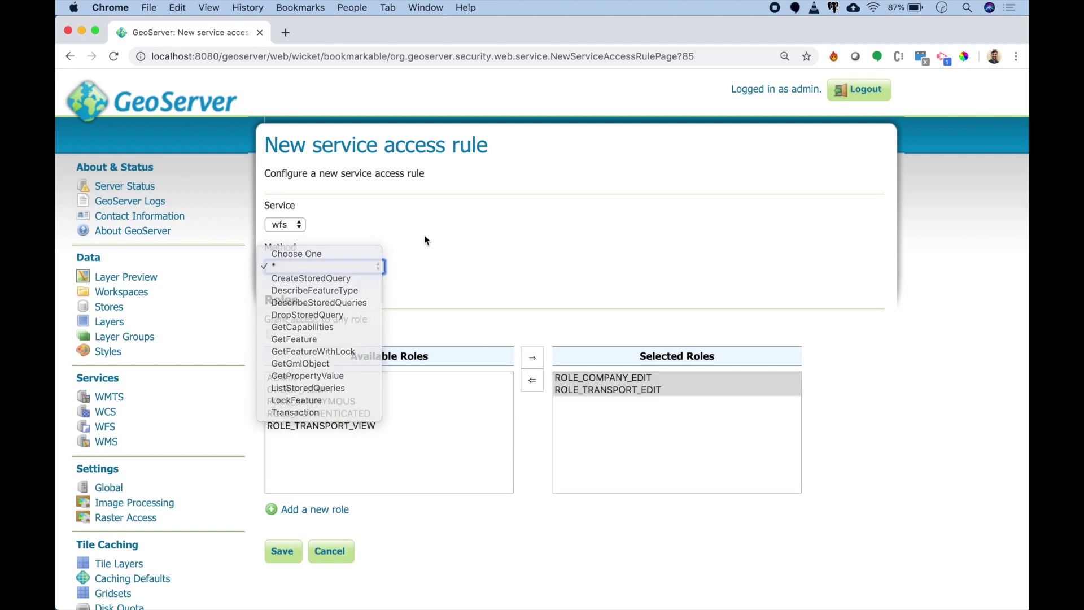
{"action": "left_click", "coordinate": [320, 229]}
{"action": "left_click", "coordinate": [299, 225]}
{"action": "left_click", "coordinate": [299, 223]}
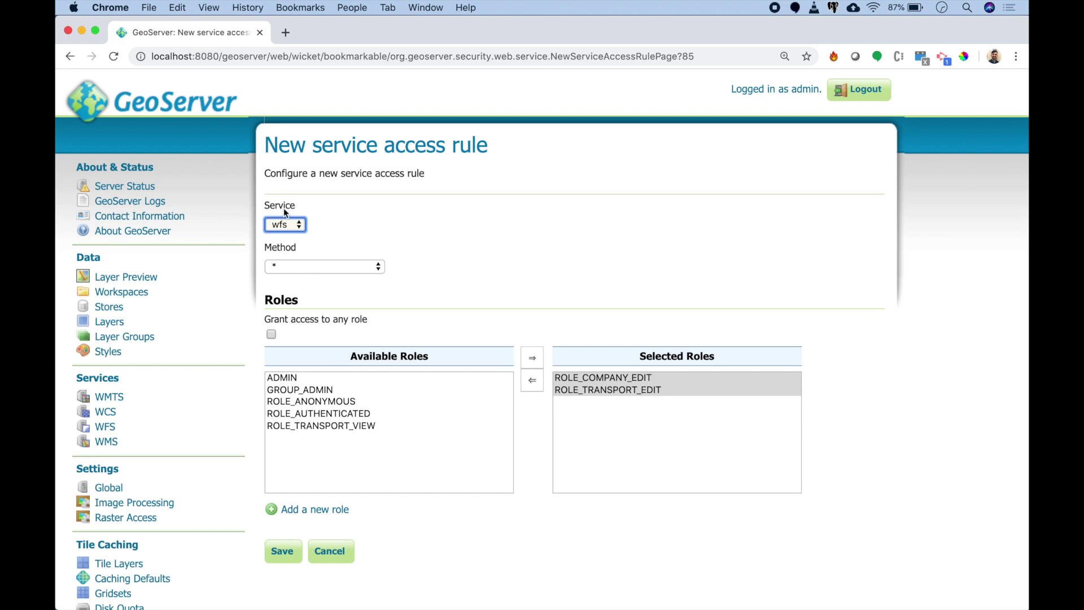
{"action": "left_click", "coordinate": [288, 224]}
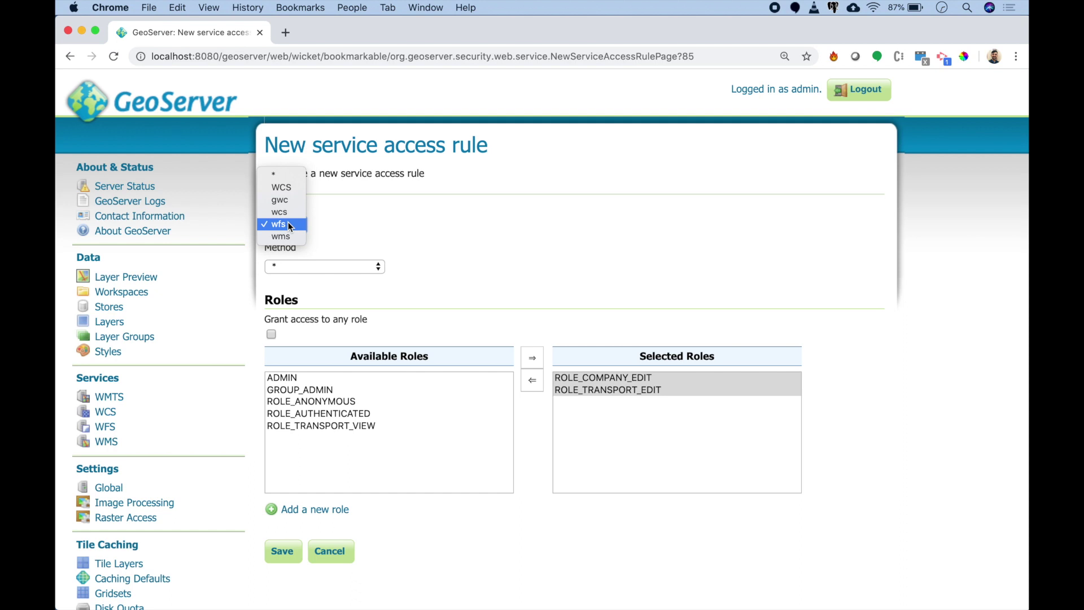
{"action": "left_click", "coordinate": [287, 224]}
{"action": "left_click", "coordinate": [351, 267]}
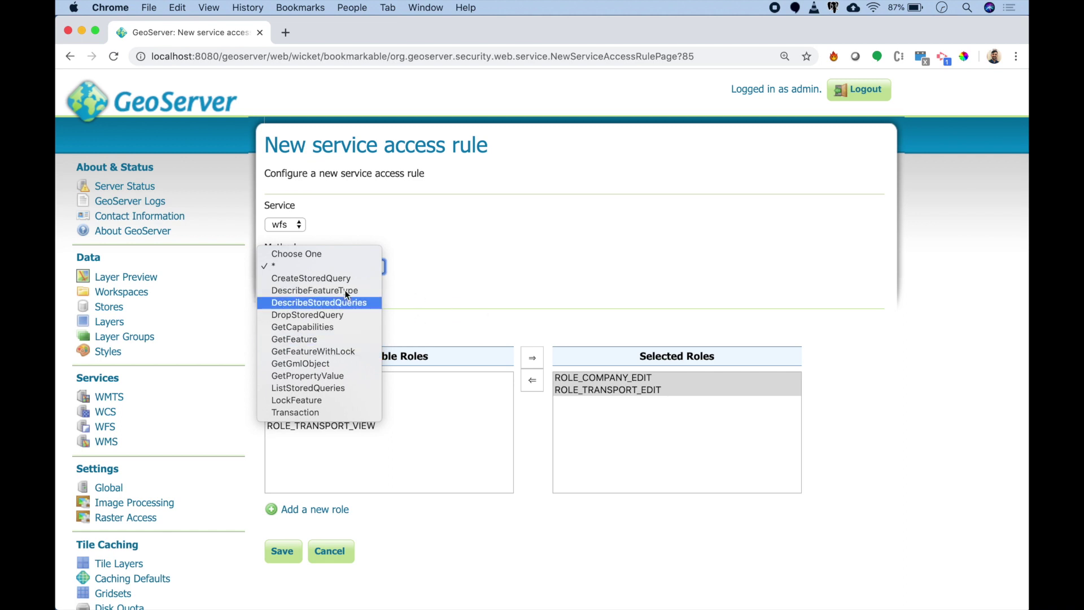
{"action": "left_click", "coordinate": [436, 304]}
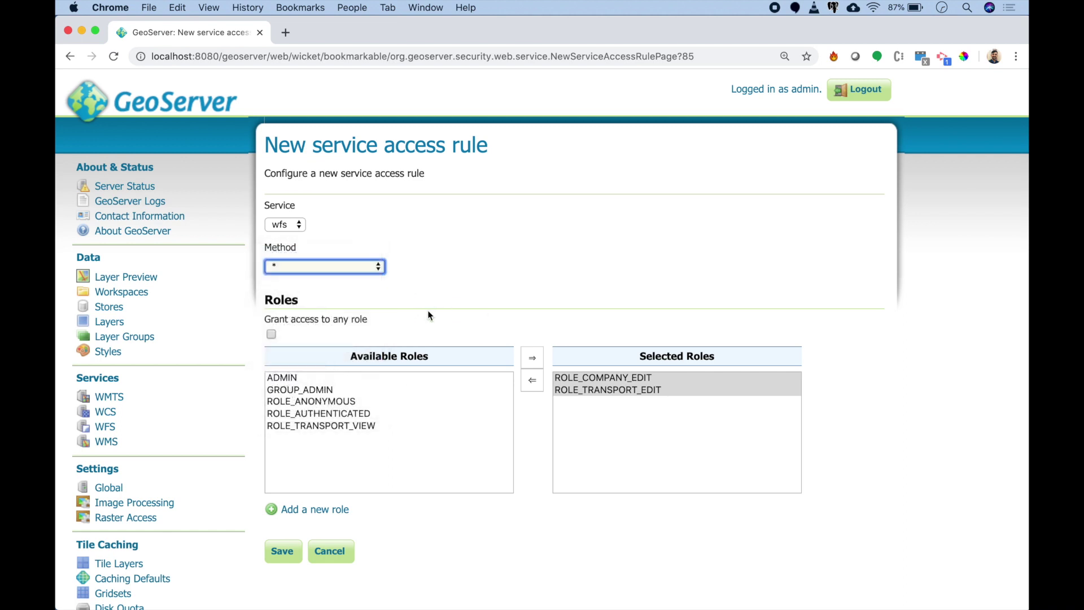
{"action": "left_click", "coordinate": [292, 556]}
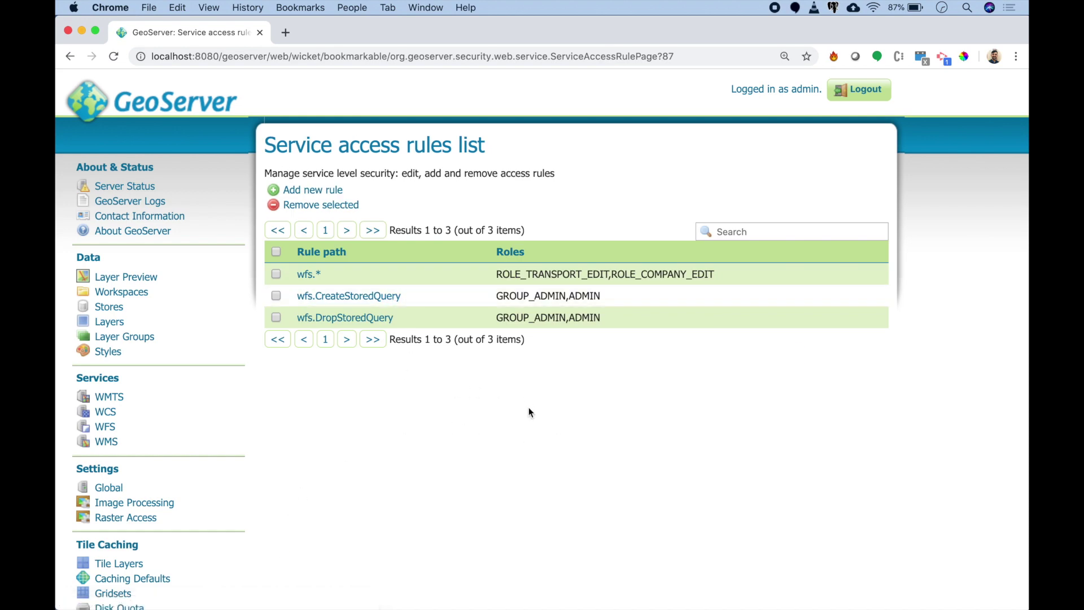
Step: Look over Data security and the default service's Users list, then log out as admin
{"action": "scroll", "coordinate": [224, 420], "scroll_direction": "down", "scroll_amount": 5}
{"action": "scroll", "coordinate": [379, 317], "scroll_direction": "up", "scroll_amount": 4}
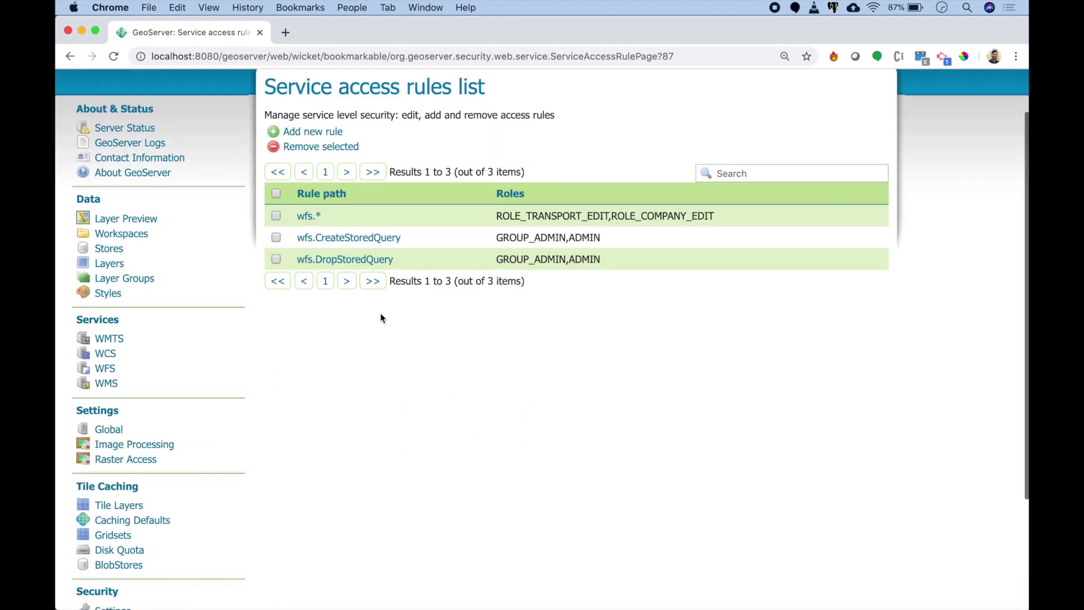
{"action": "scroll", "coordinate": [381, 318], "scroll_direction": "up", "scroll_amount": 2}
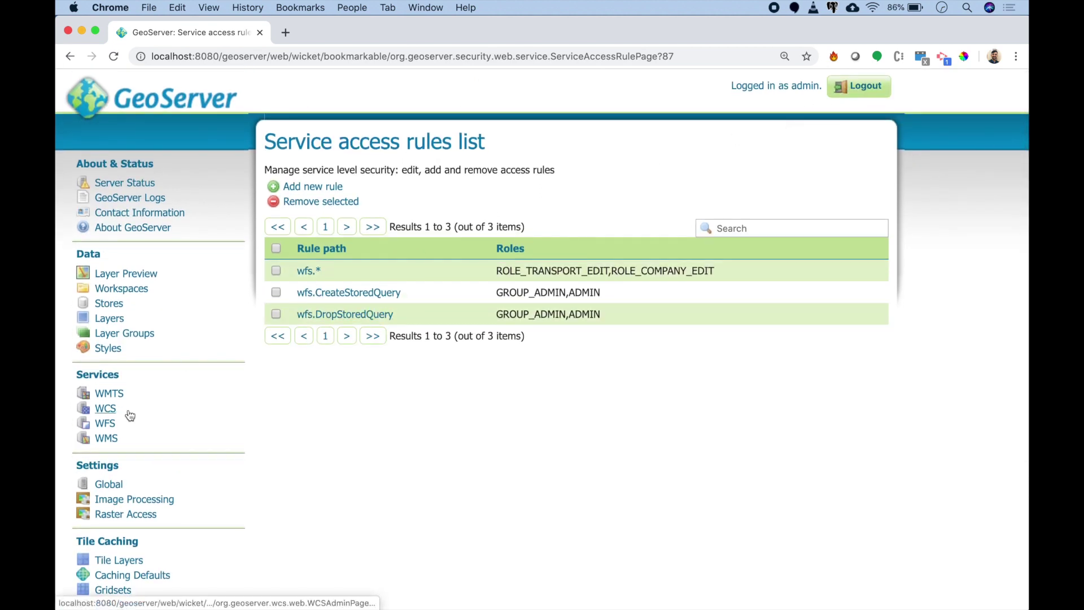
{"action": "scroll", "coordinate": [124, 415], "scroll_direction": "down", "scroll_amount": 5}
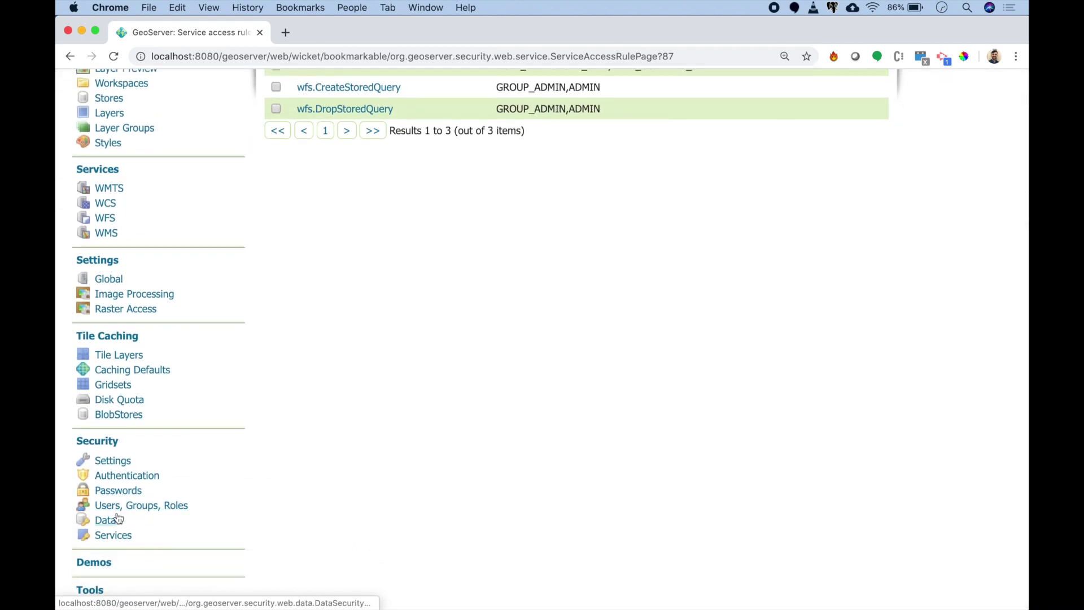
{"action": "left_click", "coordinate": [116, 520]}
{"action": "scroll", "coordinate": [124, 512], "scroll_direction": "down", "scroll_amount": 5}
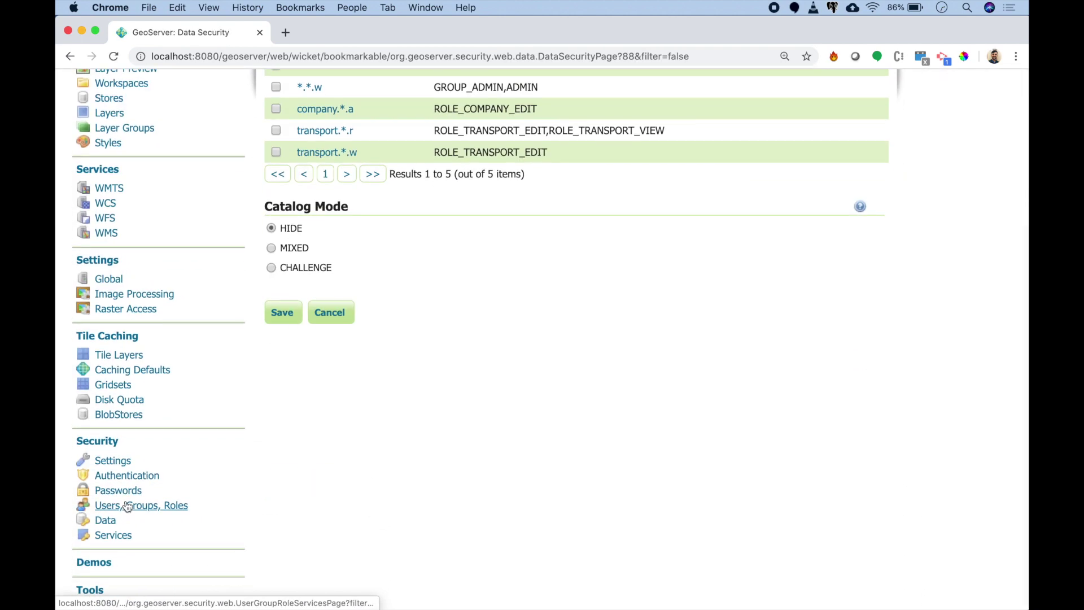
{"action": "left_click", "coordinate": [124, 501]}
{"action": "left_click", "coordinate": [308, 362]}
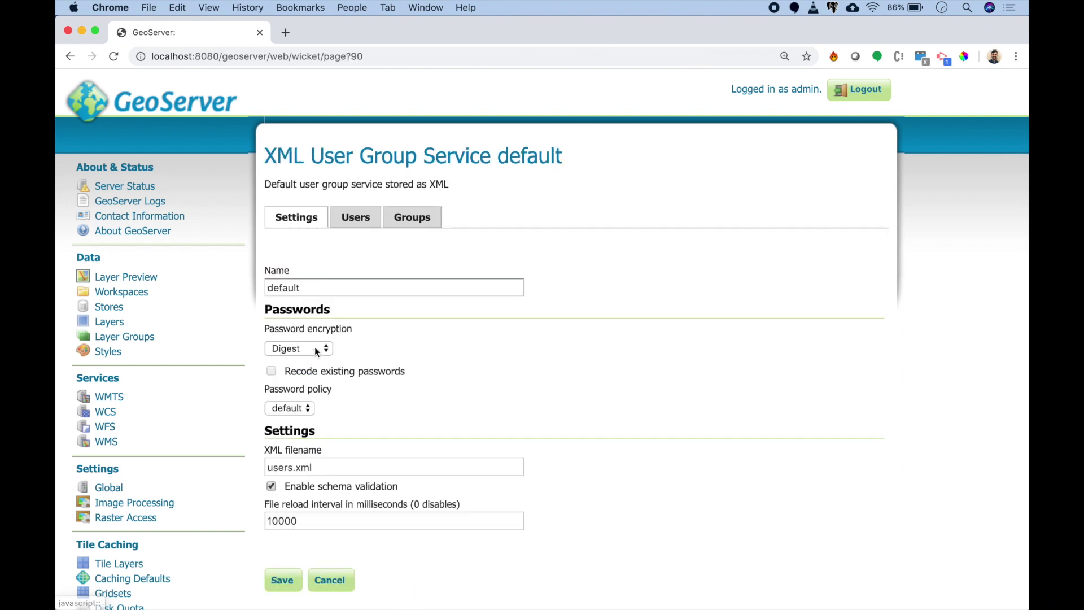
{"action": "left_click", "coordinate": [358, 223]}
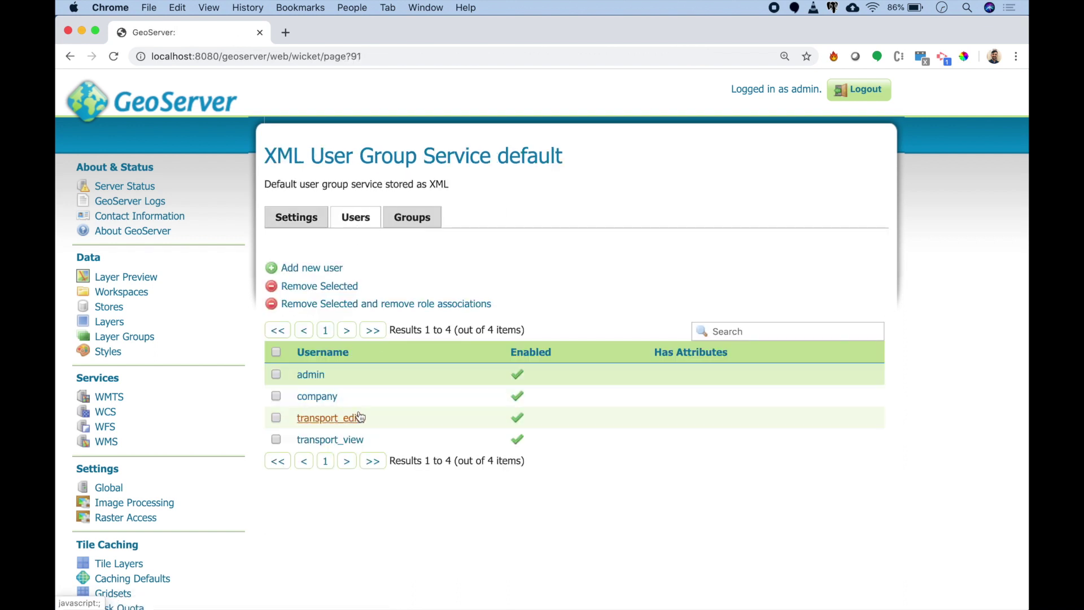
{"action": "left_click", "coordinate": [862, 94]}
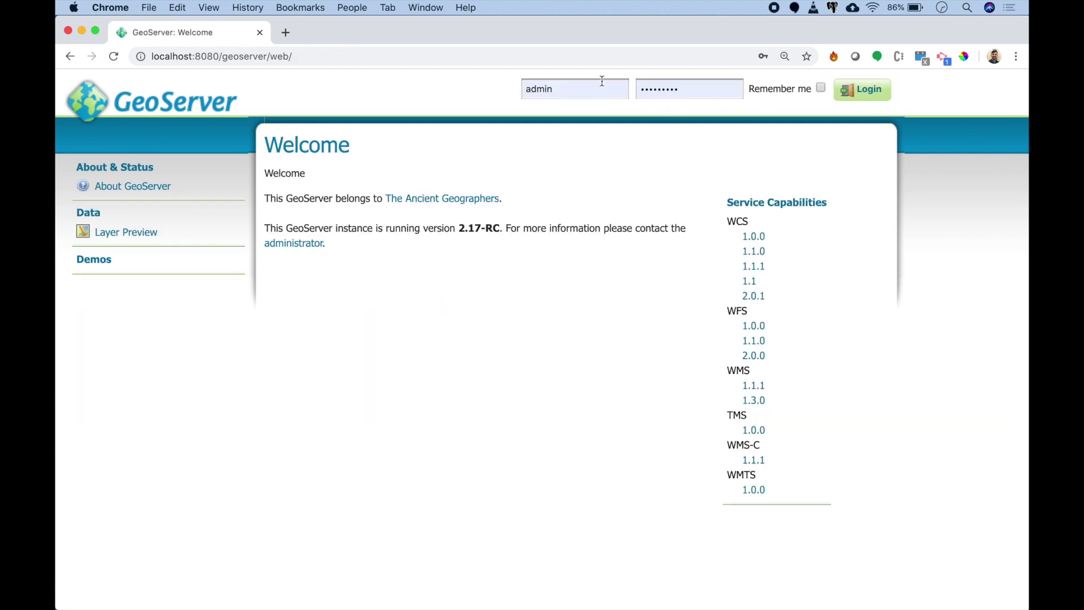
Step: Log in to GeoServer as the company user
{"action": "double_click", "coordinate": [602, 82]}
{"action": "type", "text": "company"}
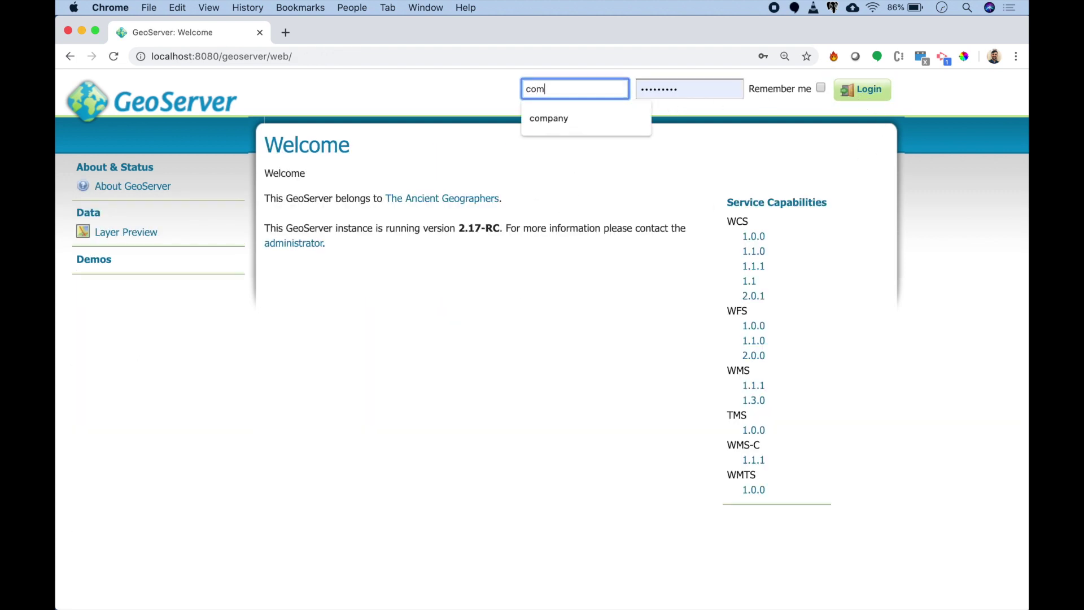
{"action": "left_click", "coordinate": [565, 94]}
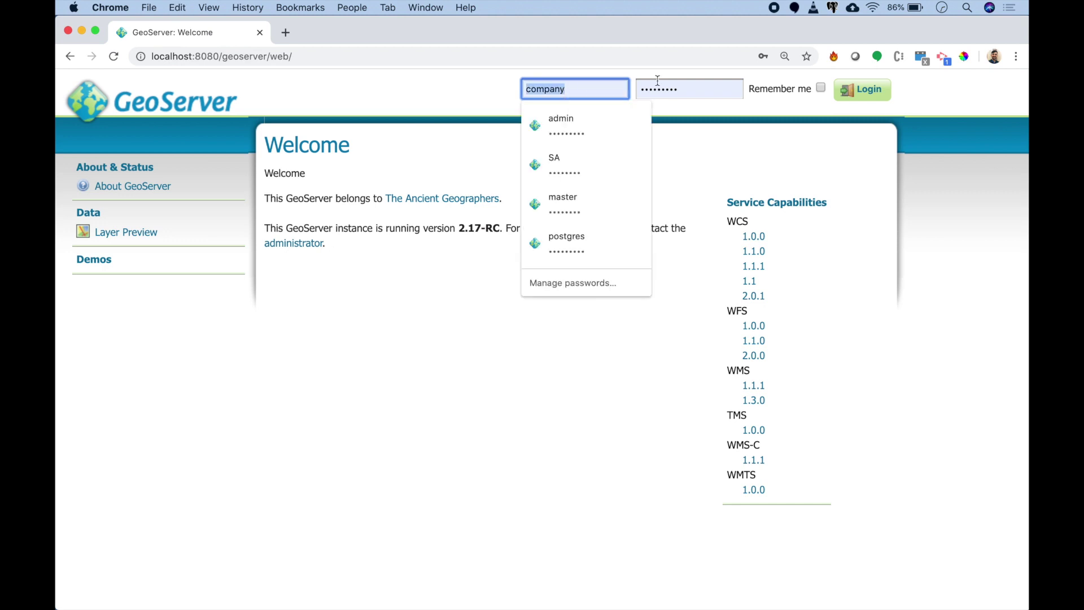
{"action": "key", "text": "Tab"}
{"action": "type", "text": "company"}
{"action": "left_click", "coordinate": [861, 95]}
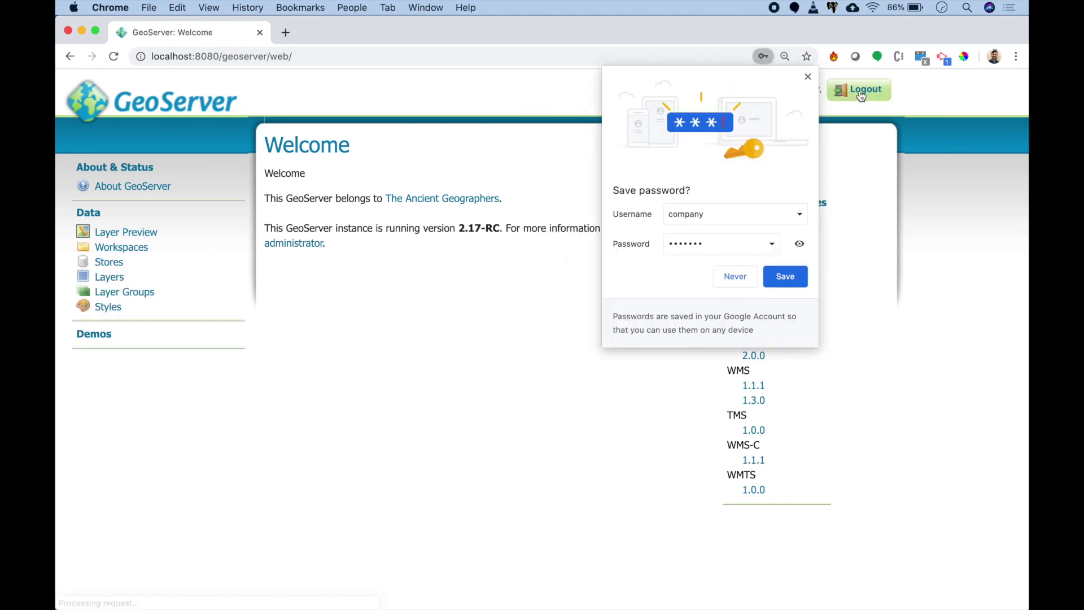
{"action": "left_click", "coordinate": [807, 77]}
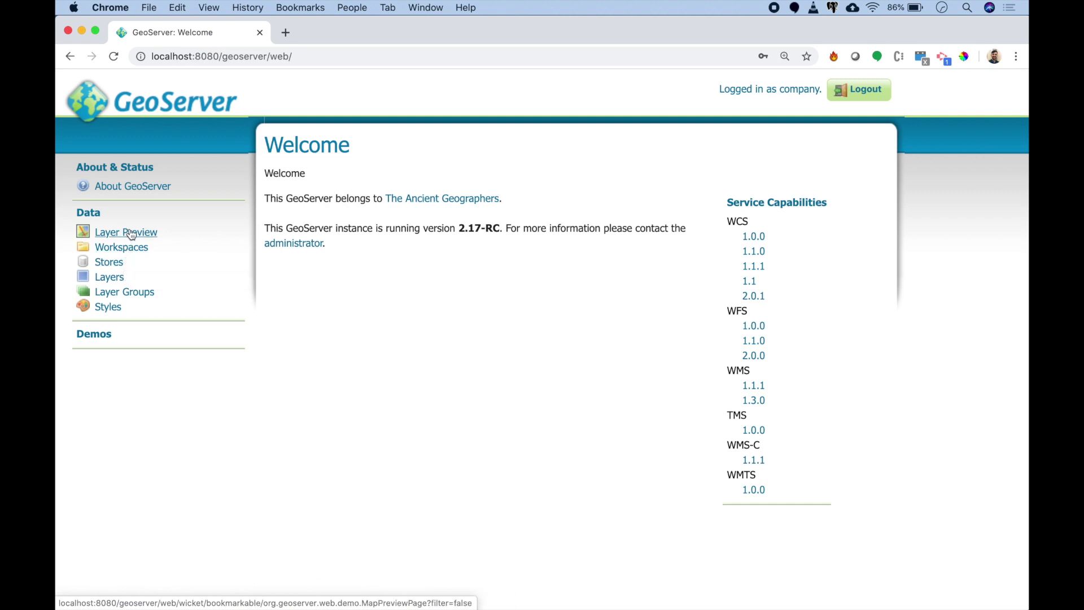
Step: Preview Indian_States in OpenLayers and as WFS GeoJSON, then log out
{"action": "left_click", "coordinate": [130, 233]}
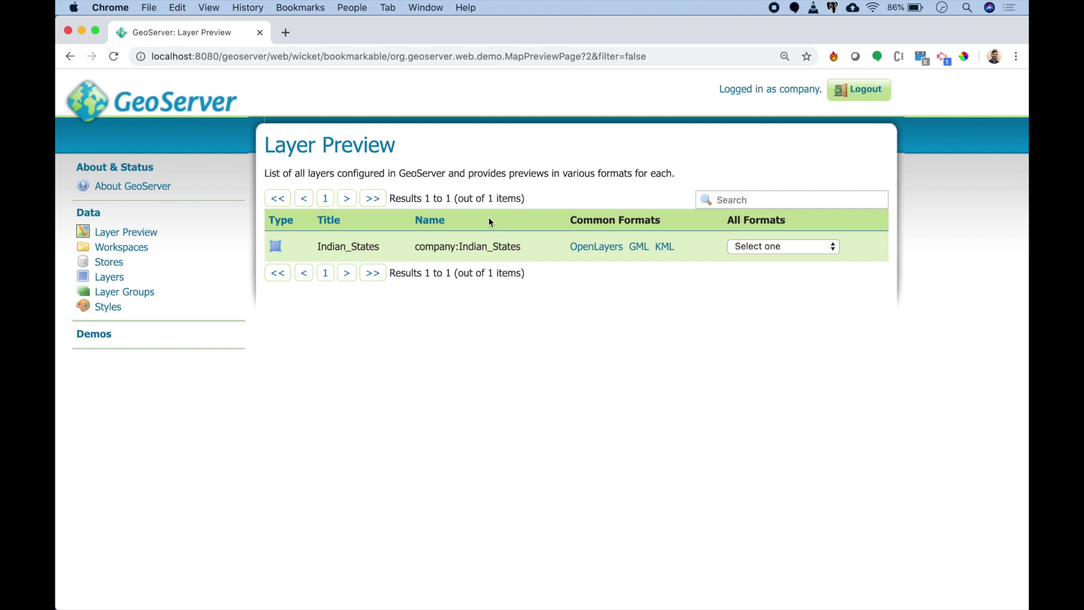
{"action": "left_click", "coordinate": [596, 250]}
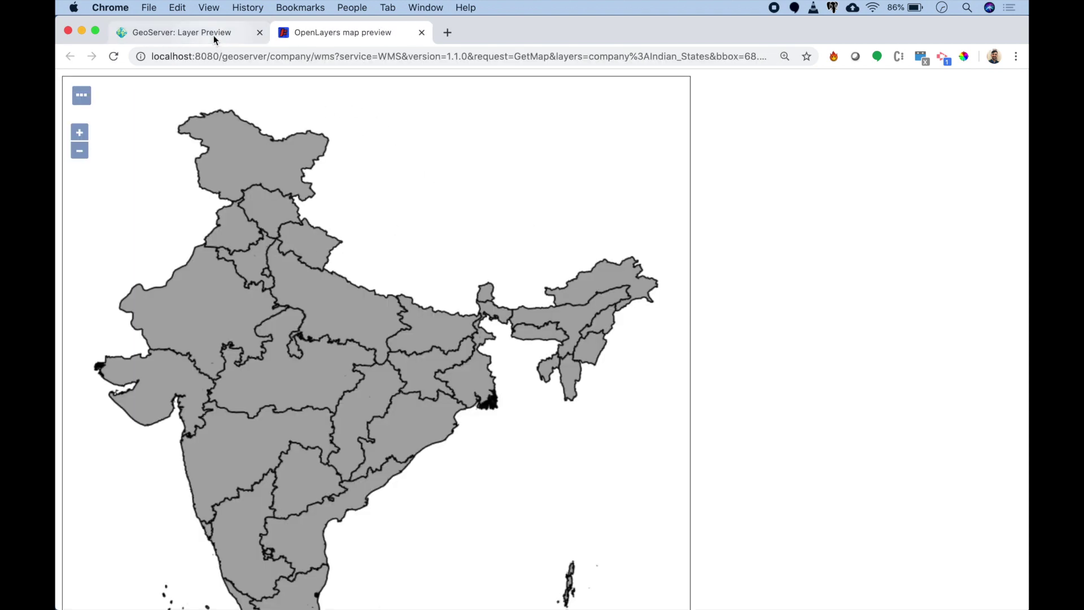
{"action": "left_click", "coordinate": [215, 33]}
{"action": "left_click", "coordinate": [816, 246]}
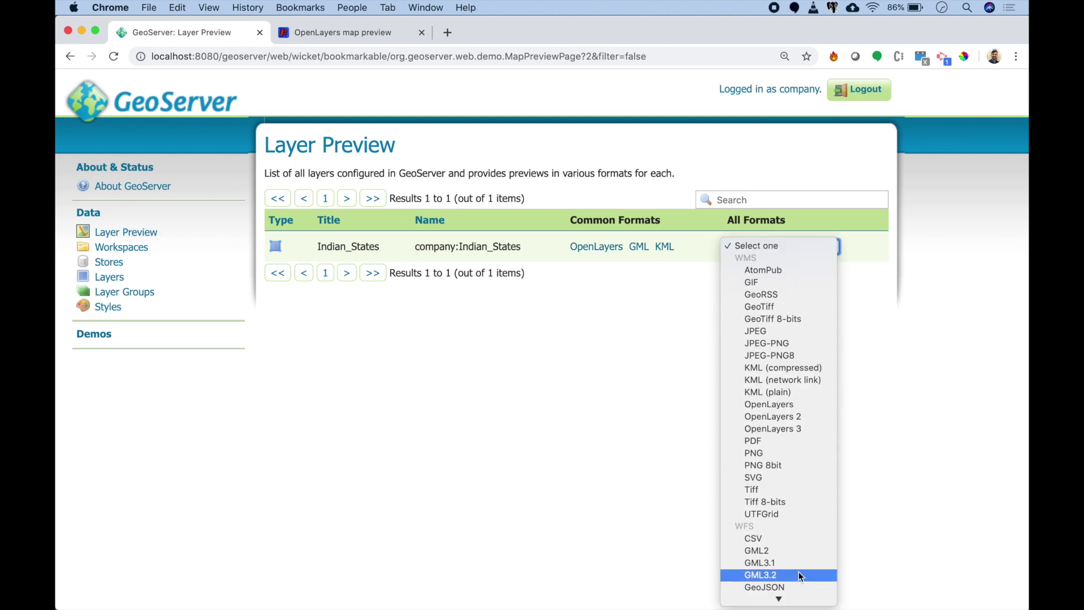
{"action": "left_click", "coordinate": [793, 587]}
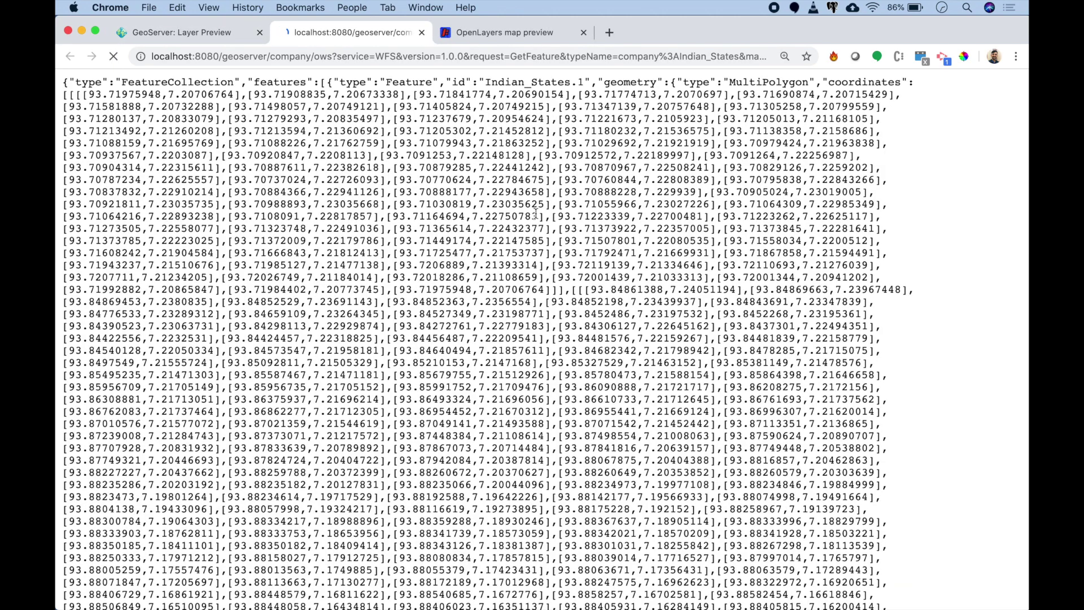
{"action": "left_click", "coordinate": [217, 39]}
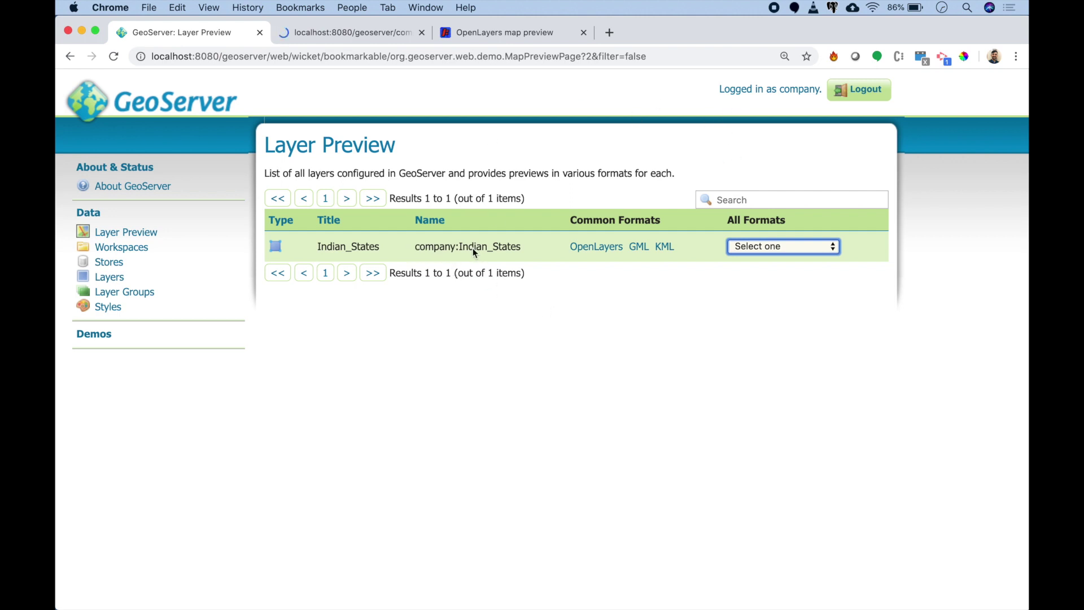
{"action": "left_click_drag", "start_coordinate": [473, 249], "coordinate": [415, 247]}
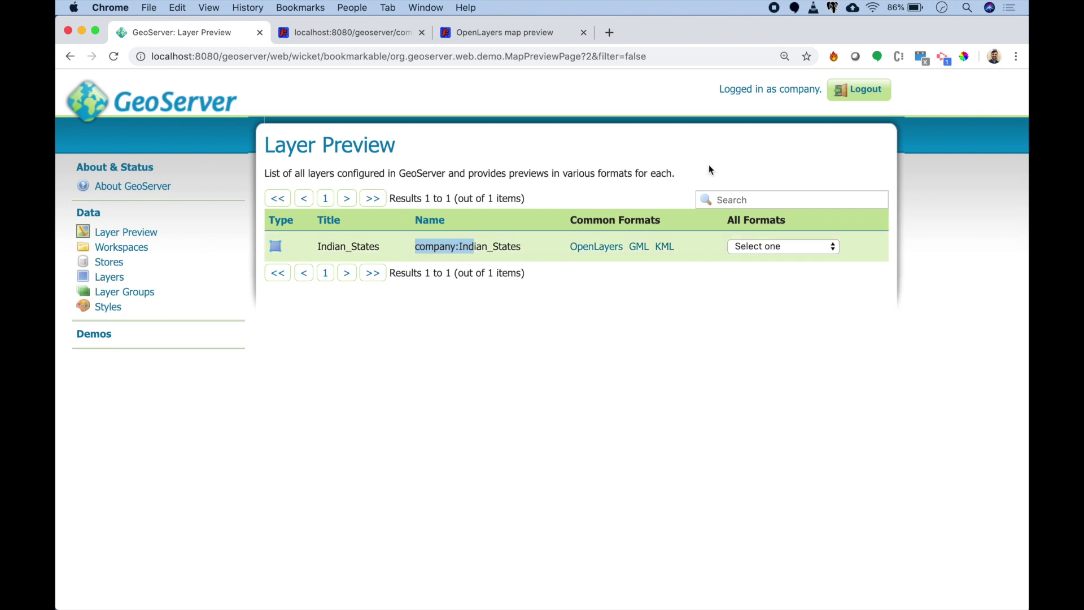
{"action": "left_click", "coordinate": [858, 89]}
Step: Log in as transport_view using the browser's saved credentials
{"action": "double_click", "coordinate": [549, 96]}
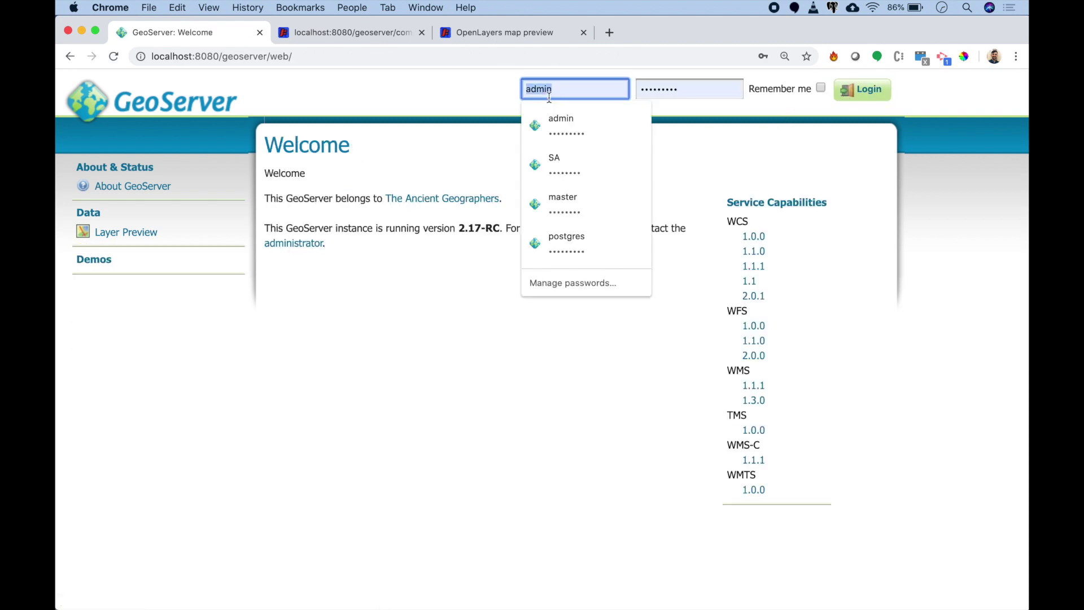
{"action": "type", "text": "tra"}
{"action": "key", "text": "Down"}
{"action": "key", "text": "Down"}
{"action": "key", "text": "Return"}
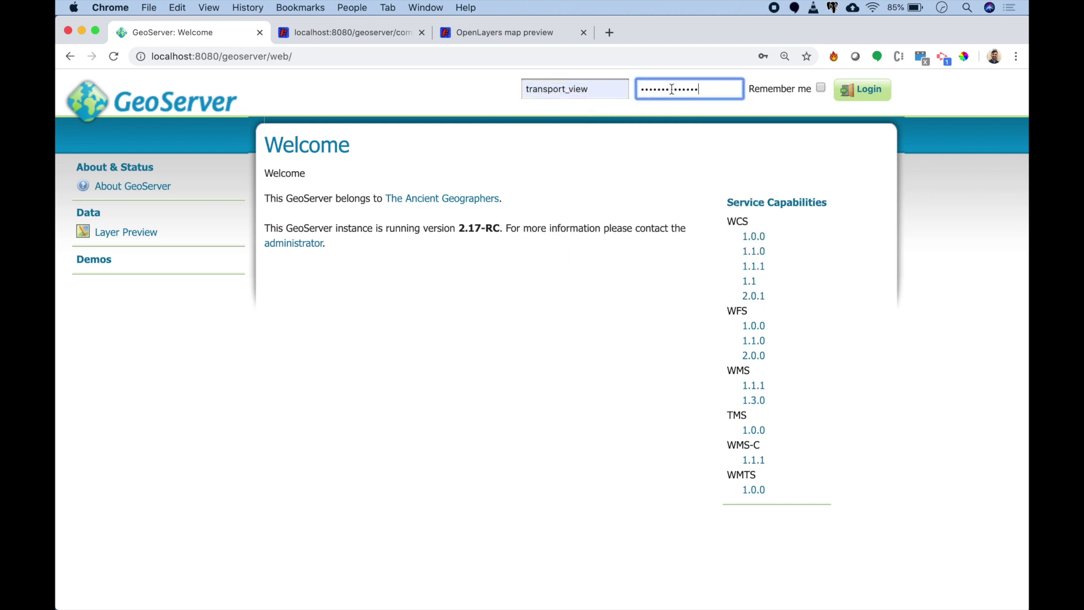
{"action": "left_click", "coordinate": [851, 90]}
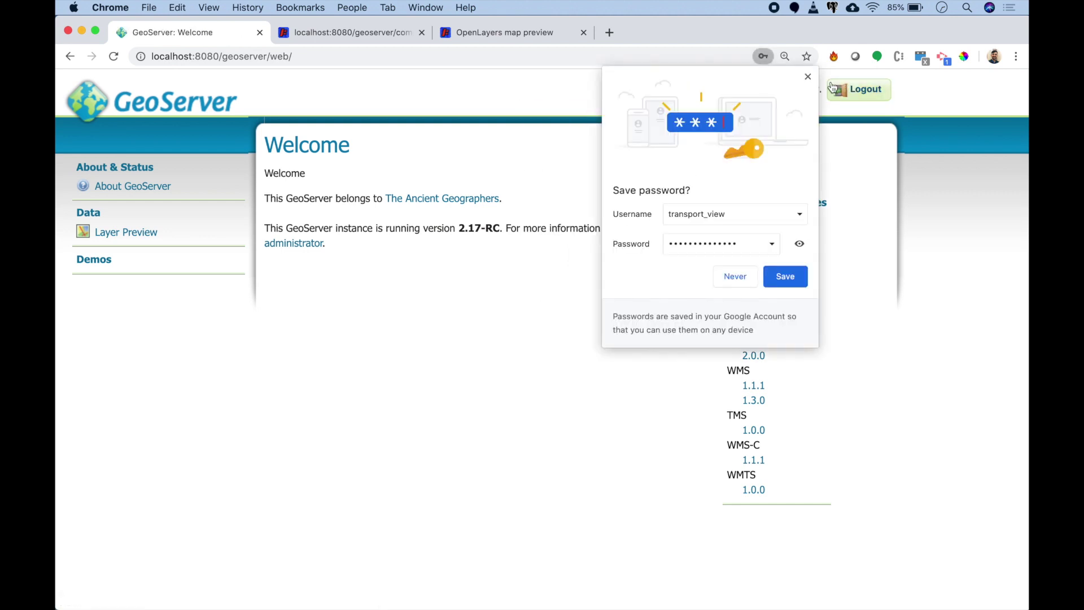
{"action": "left_click", "coordinate": [808, 76]}
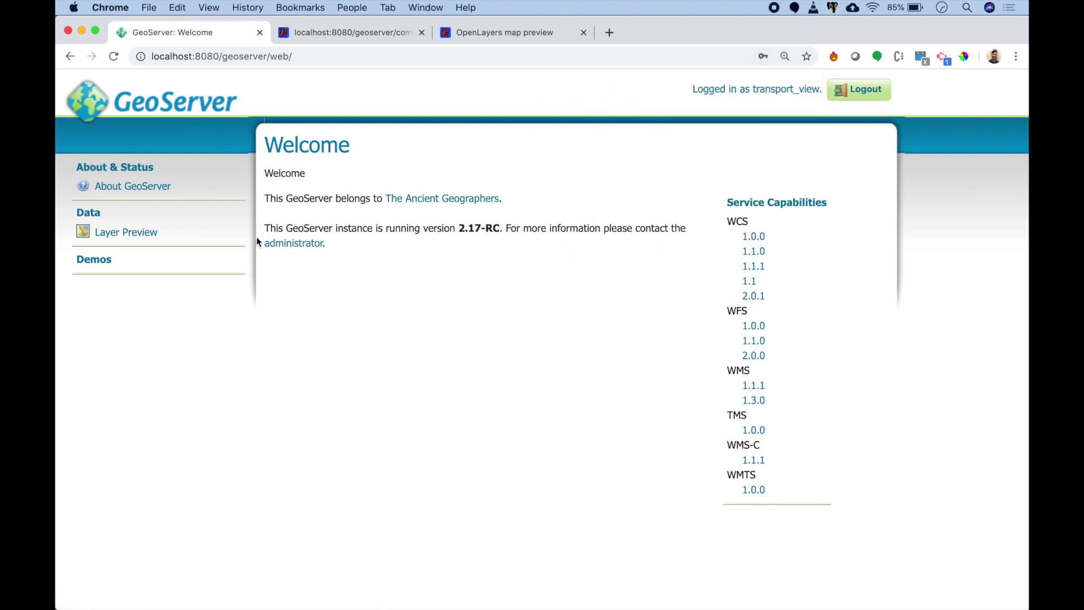
Step: Preview karnataka_highway and Indian_States as OpenLayers maps
{"action": "left_click", "coordinate": [127, 235]}
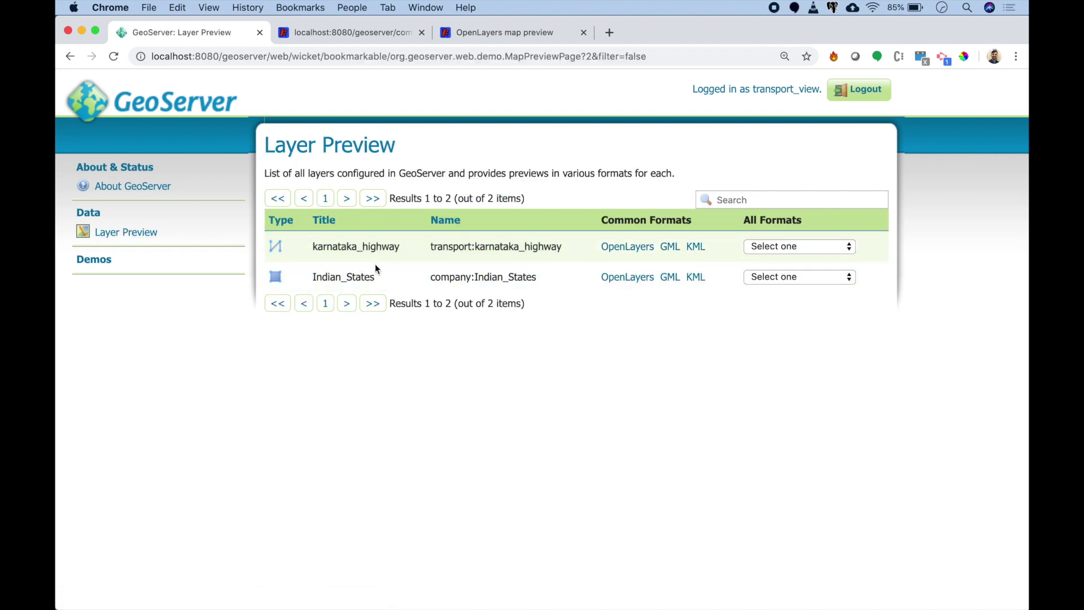
{"action": "left_click", "coordinate": [614, 252]}
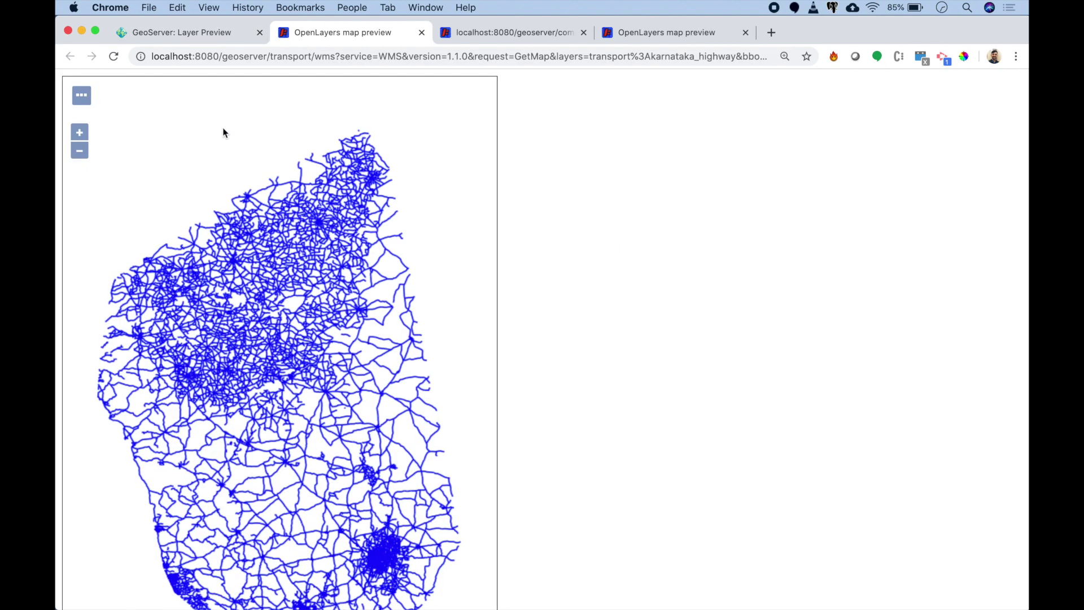
{"action": "left_click", "coordinate": [209, 34]}
{"action": "left_click", "coordinate": [630, 278]}
{"action": "left_click", "coordinate": [219, 35]}
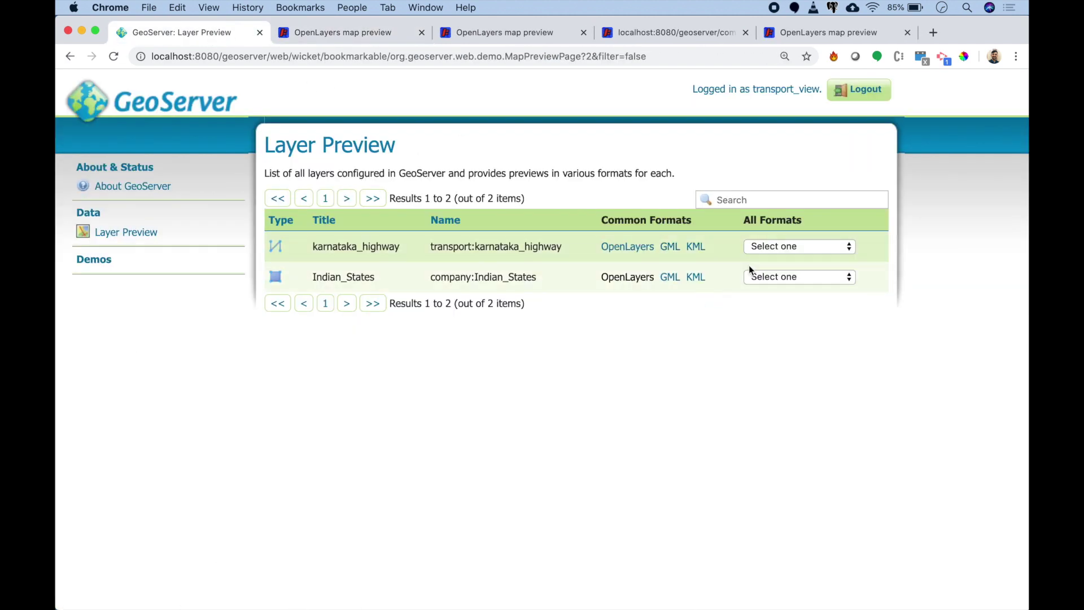
Step: Request karnataka_highway as GeoJSON, confirm the 403 Forbidden error, and sign out
{"action": "left_click", "coordinate": [790, 246]}
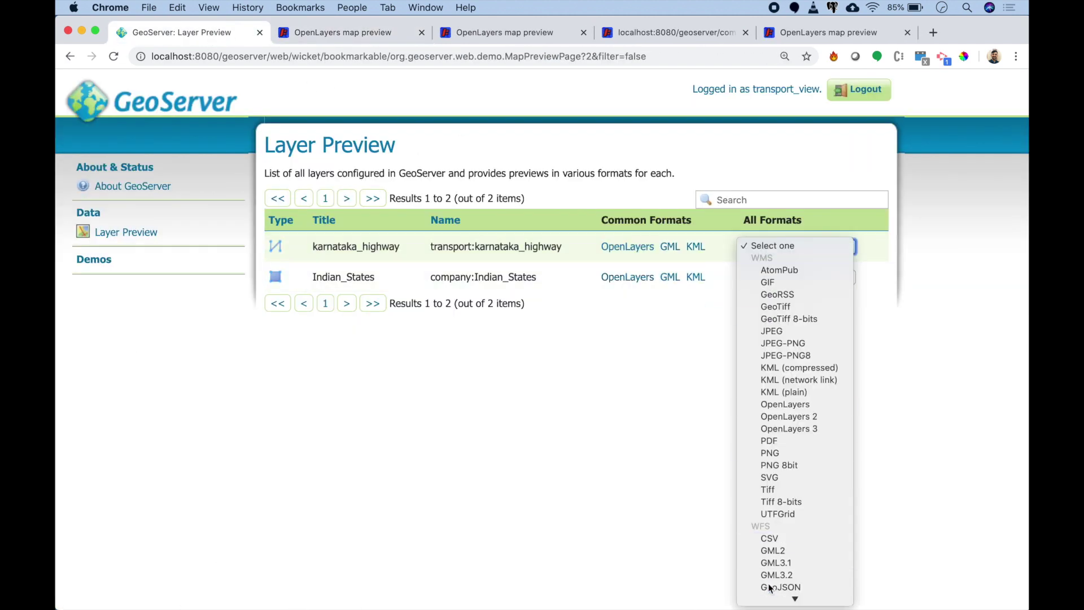
{"action": "left_click", "coordinate": [770, 587]}
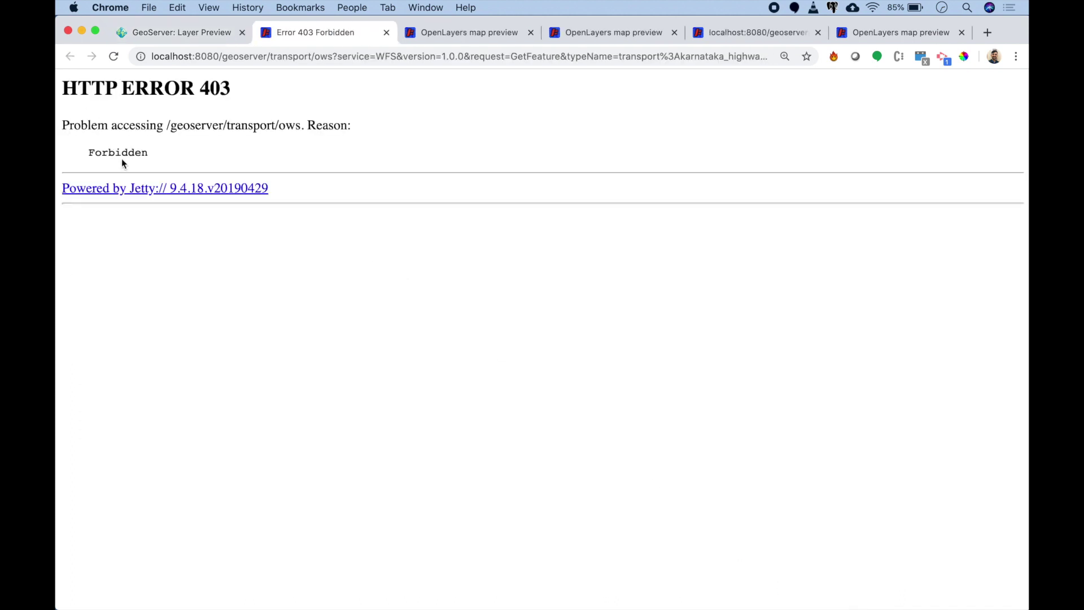
{"action": "double_click", "coordinate": [121, 153]}
{"action": "left_click_drag", "start_coordinate": [129, 124], "coordinate": [273, 143]}
{"action": "left_click", "coordinate": [223, 38]}
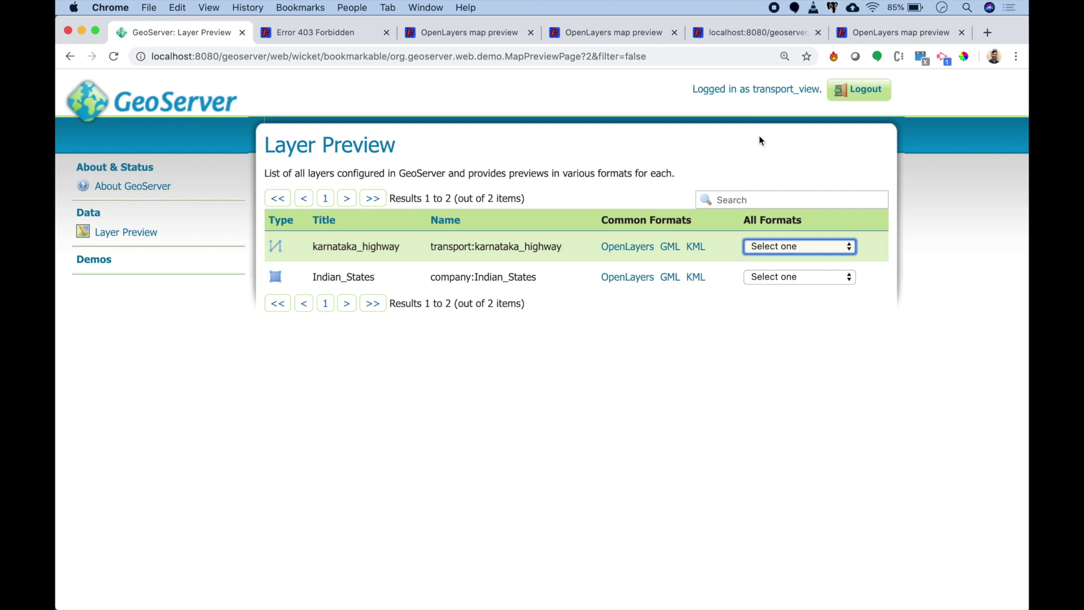
{"action": "left_click", "coordinate": [858, 90]}
{"action": "left_click", "coordinate": [600, 88]}
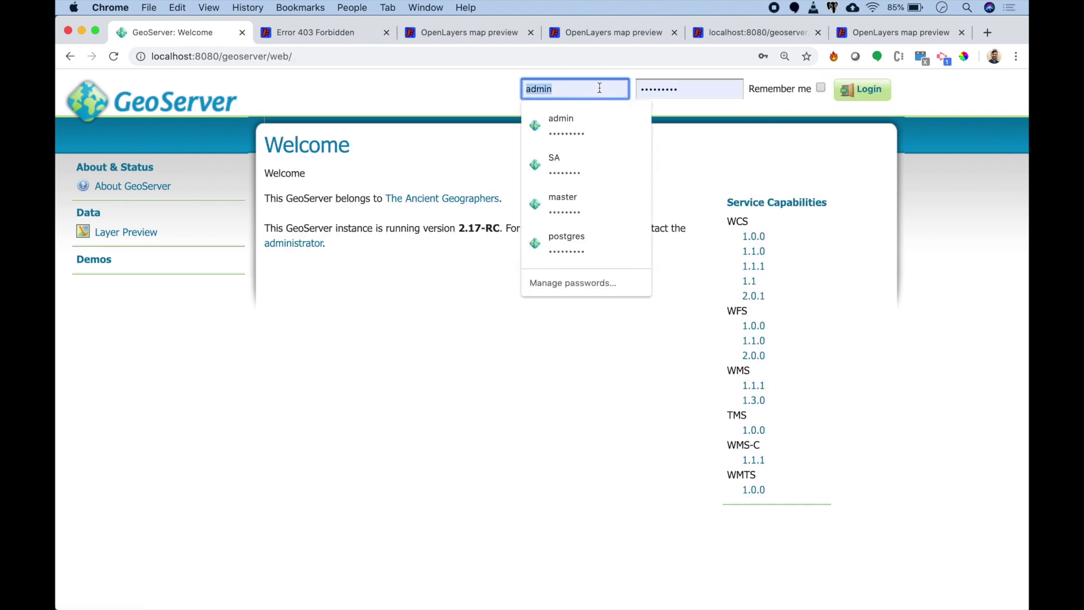
Step: Sign in as transport_edit with its password and dismiss the browser's save-password prompt
{"action": "key", "text": "BackSpace"}
{"action": "key", "text": "BackSpace"}
{"action": "key", "text": "BackSpace"}
{"action": "key", "text": "BackSpace"}
{"action": "key", "text": "BackSpace"}
{"action": "type", "text": "tra"}
{"action": "left_click", "coordinate": [581, 142]}
{"action": "left_click", "coordinate": [583, 93]}
{"action": "left_click", "coordinate": [685, 89]}
{"action": "type", "text": "transport_edit"}
{"action": "left_click", "coordinate": [835, 86]}
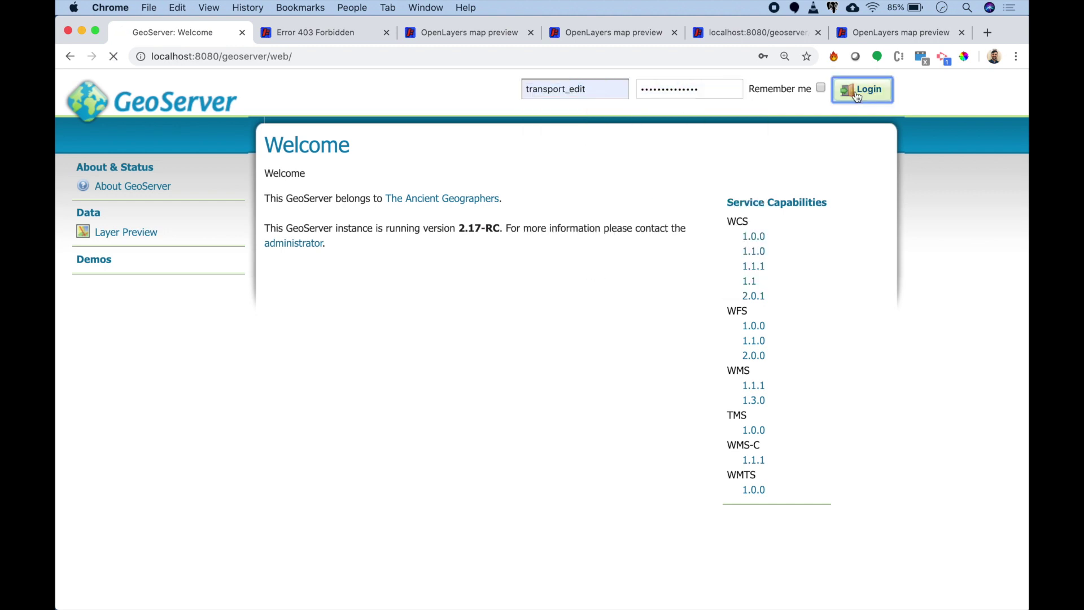
{"action": "left_click", "coordinate": [808, 76]}
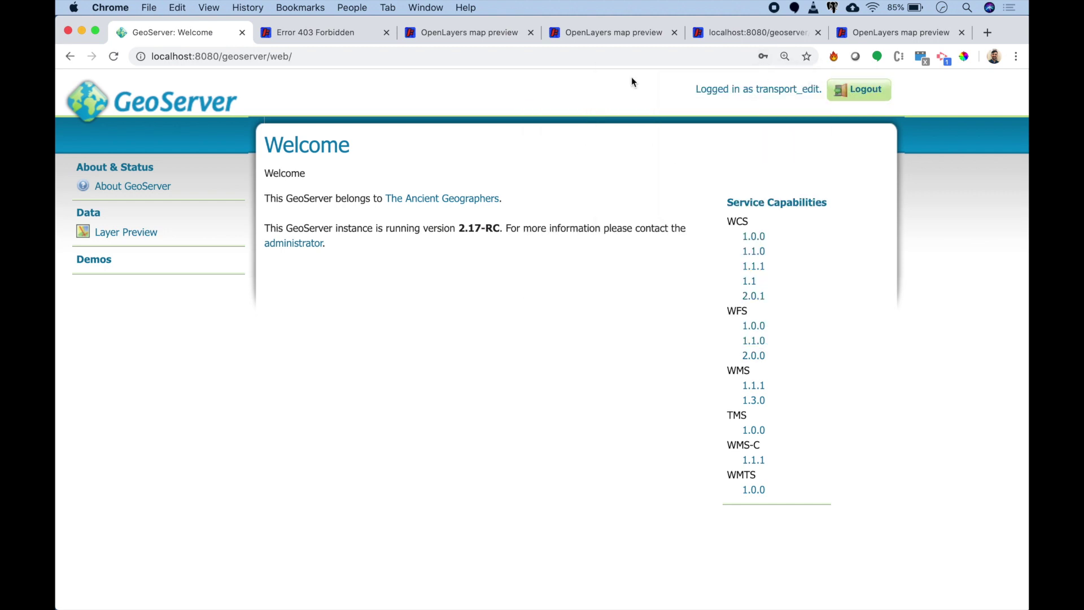
Step: Preview the karnataka_highway and Indian_States layers as OpenLayers maps from Layer Preview
{"action": "left_click", "coordinate": [144, 232]}
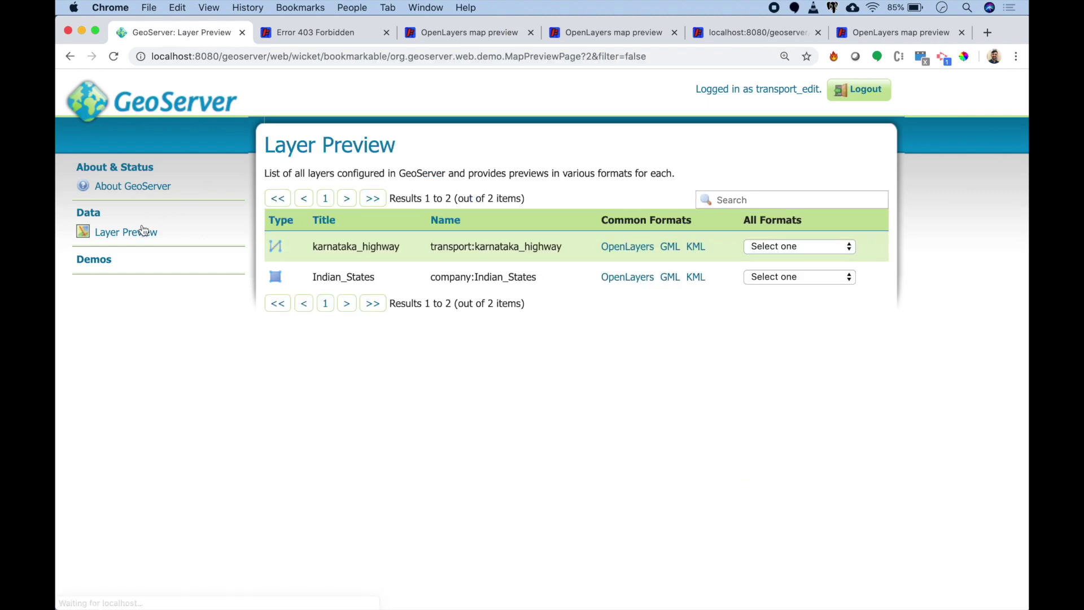
{"action": "left_click", "coordinate": [601, 246]}
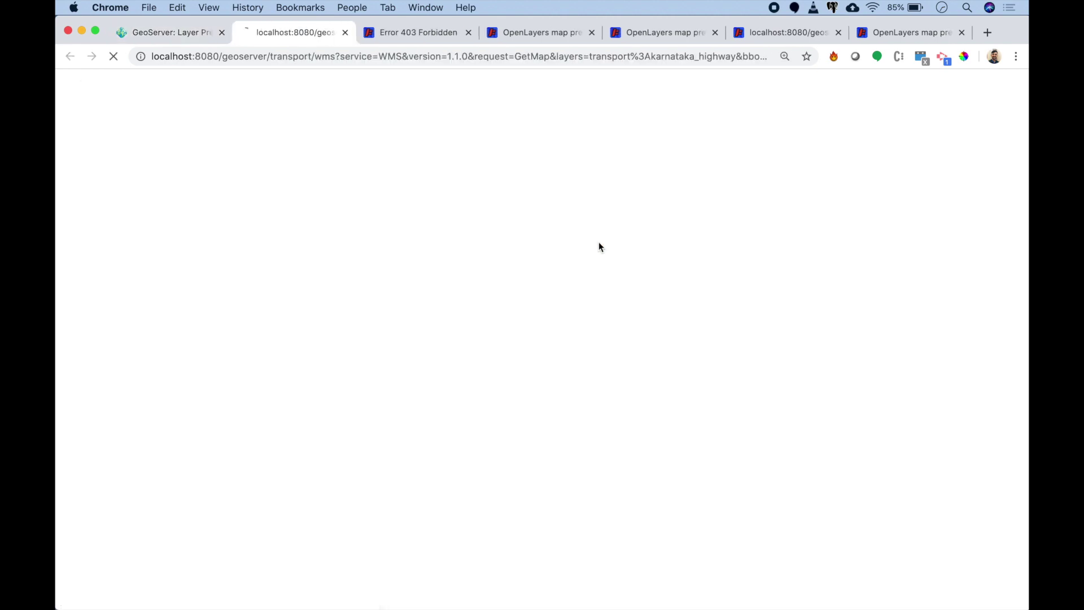
{"action": "left_click", "coordinate": [187, 33]}
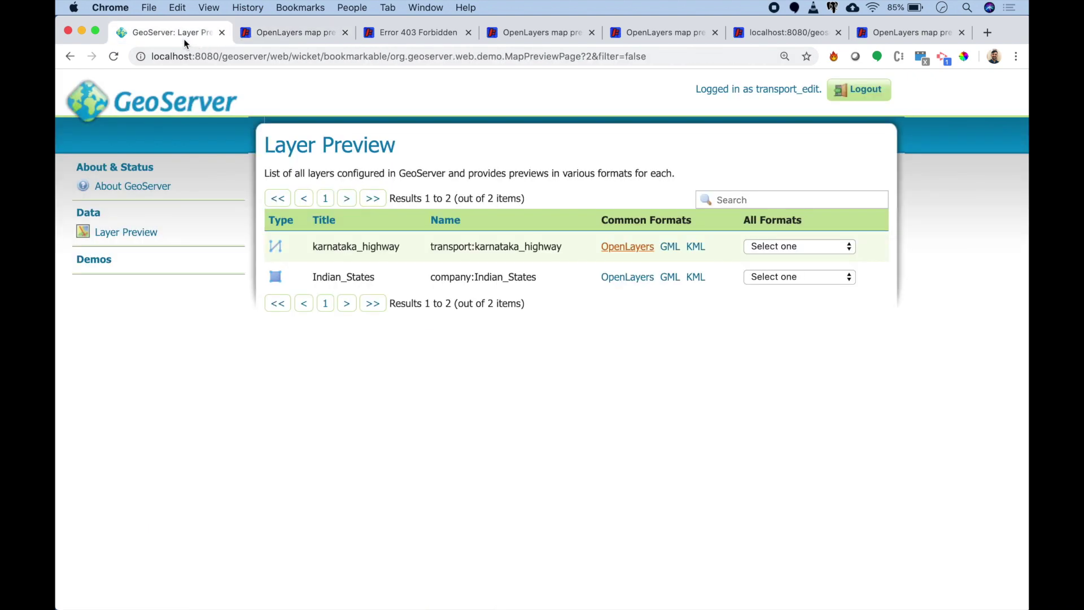
{"action": "left_click", "coordinate": [605, 276]}
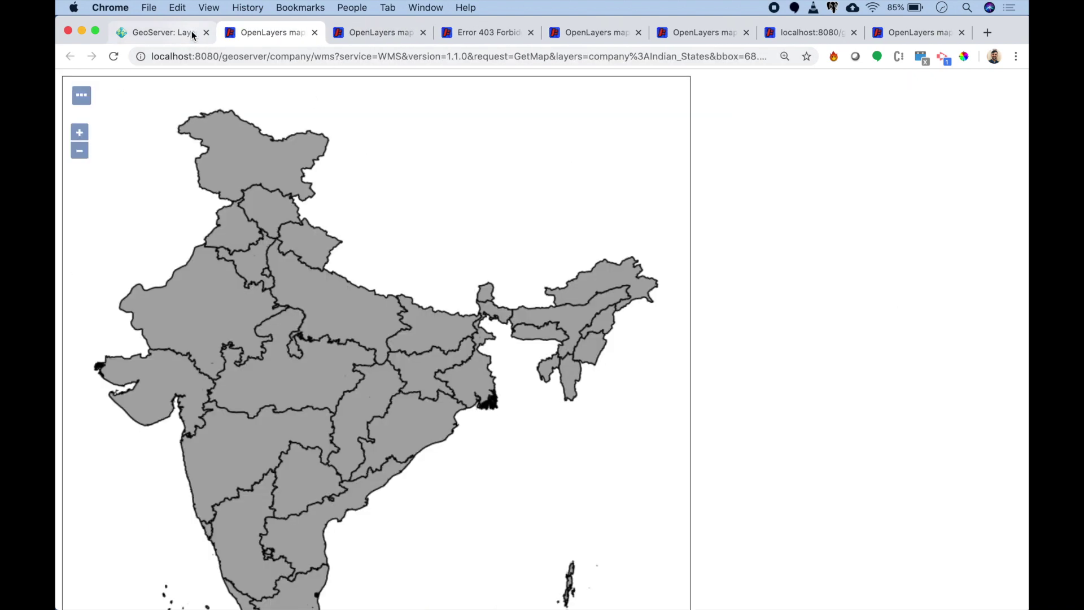
{"action": "left_click", "coordinate": [179, 31]}
Step: Download karnataka_highway as GeoJSON and confirm features now return instead of 403
{"action": "left_click", "coordinate": [792, 248]}
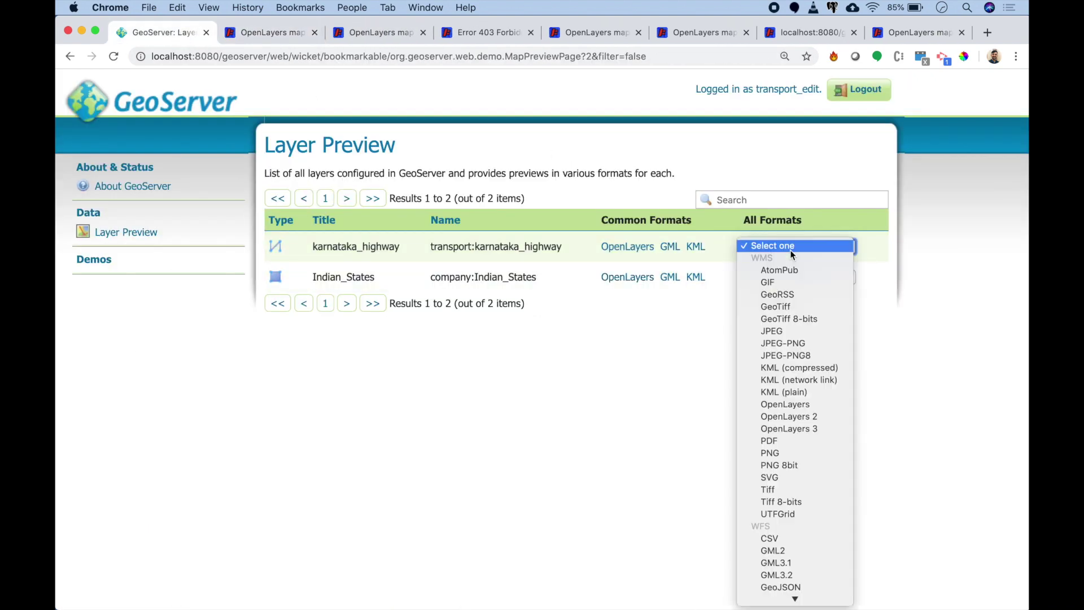
{"action": "left_click", "coordinate": [805, 587]}
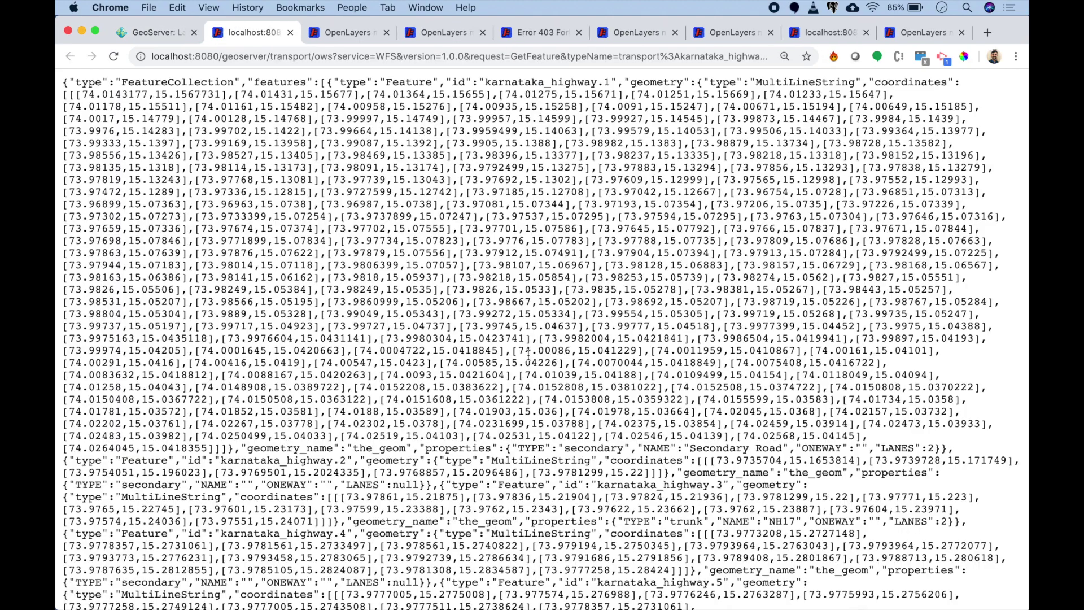
{"action": "scroll", "coordinate": [529, 356], "scroll_direction": "down", "scroll_amount": 20}
{"action": "scroll", "coordinate": [529, 356], "scroll_direction": "down", "scroll_amount": 20}
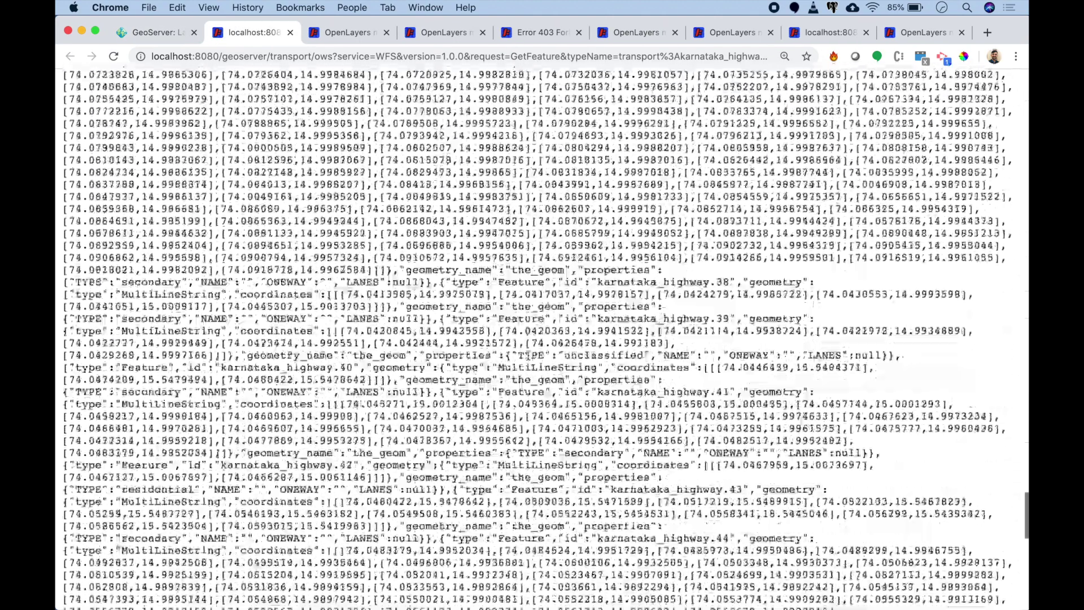
{"action": "scroll", "coordinate": [529, 339], "scroll_direction": "up", "scroll_amount": 20}
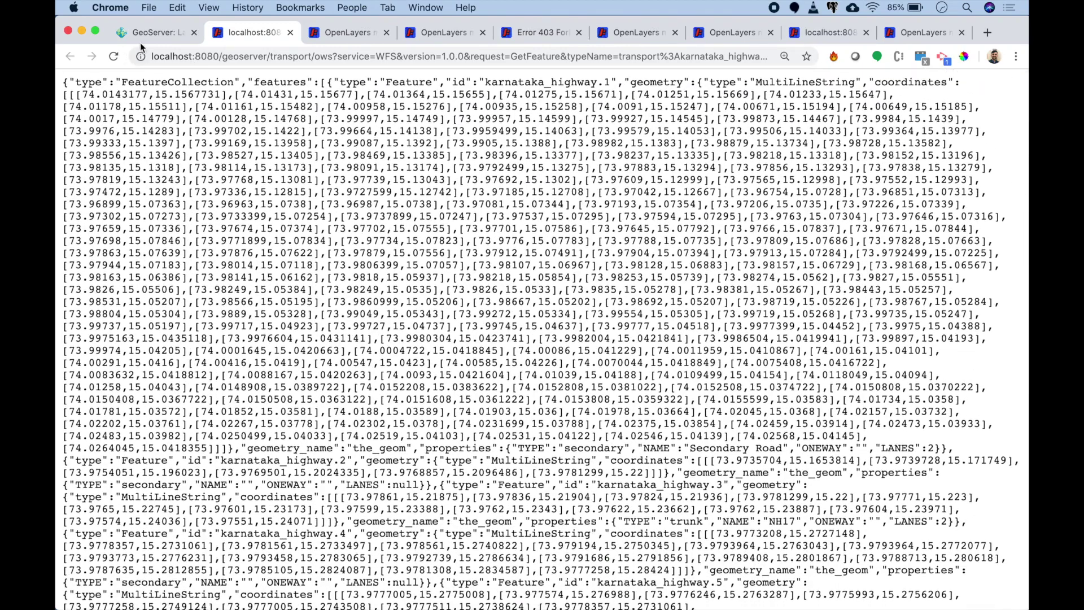
{"action": "left_click", "coordinate": [142, 38]}
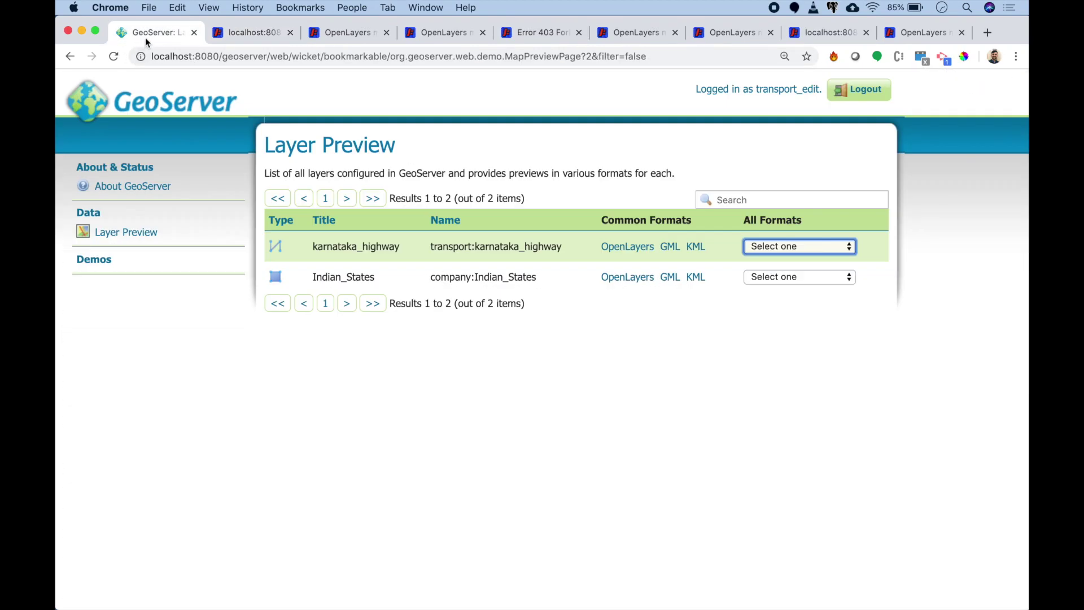
Step: Sign out of transport_edit and sign back in as admin
{"action": "left_click", "coordinate": [854, 95]}
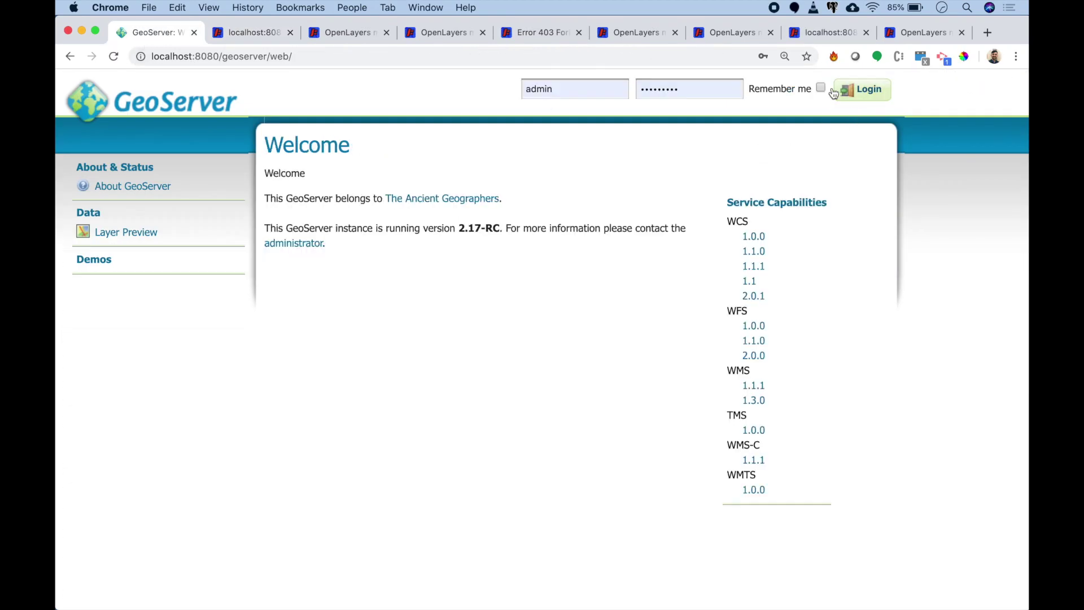
{"action": "left_click", "coordinate": [889, 96]}
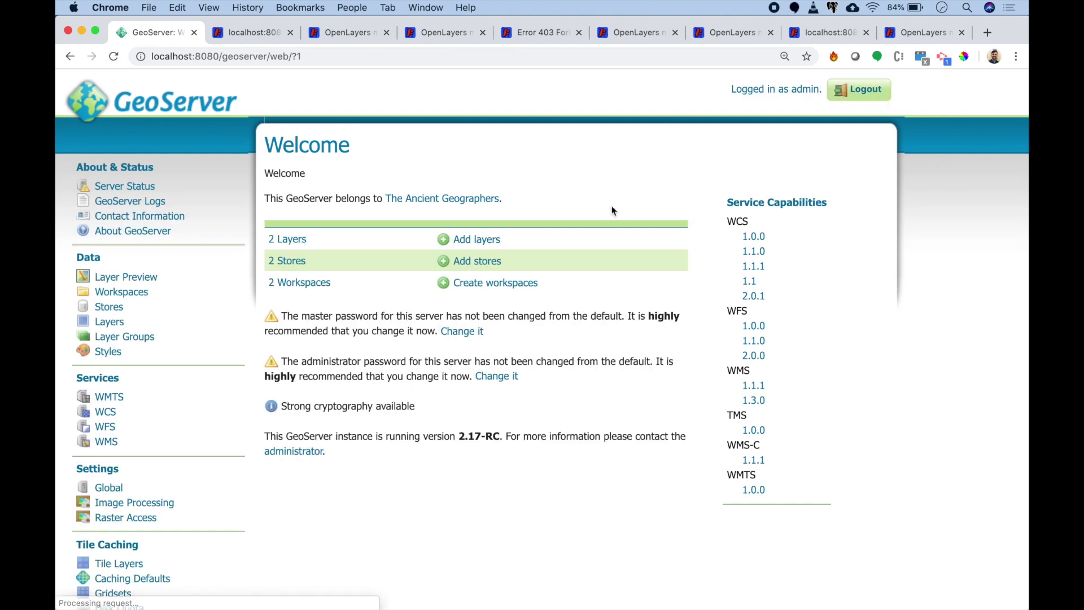
{"action": "scroll", "coordinate": [618, 218], "scroll_direction": "down", "scroll_amount": 5}
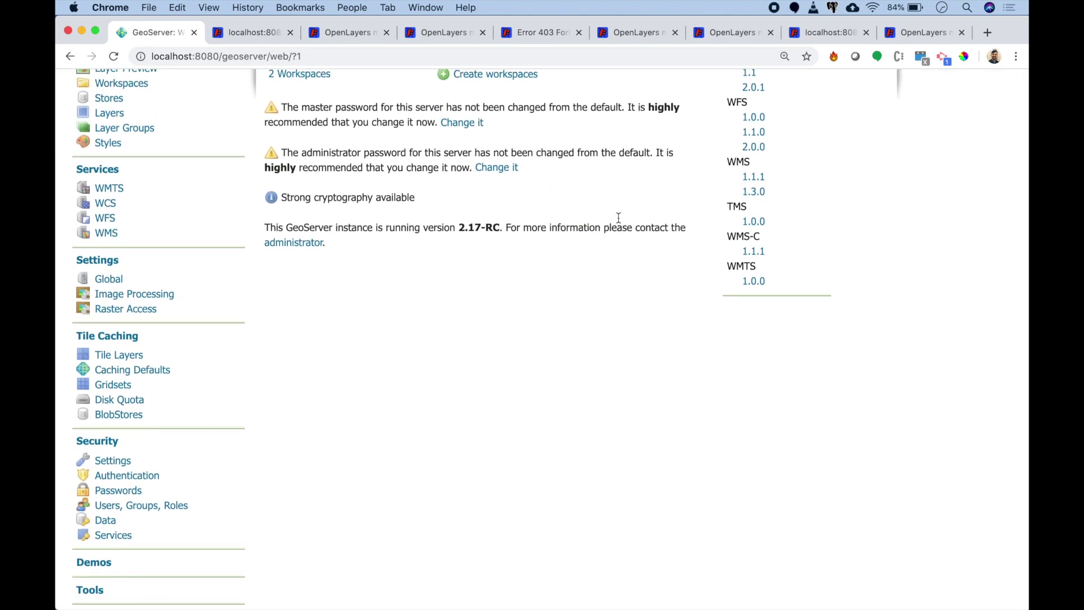
Step: Review the roles listed in the default role service under Users, Groups, Roles
{"action": "left_click", "coordinate": [167, 507]}
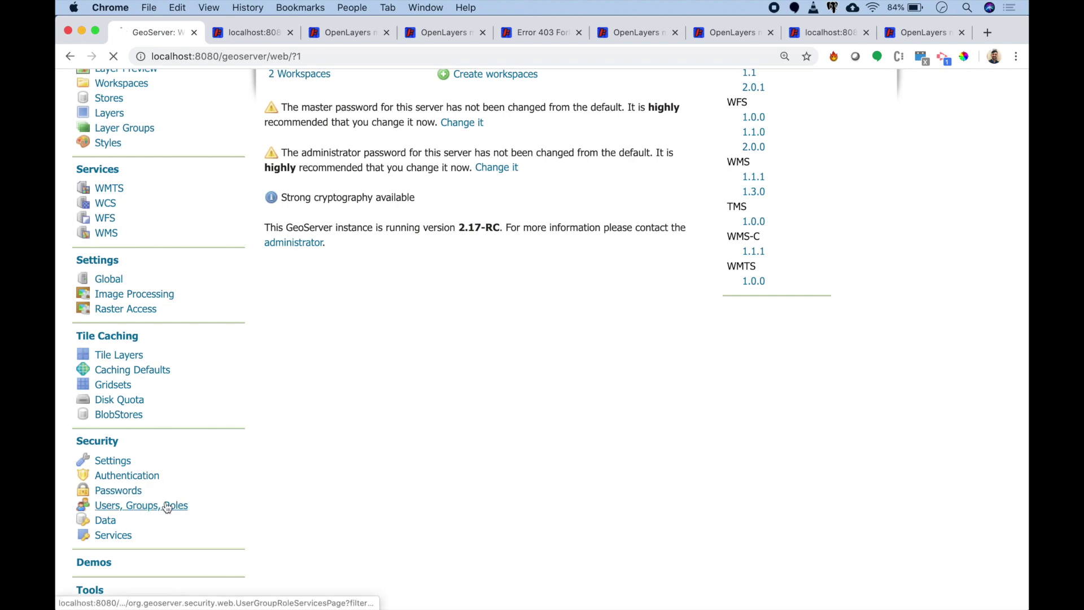
{"action": "scroll", "coordinate": [395, 418], "scroll_direction": "down", "scroll_amount": 3}
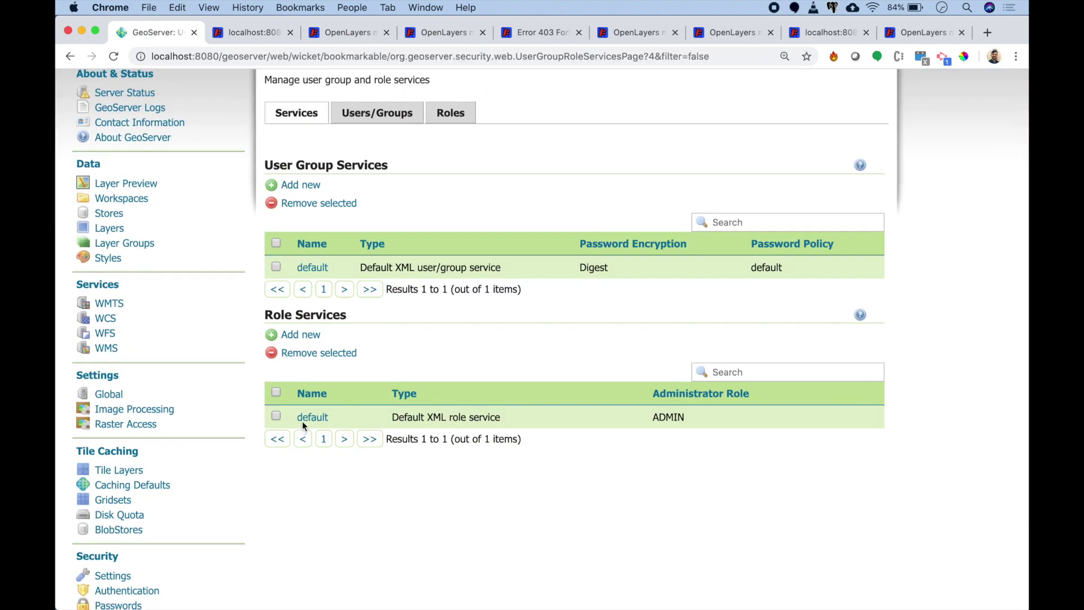
{"action": "left_click", "coordinate": [305, 418]}
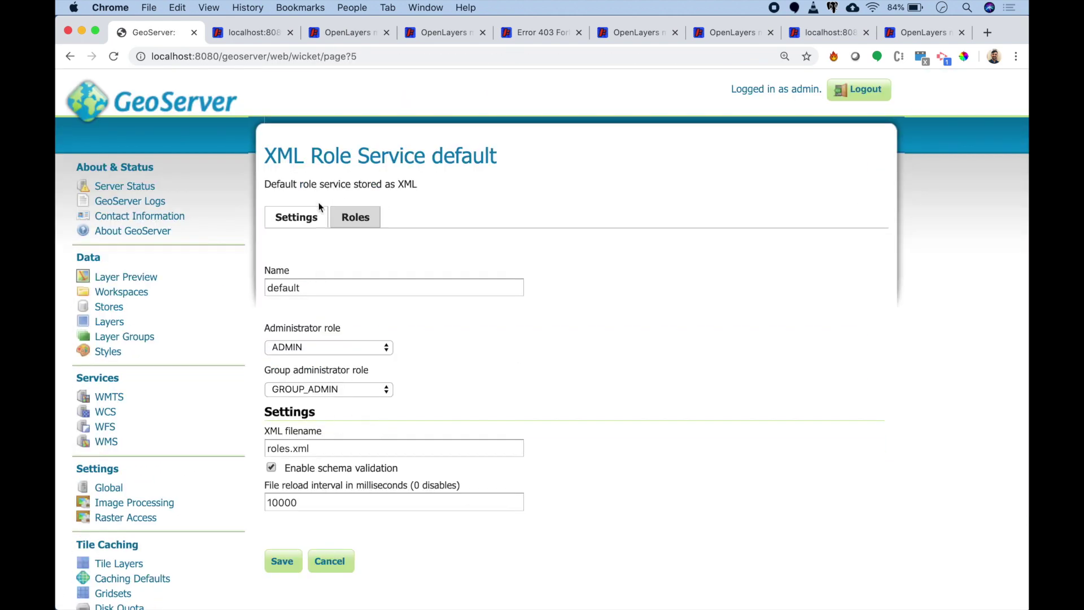
{"action": "left_click", "coordinate": [355, 218]}
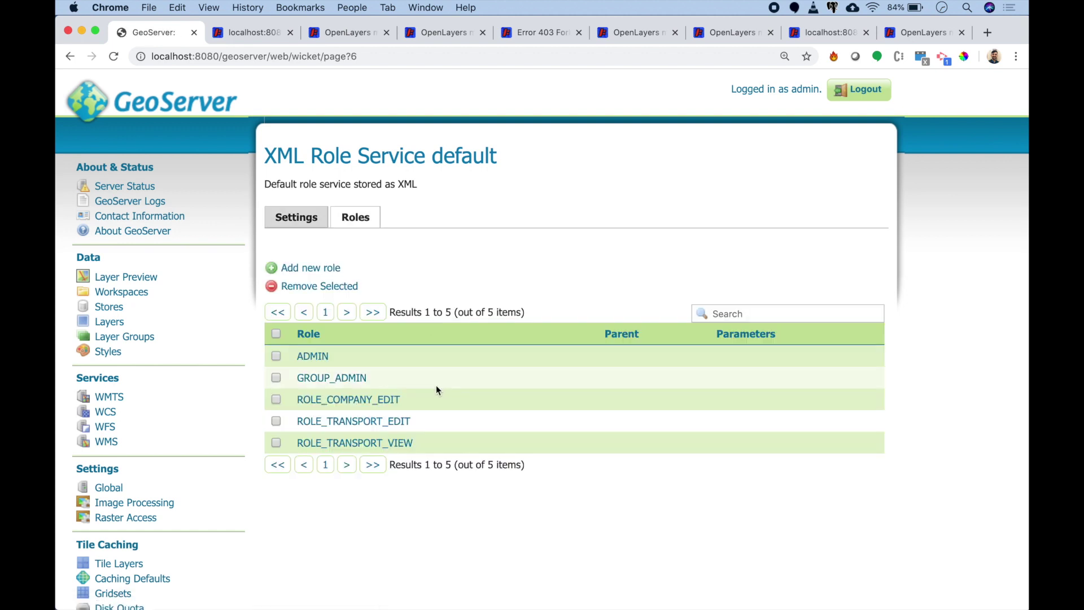
{"action": "scroll", "coordinate": [436, 389], "scroll_direction": "down", "scroll_amount": 1}
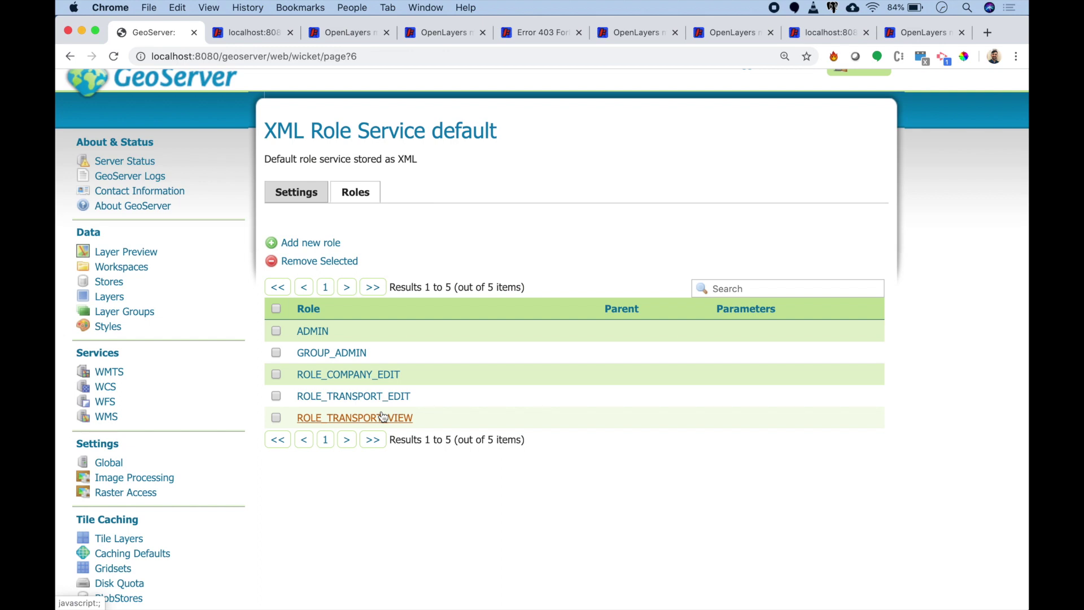
{"action": "scroll", "coordinate": [382, 417], "scroll_direction": "left", "scroll_amount": 5}
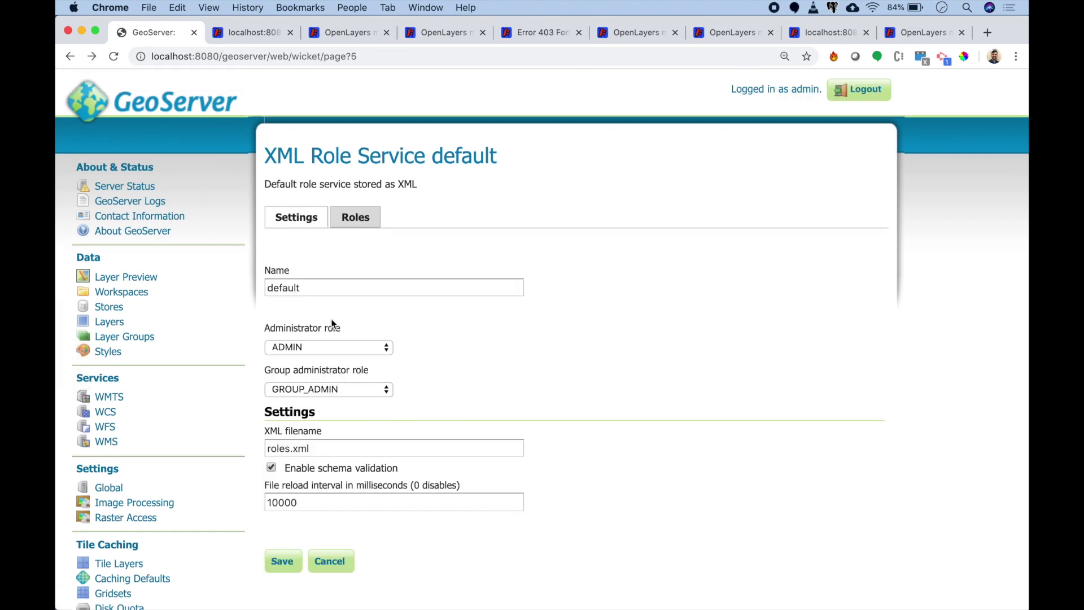
{"action": "scroll", "coordinate": [272, 377], "scroll_direction": "left", "scroll_amount": 5}
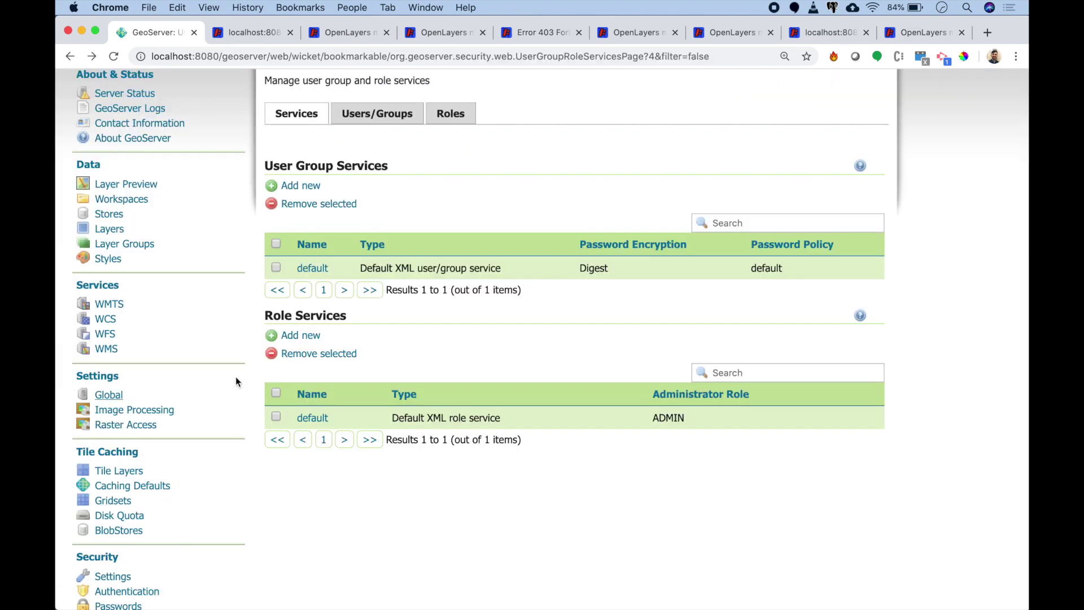
Step: Check existing users in the default user group service and view the Add new user form
{"action": "left_click", "coordinate": [312, 269]}
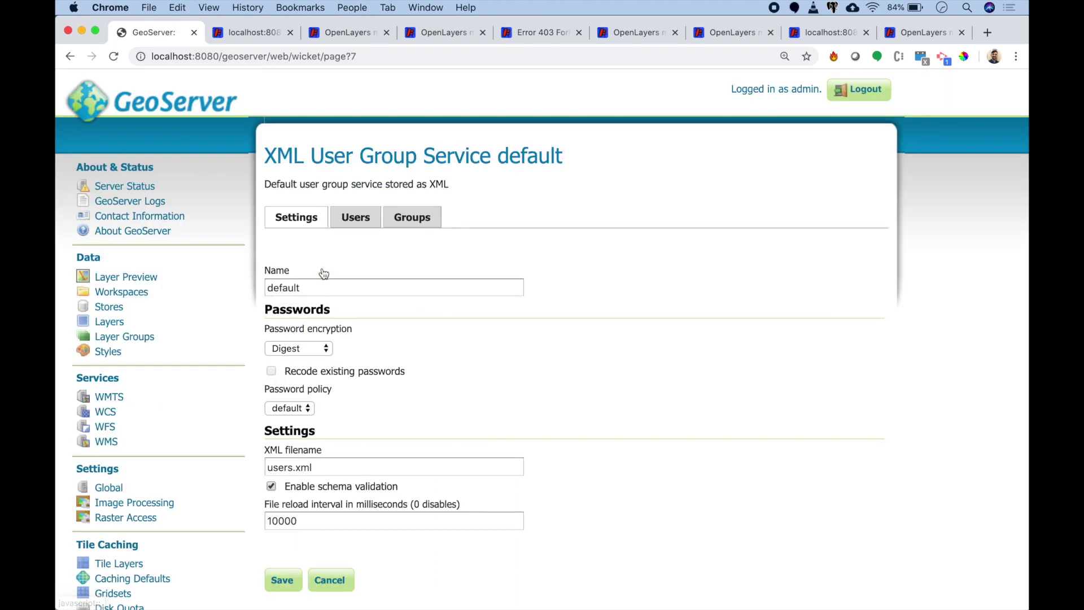
{"action": "left_click", "coordinate": [350, 215]}
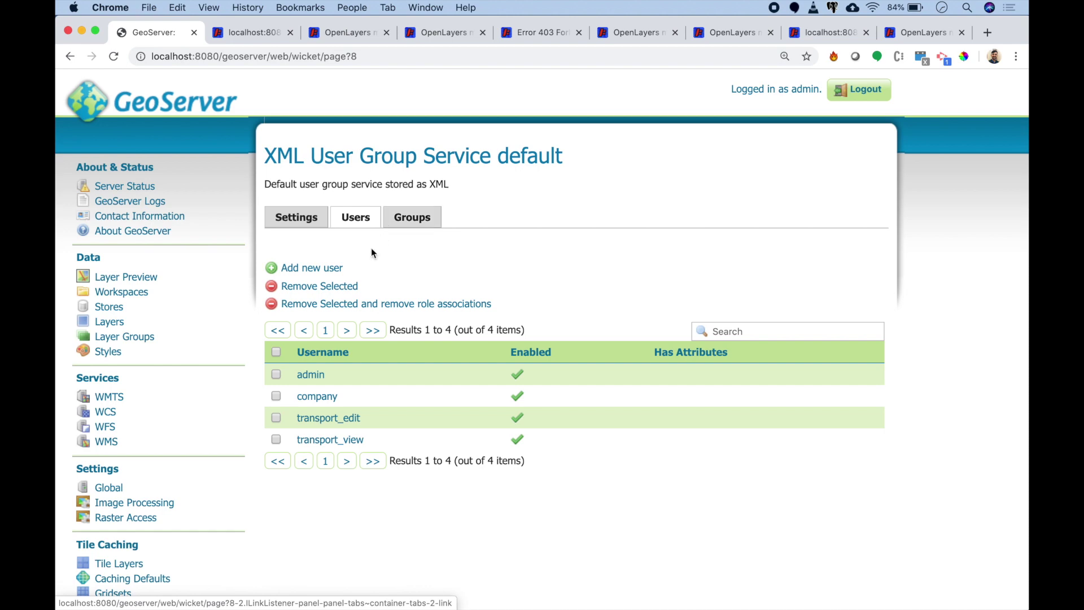
{"action": "left_click", "coordinate": [313, 268]}
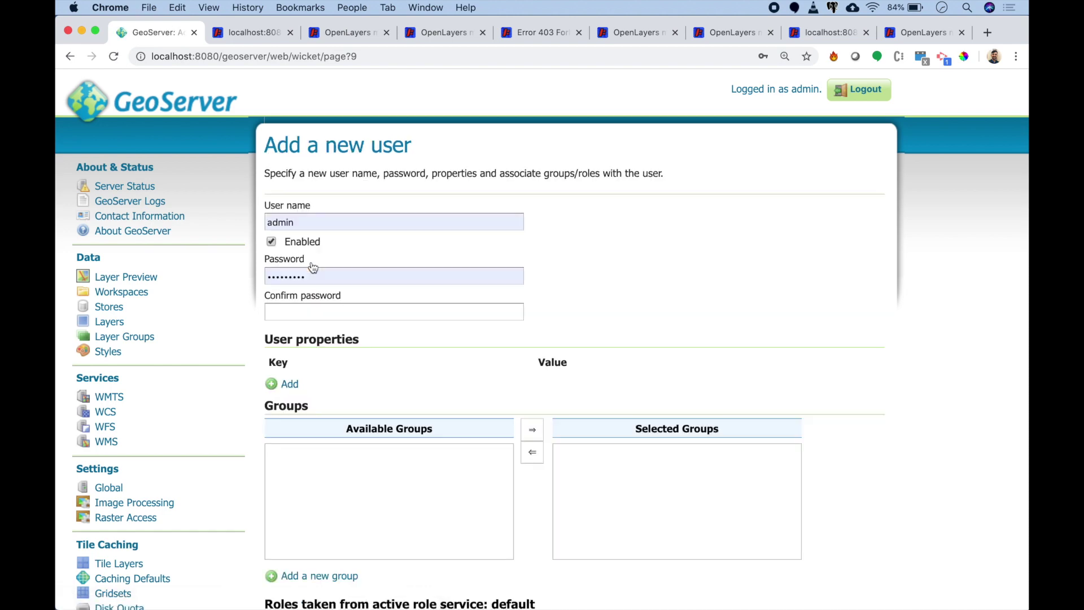
{"action": "scroll", "coordinate": [313, 267], "scroll_direction": "down", "scroll_amount": 8}
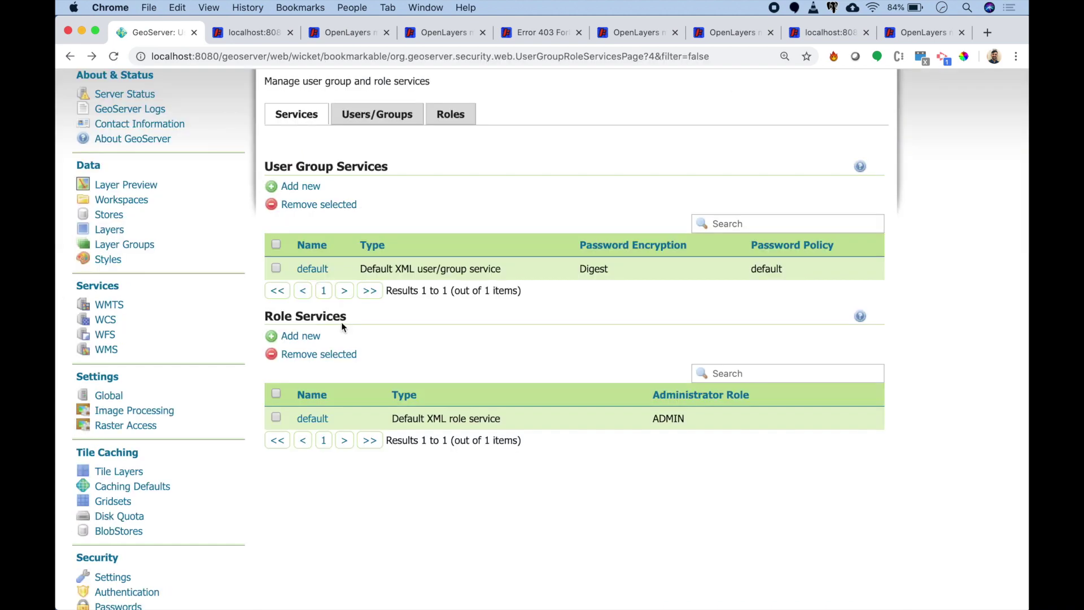
{"action": "scroll", "coordinate": [153, 472], "scroll_direction": "down", "scroll_amount": 4}
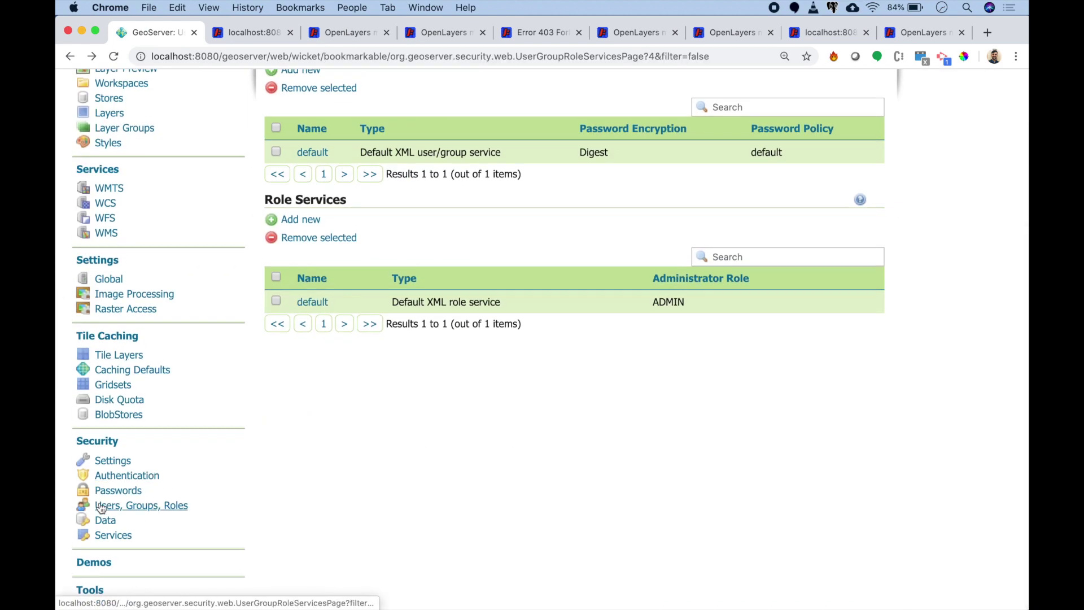
Step: Open the company.*.a data rule and confirm its workspace stays company
{"action": "left_click", "coordinate": [103, 520]}
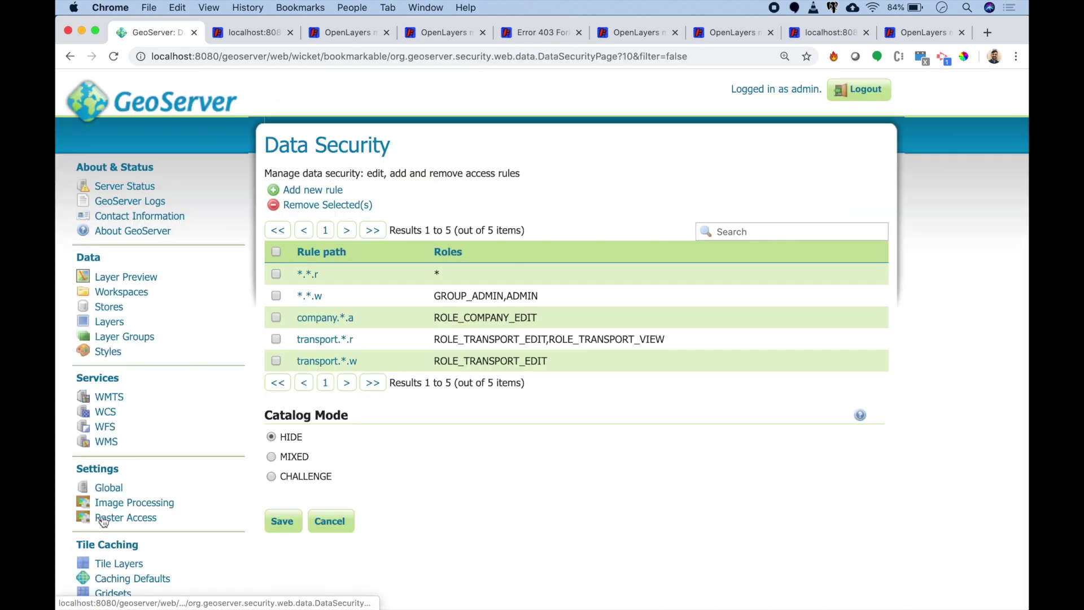
{"action": "left_click", "coordinate": [311, 318]}
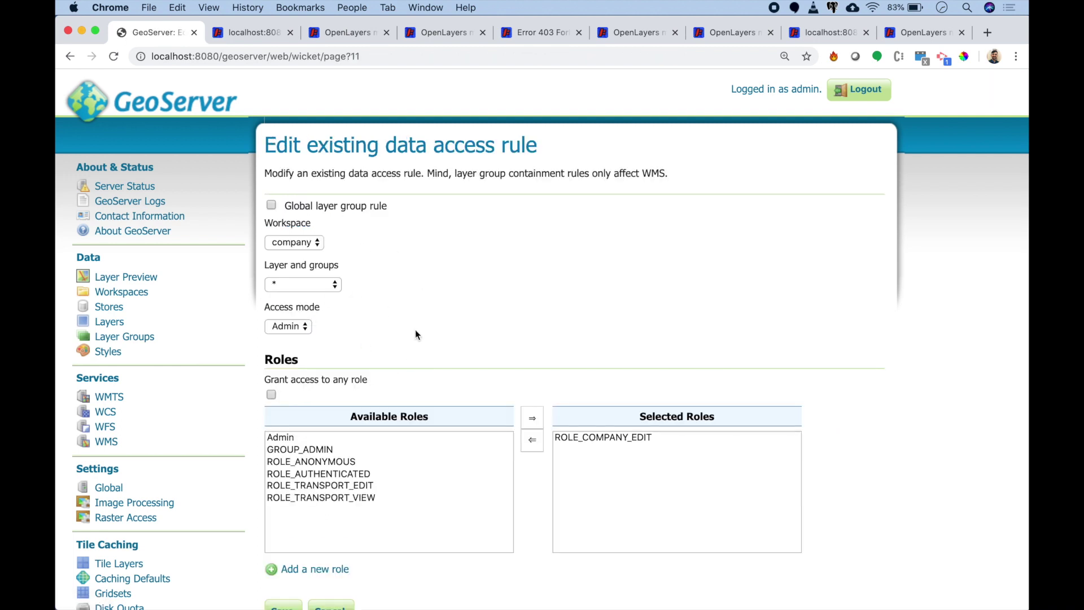
{"action": "scroll", "coordinate": [431, 337], "scroll_direction": "down", "scroll_amount": 2}
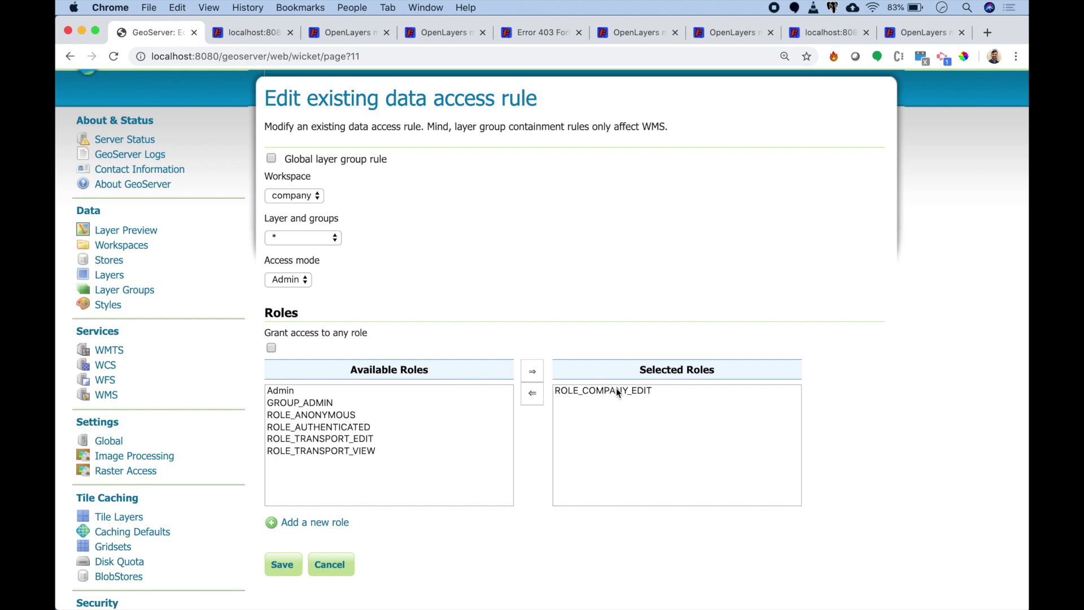
{"action": "left_click", "coordinate": [293, 193]}
{"action": "left_click", "coordinate": [293, 188]}
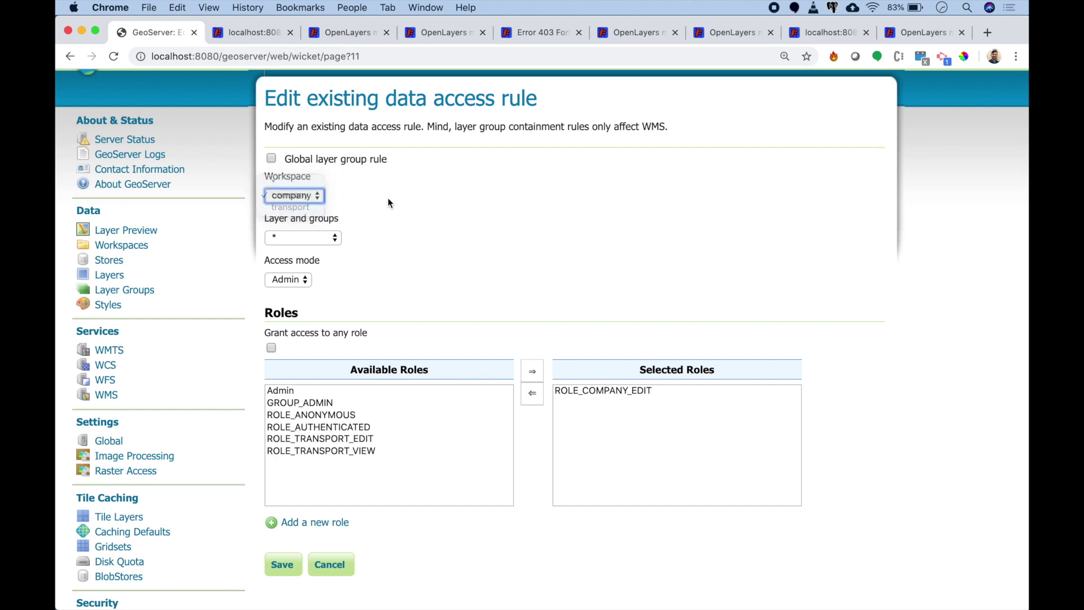
{"action": "left_click", "coordinate": [317, 196]}
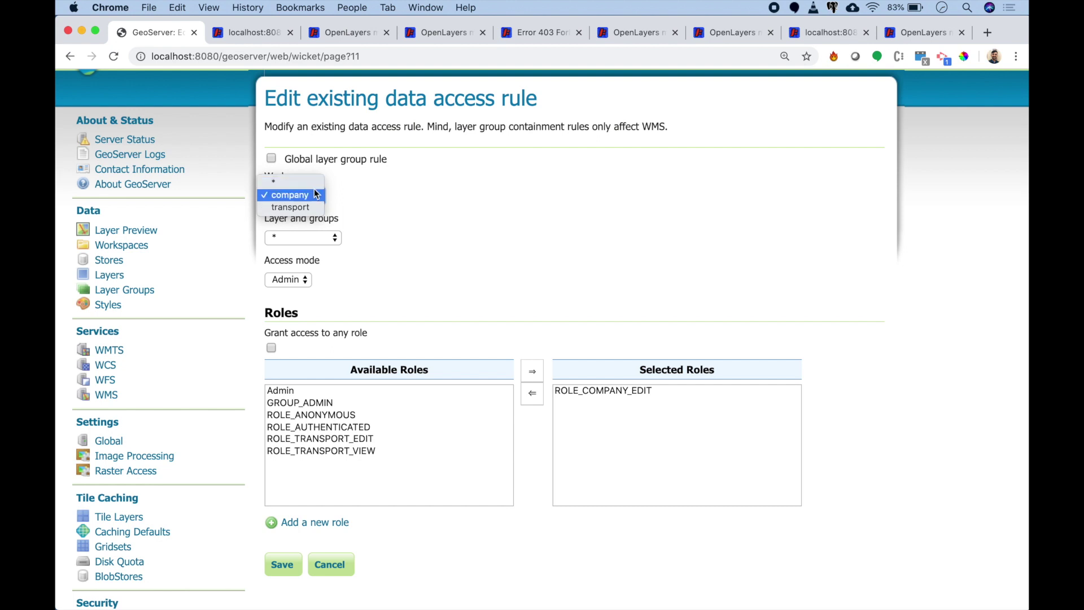
{"action": "left_click", "coordinate": [314, 192]}
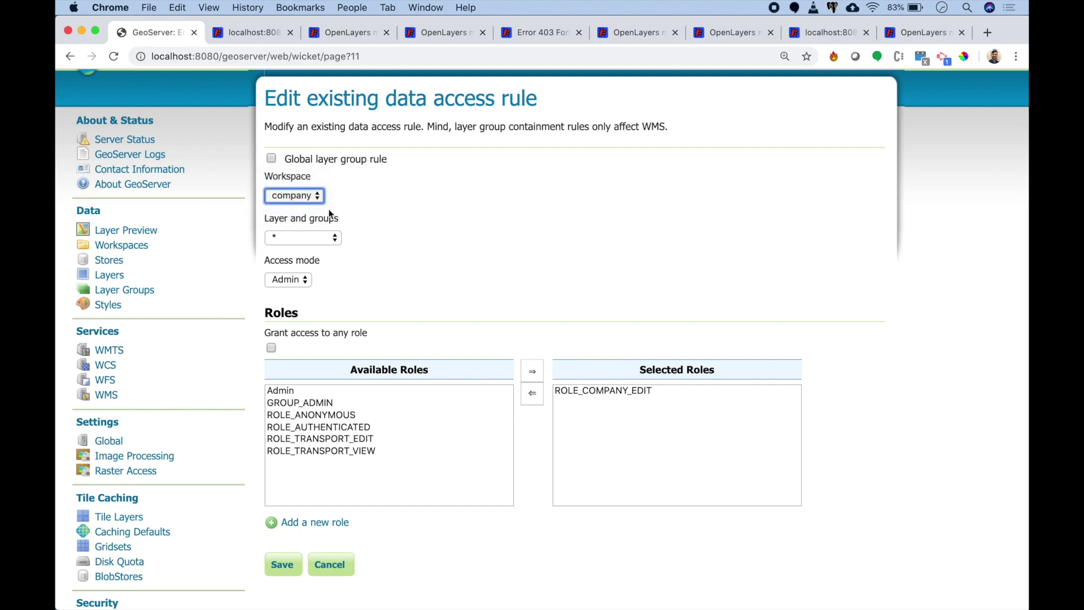
Step: Confirm the rule keeps all layers, Admin access mode and ROLE_COMPANY_EDIT
{"action": "left_click", "coordinate": [310, 239]}
{"action": "left_click", "coordinate": [339, 241]}
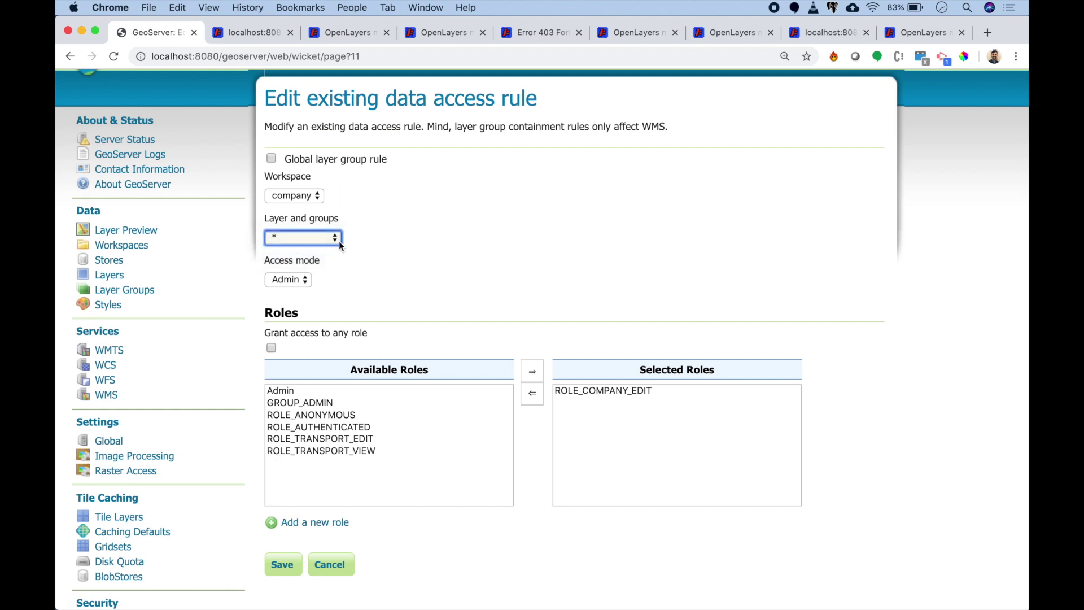
{"action": "left_click", "coordinate": [320, 242]}
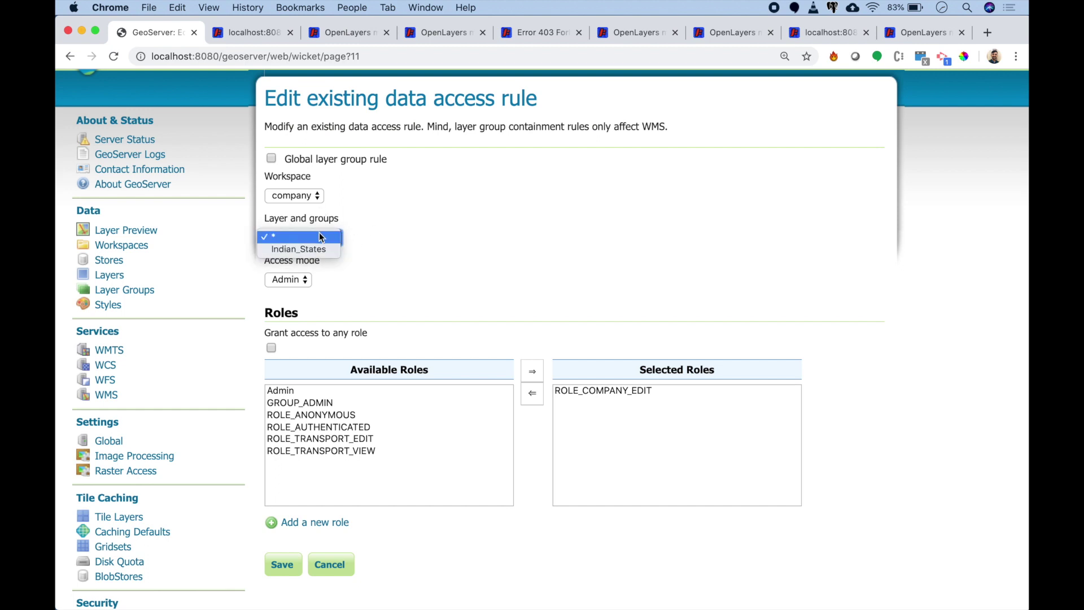
{"action": "left_click", "coordinate": [320, 243]}
{"action": "left_click", "coordinate": [320, 244]}
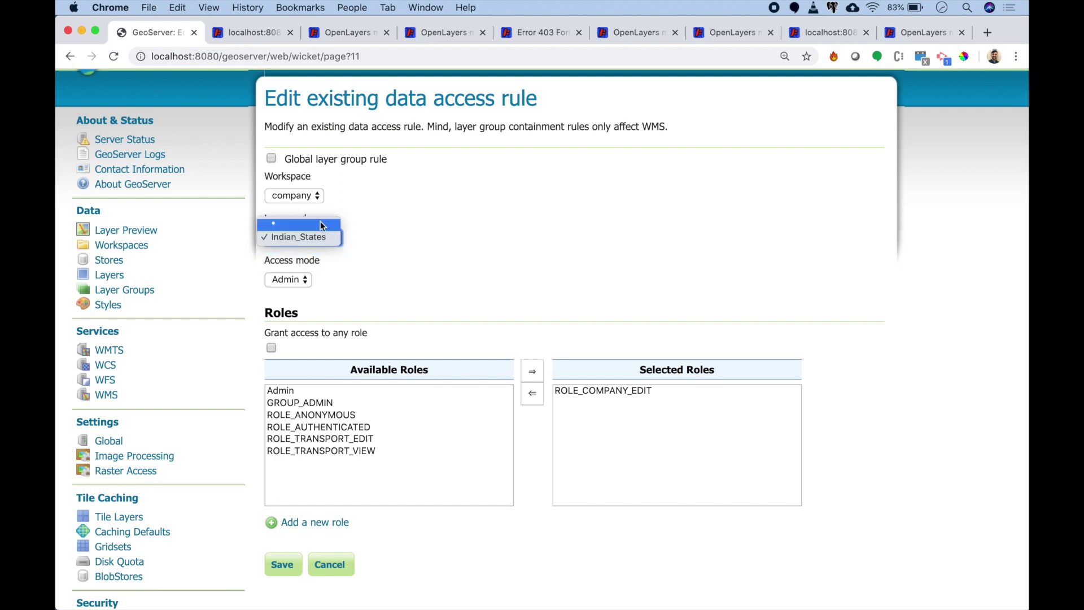
{"action": "left_click", "coordinate": [320, 225]}
{"action": "left_click", "coordinate": [307, 281]}
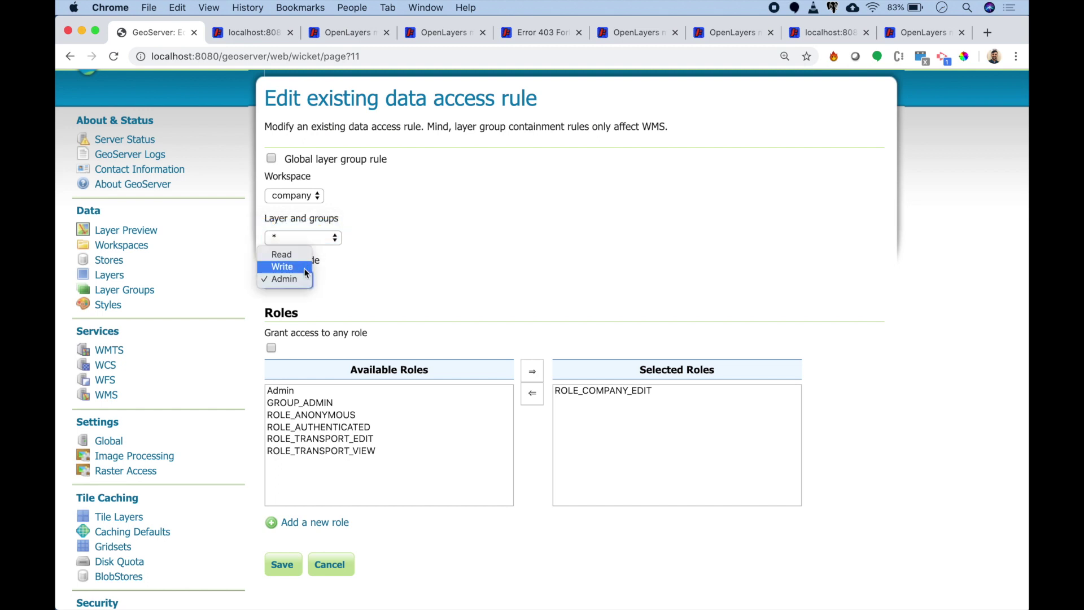
{"action": "left_click", "coordinate": [366, 283]}
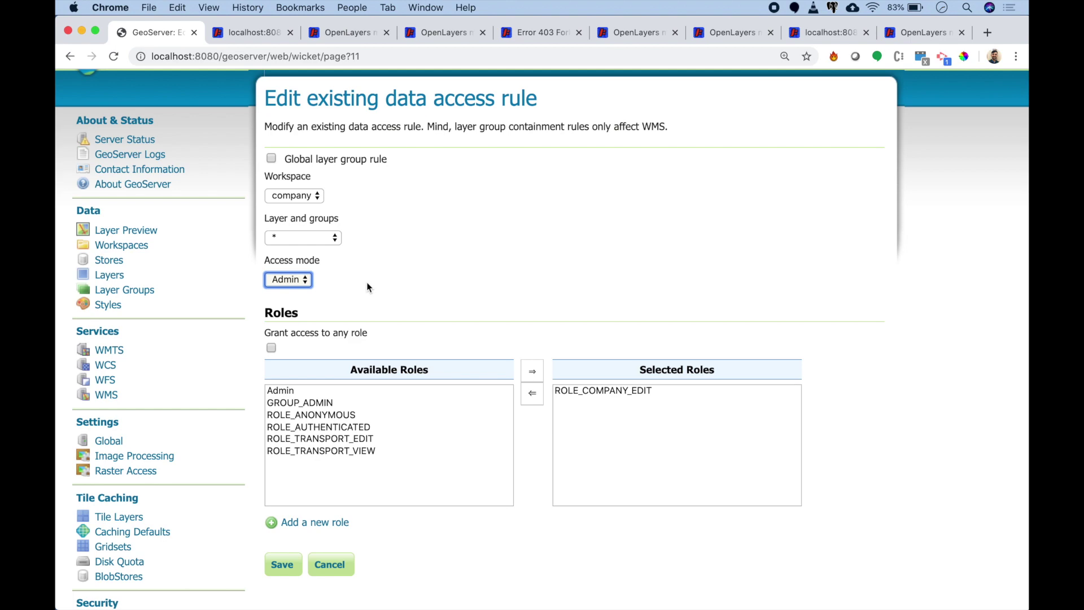
{"action": "scroll", "coordinate": [367, 287], "scroll_direction": "down", "scroll_amount": 5}
{"action": "scroll", "coordinate": [370, 291], "scroll_direction": "up", "scroll_amount": 6}
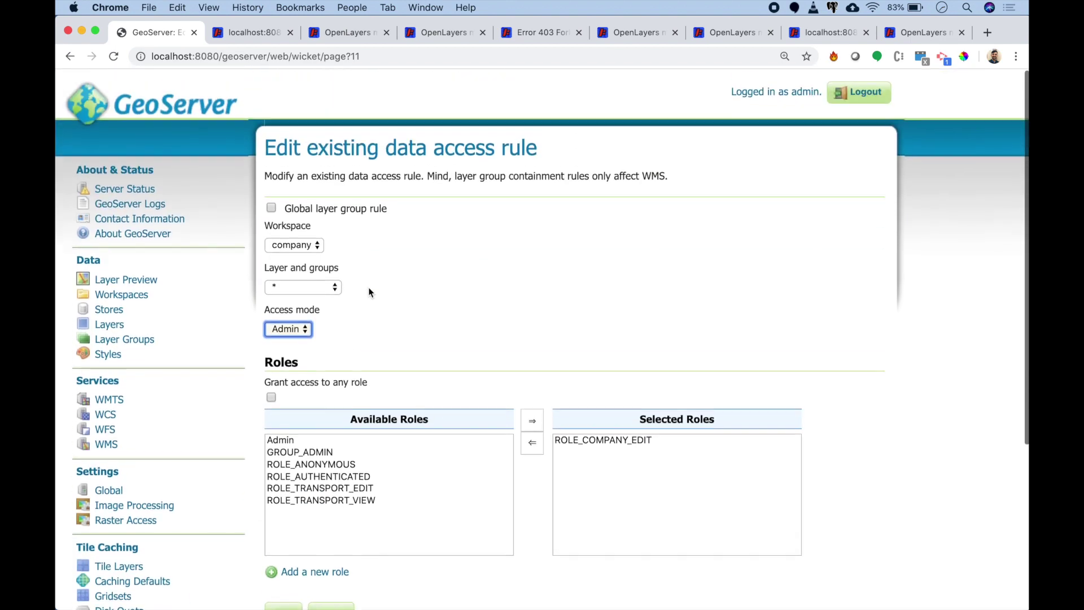
{"action": "scroll", "coordinate": [330, 264], "scroll_direction": "down", "scroll_amount": 7}
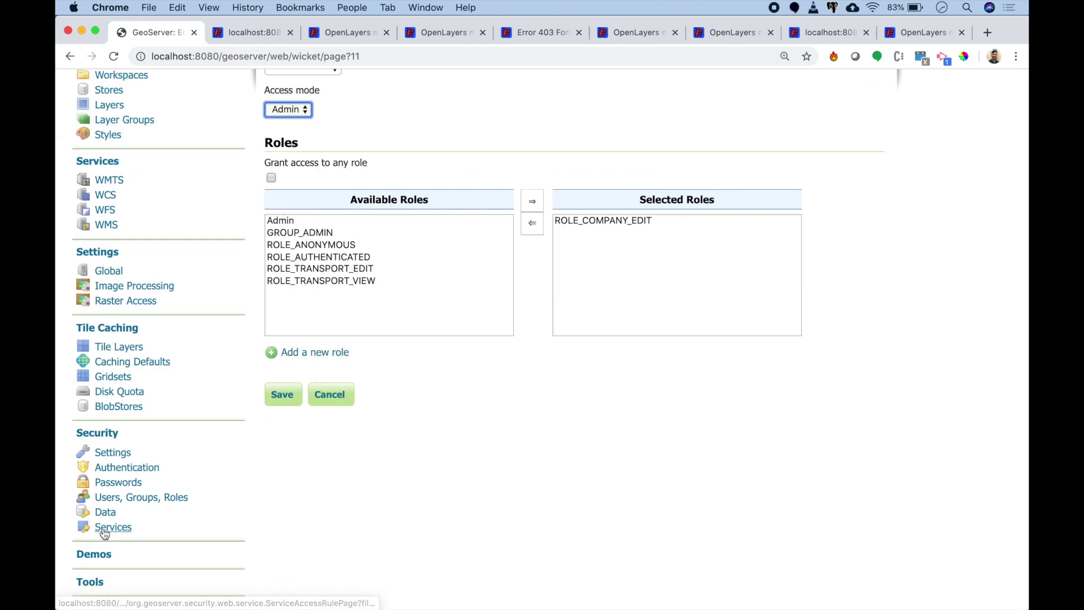
Step: Save the wfs.* service rule unchanged and check the three-rule Service access rules list
{"action": "left_click", "coordinate": [121, 527]}
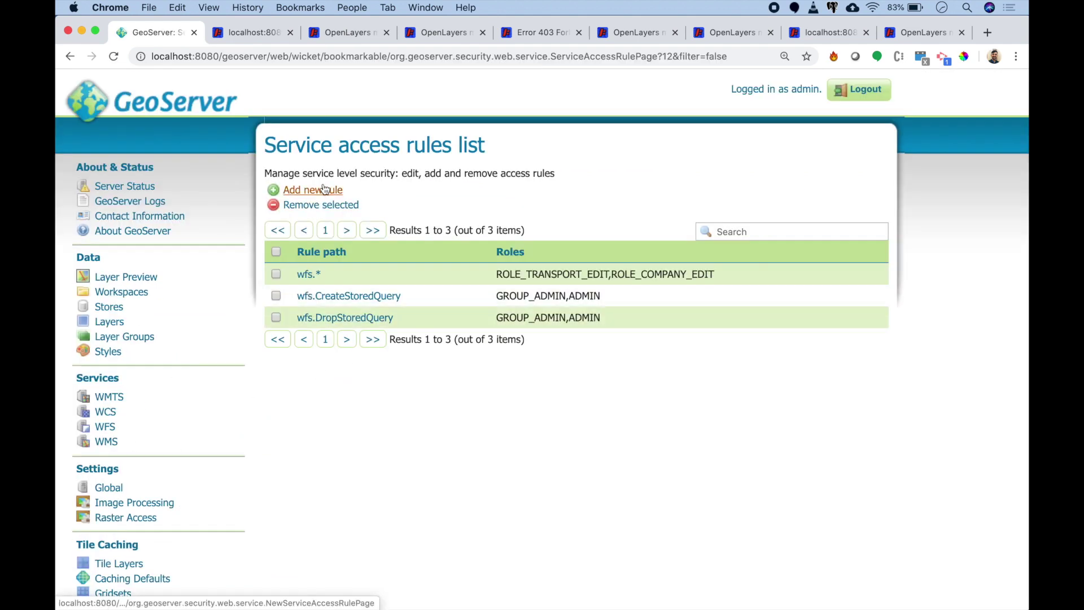
{"action": "left_click", "coordinate": [308, 274]}
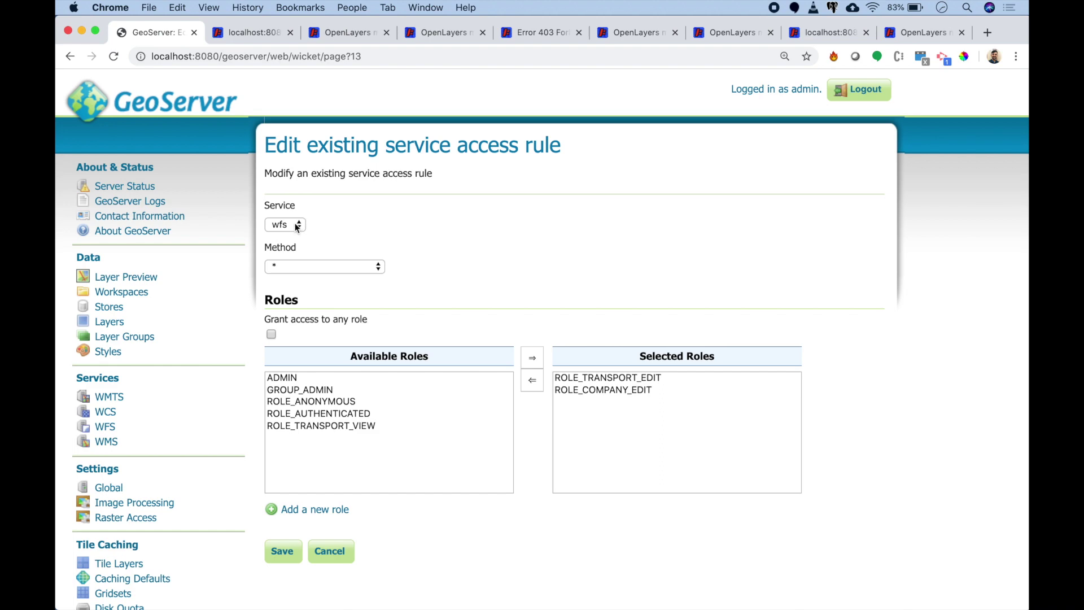
{"action": "scroll", "coordinate": [296, 227], "scroll_direction": "down", "scroll_amount": 3}
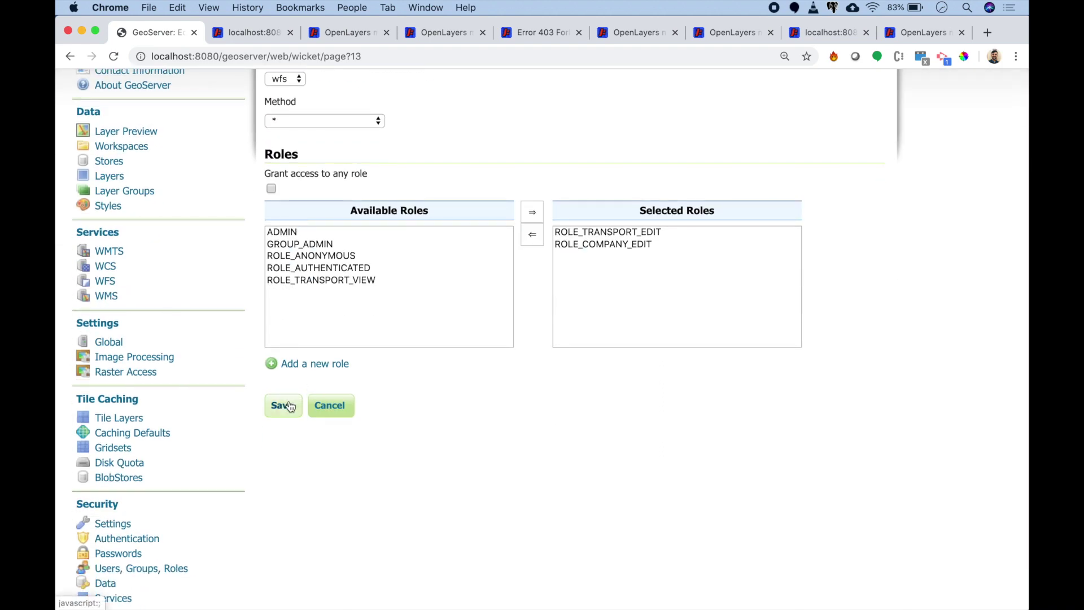
{"action": "left_click", "coordinate": [289, 407]}
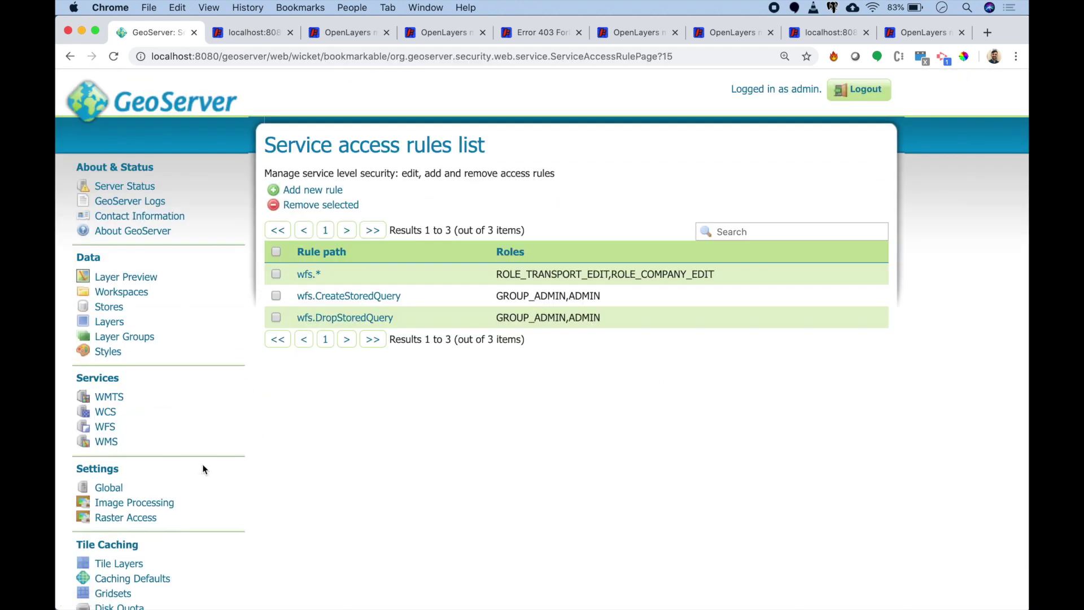
{"action": "scroll", "coordinate": [193, 550], "scroll_direction": "down", "scroll_amount": 3}
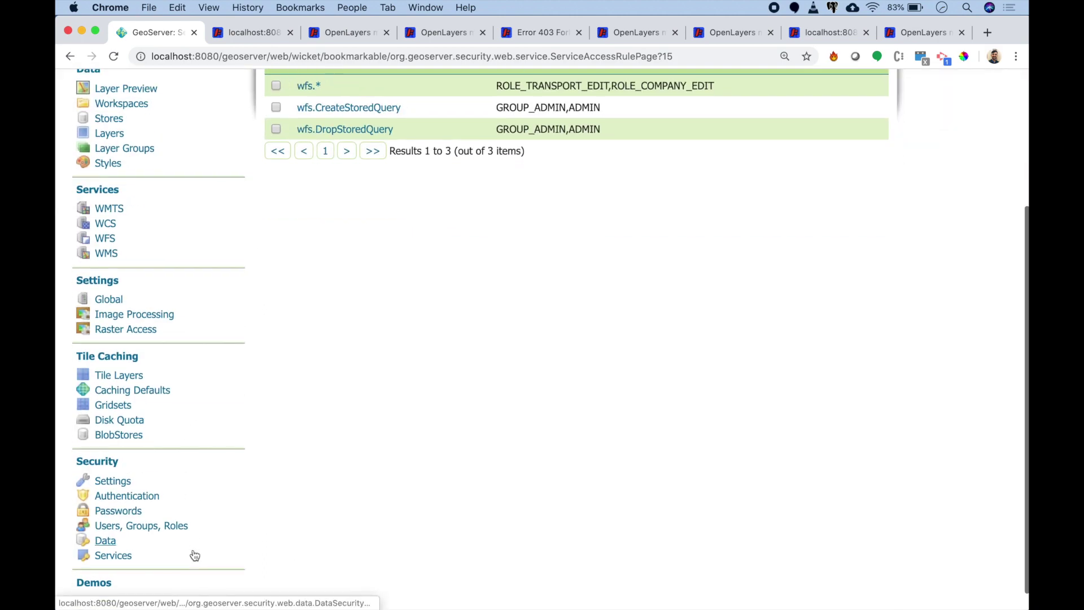
{"action": "scroll", "coordinate": [193, 550], "scroll_direction": "down", "scroll_amount": 1}
{"action": "scroll", "coordinate": [195, 554], "scroll_direction": "up", "scroll_amount": 3}
{"action": "scroll", "coordinate": [195, 555], "scroll_direction": "up", "scroll_amount": 2}
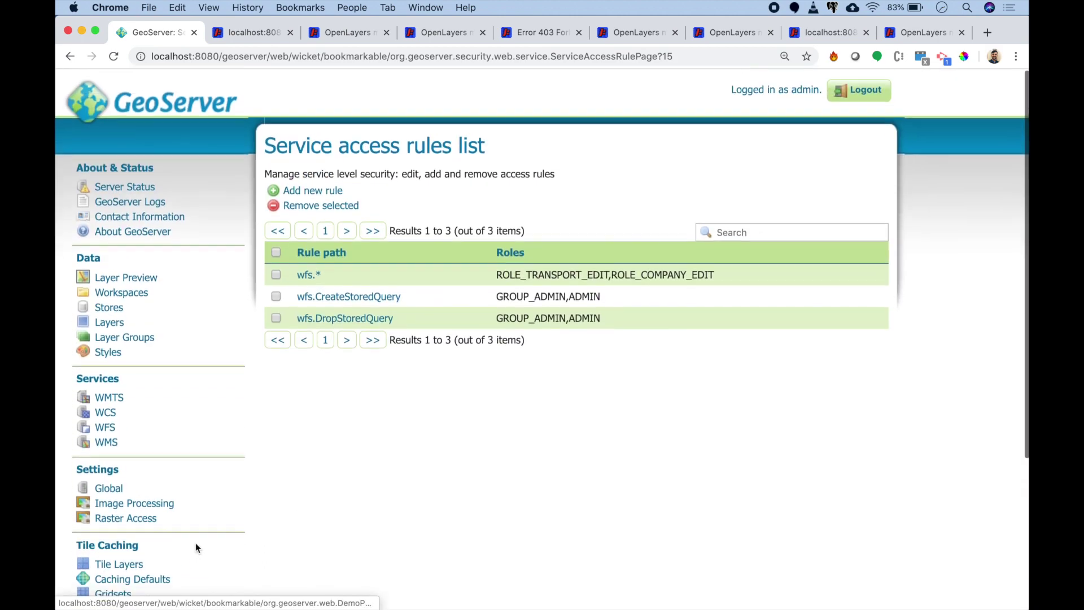